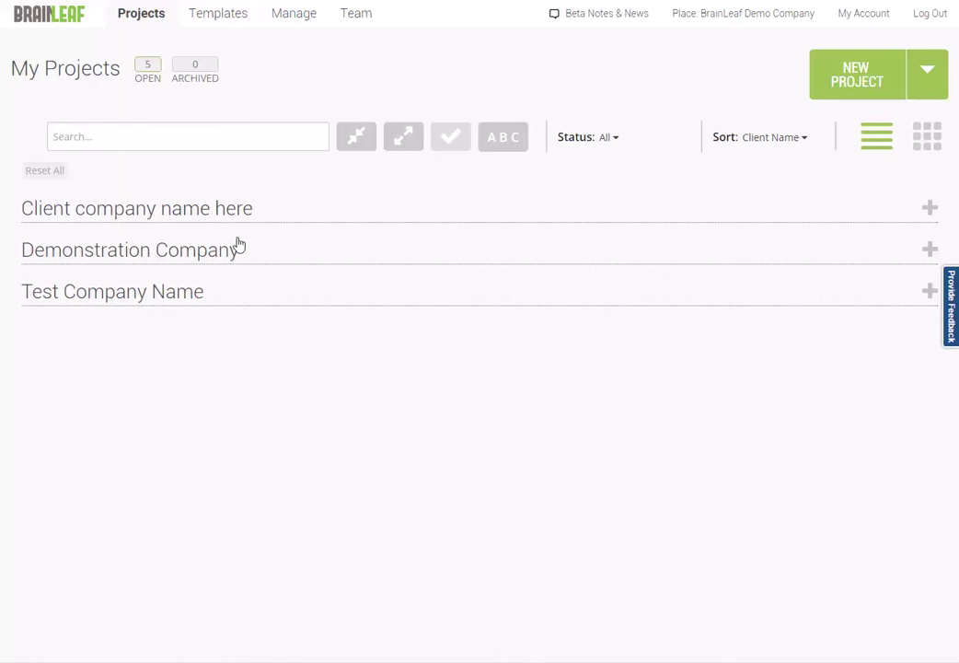
- Expand all three client groups in the project list and review their projects' estimates, client views and statuses
left_click(86, 210)
left_click(100, 340)
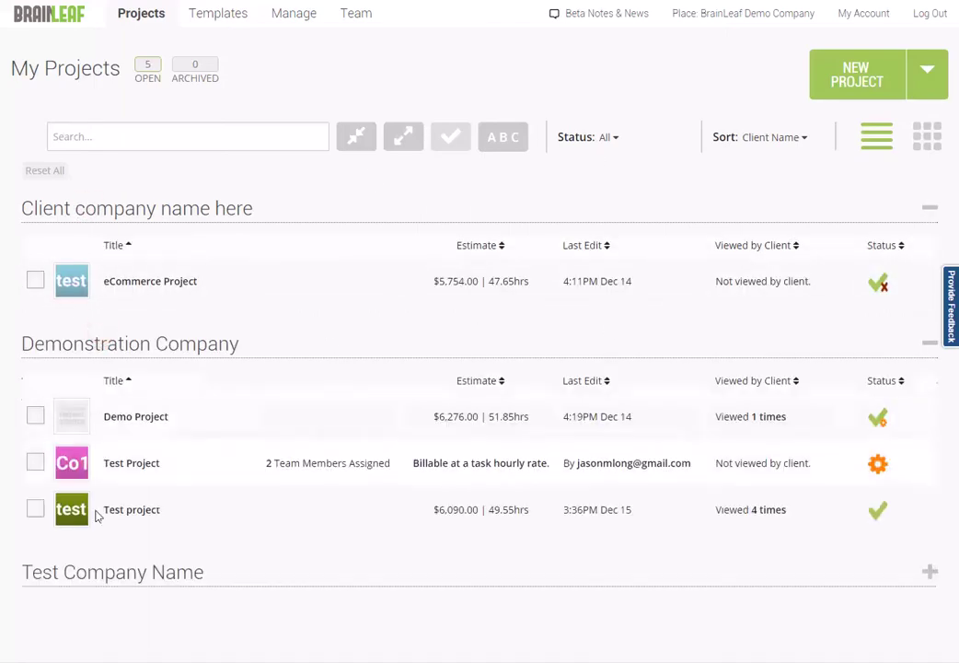
left_click(103, 577)
scroll(336, 519, "down", 1)
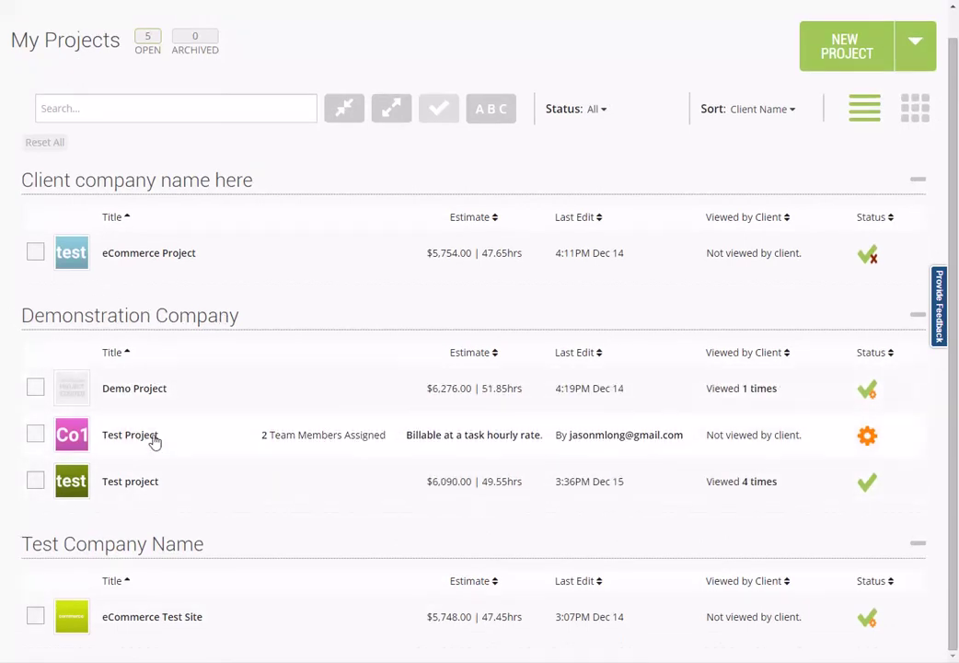
left_click(870, 256)
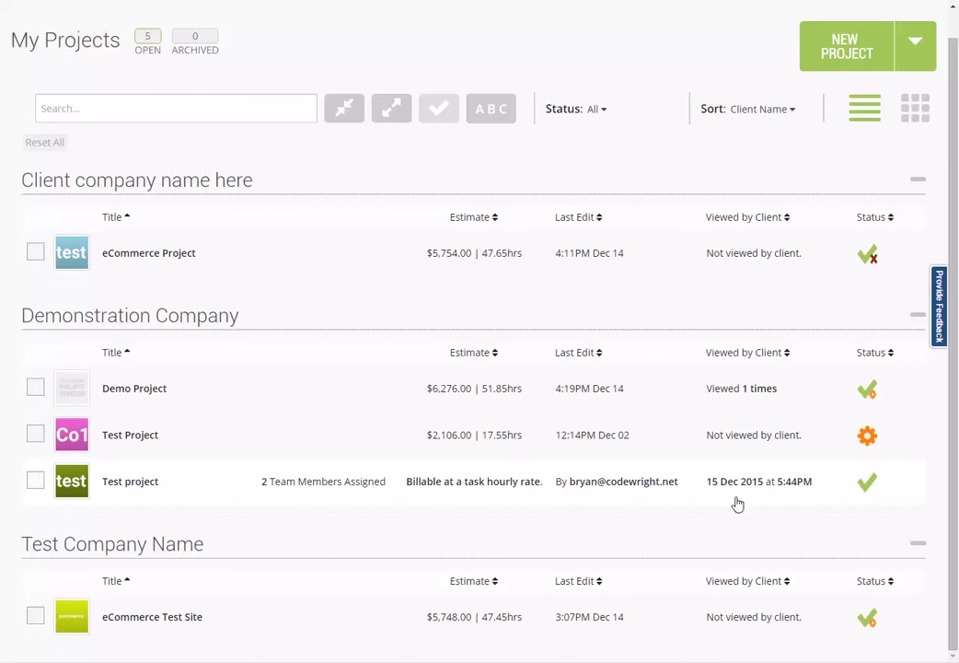
scroll(734, 498, "up", 1)
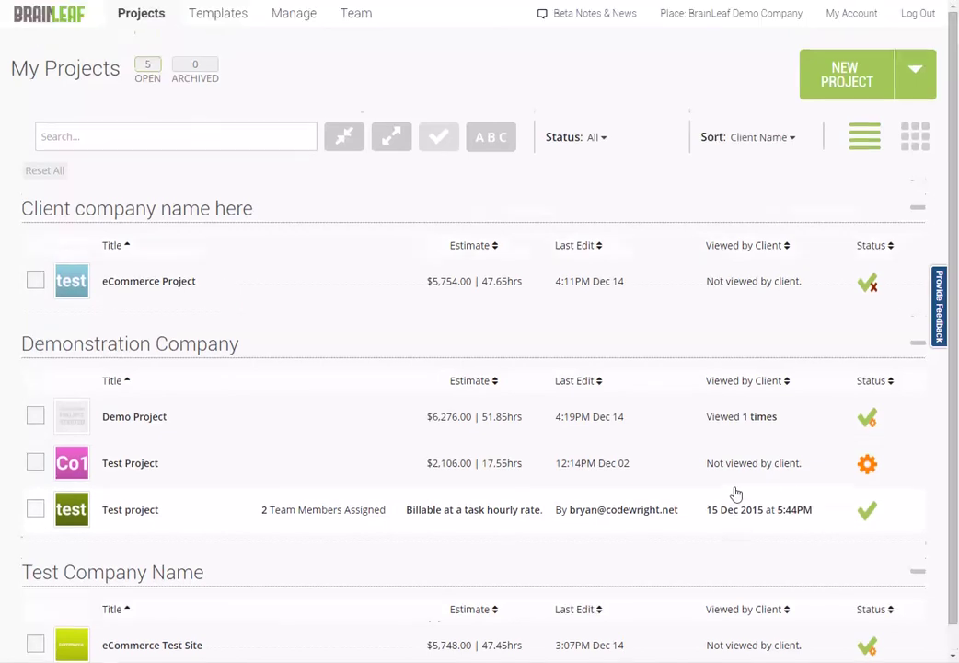
- Start a new project and name it Test
left_click(834, 87)
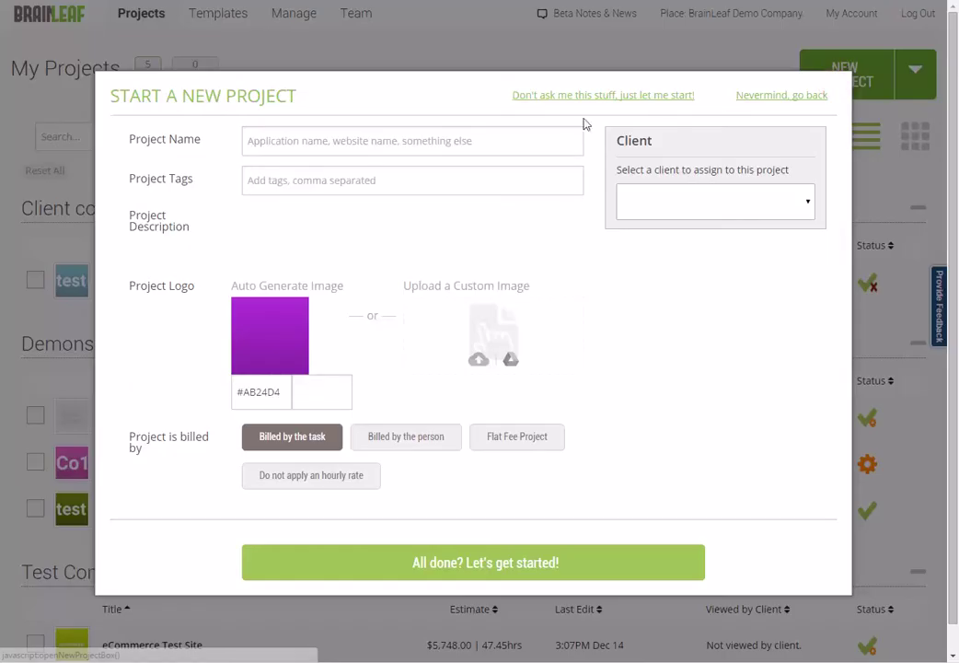
left_click(353, 143)
type("Test projec")
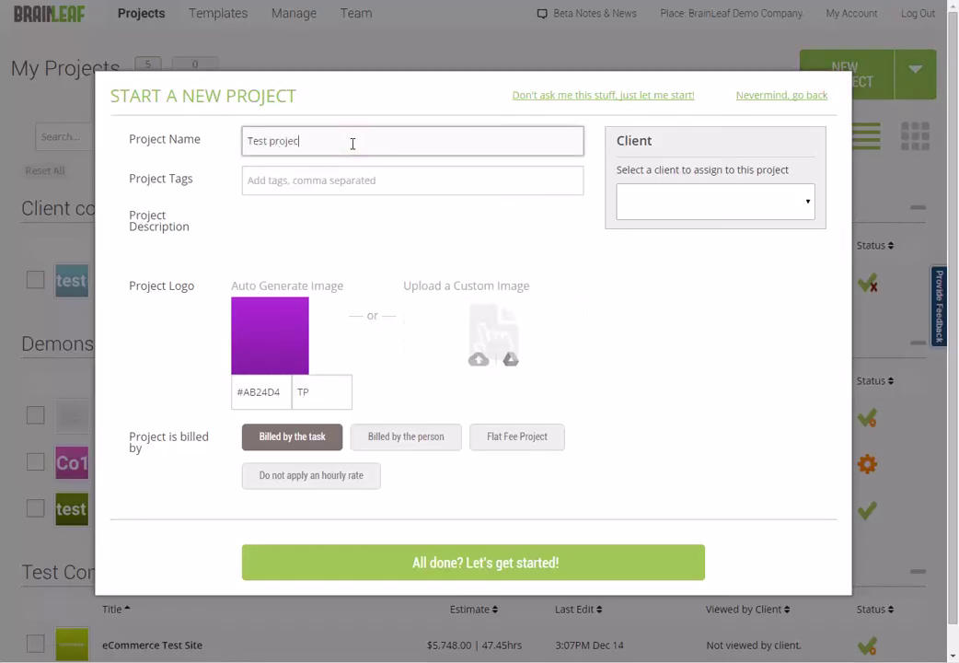
key("Tab")
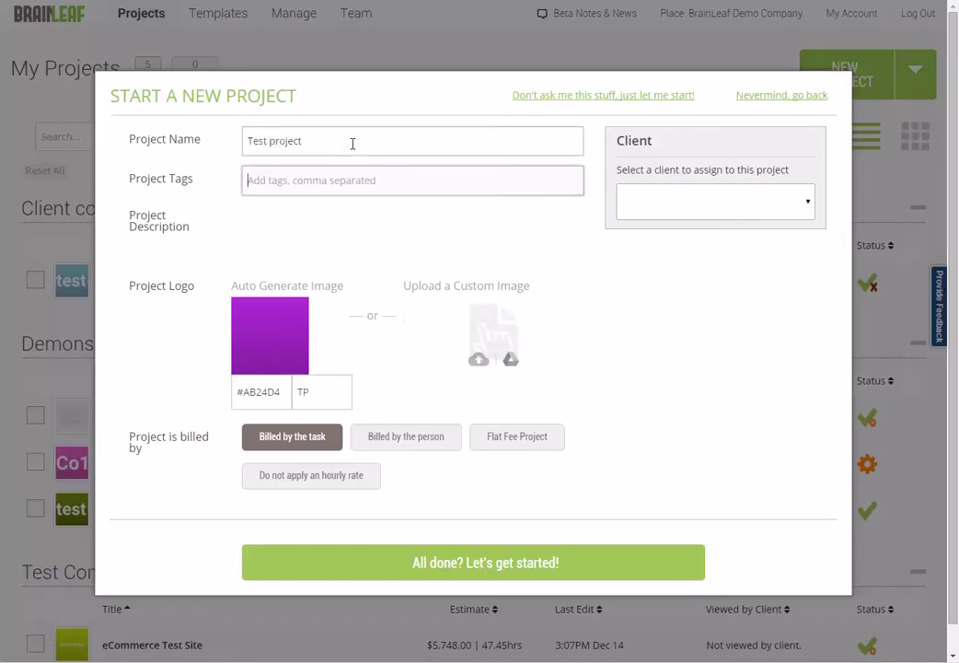
left_click(353, 142)
type("t")
key("BackSpace")
- Tag the new project with test and testing, and enter the description "This is a test project"
key("Tab")
type("test")
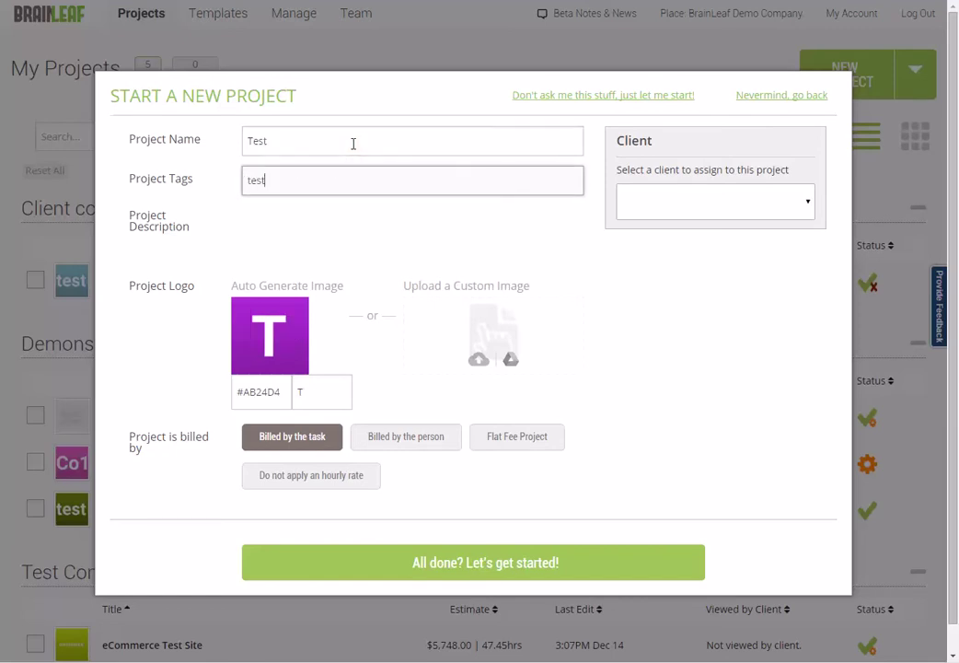
key("Return")
type("testing")
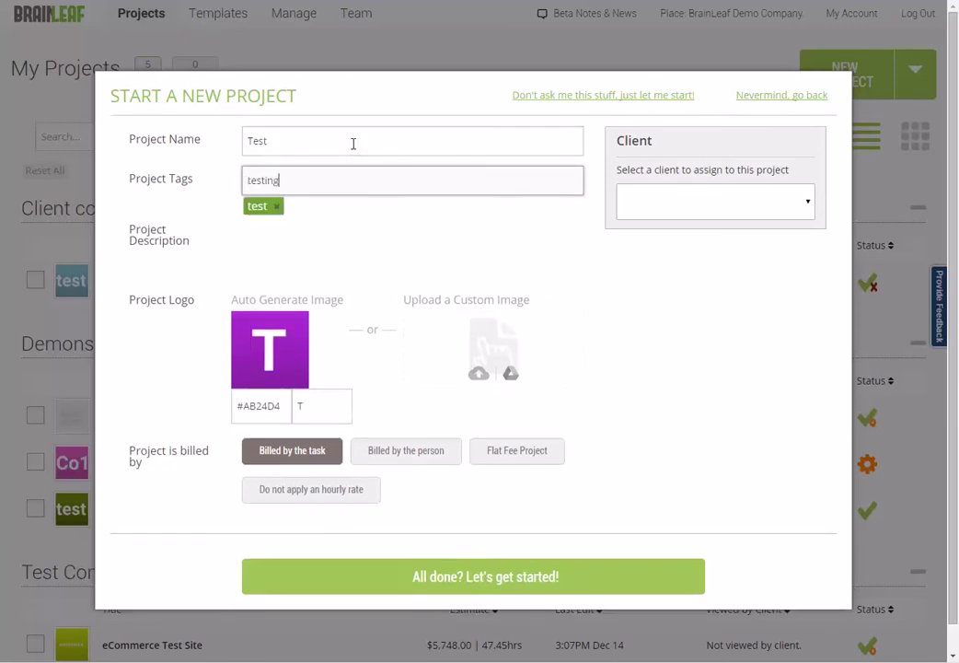
key("Return")
left_click(379, 177)
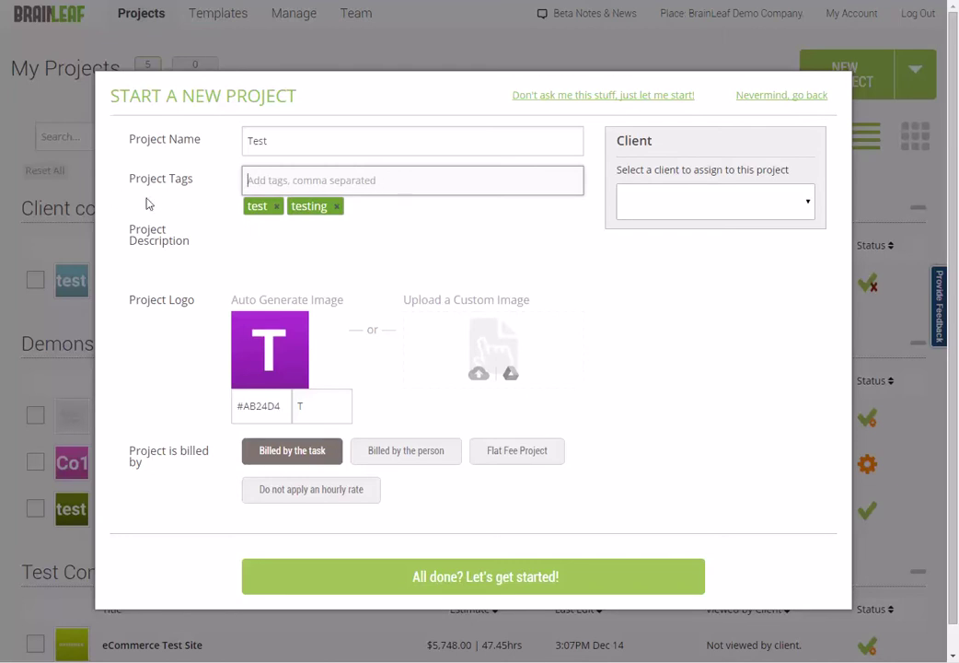
left_click(250, 255)
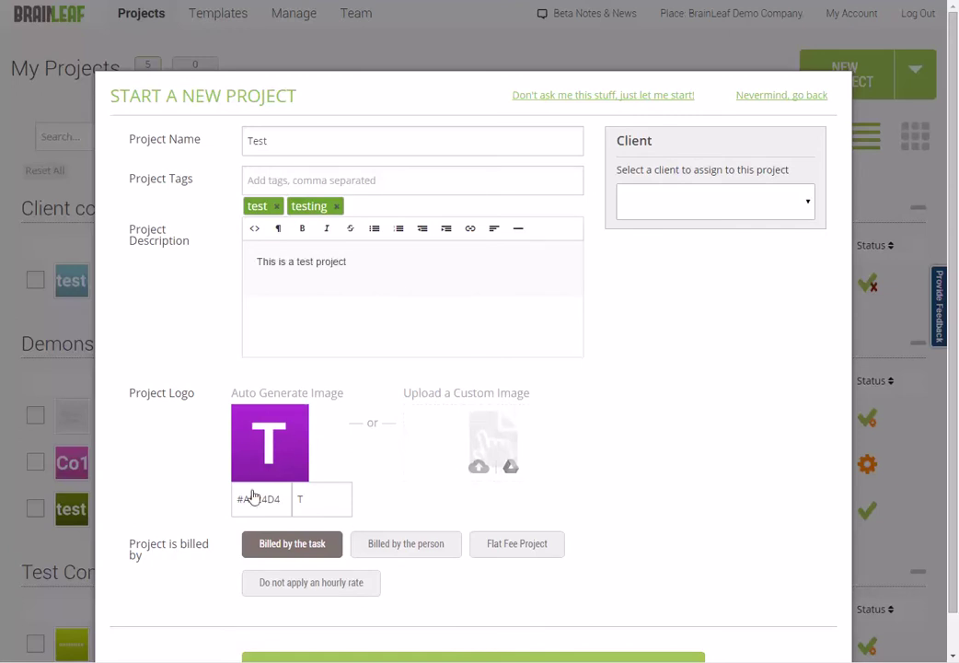
- Try Tester Project as the project name to preview the generated logo initials, and remove the word Project
left_click(281, 144)
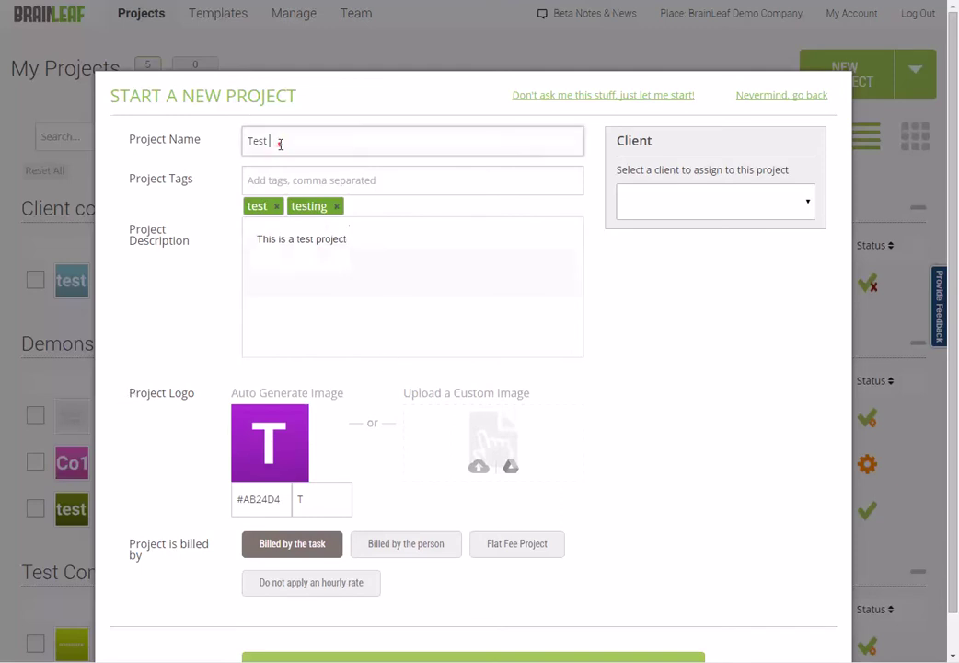
left_click_drag(243, 139, 334, 138)
left_click(335, 137)
type("er Pro")
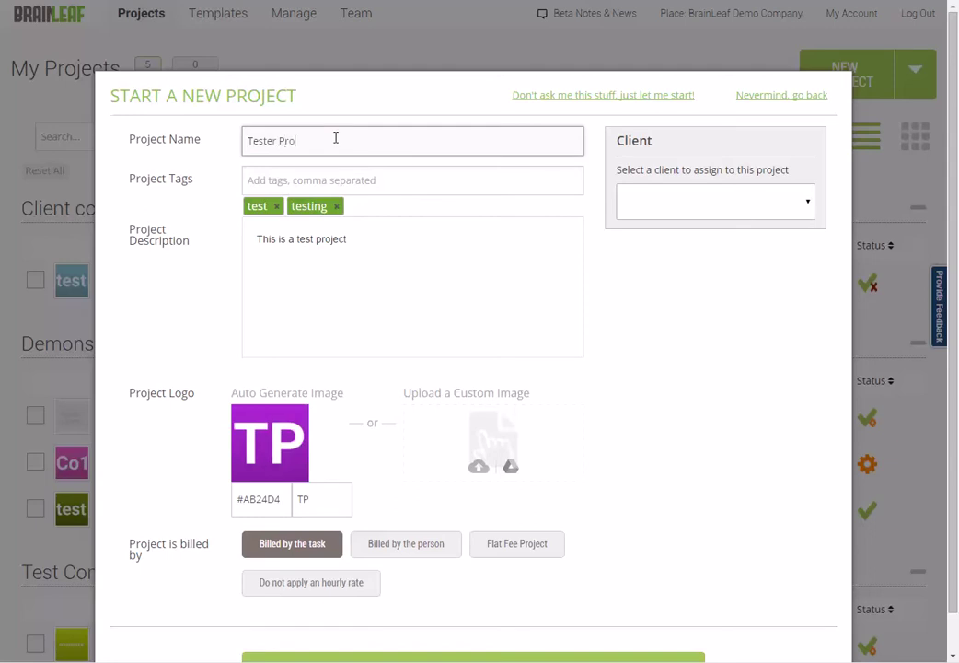
type("ject")
left_click_drag(248, 143, 285, 145)
left_click(294, 142)
left_click(335, 140)
double_click(314, 142)
key("BackSpace")
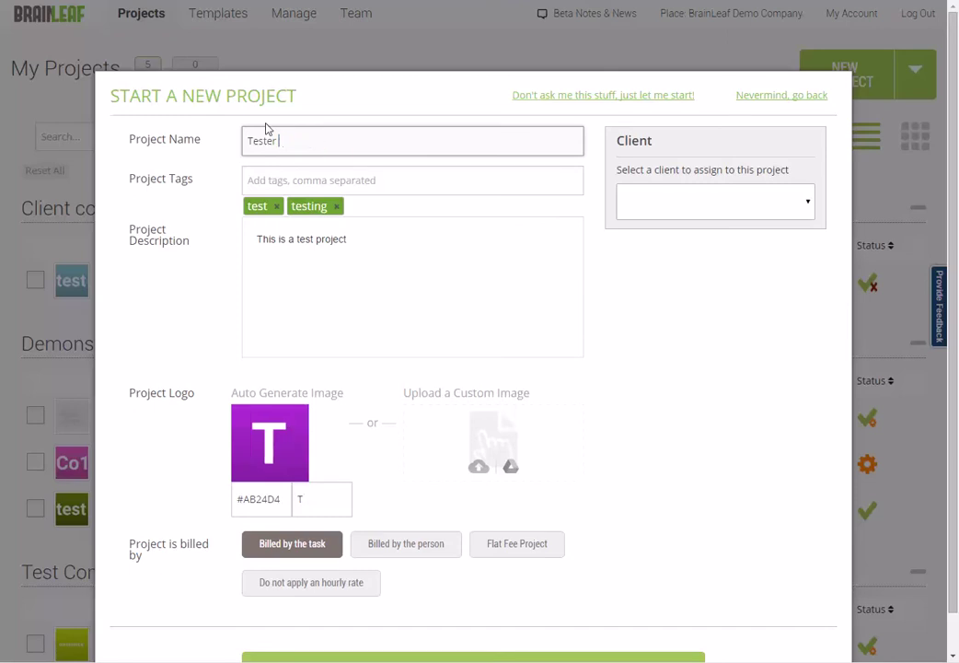
- Set the generated logo's text to Test and assign the project to the client Demonstration Company
left_click(313, 503)
left_click(376, 500)
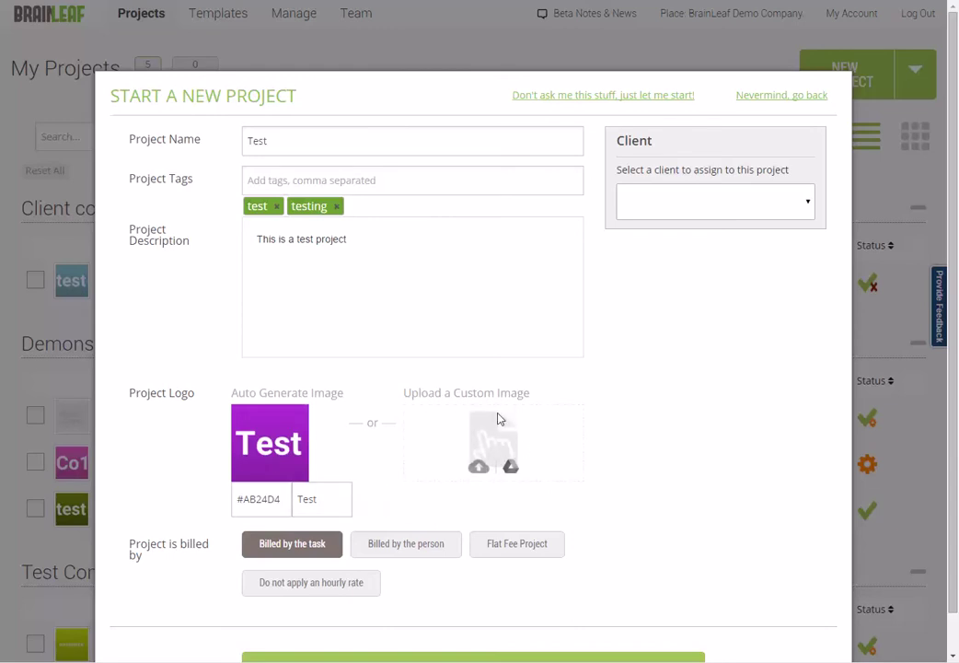
left_click(718, 202)
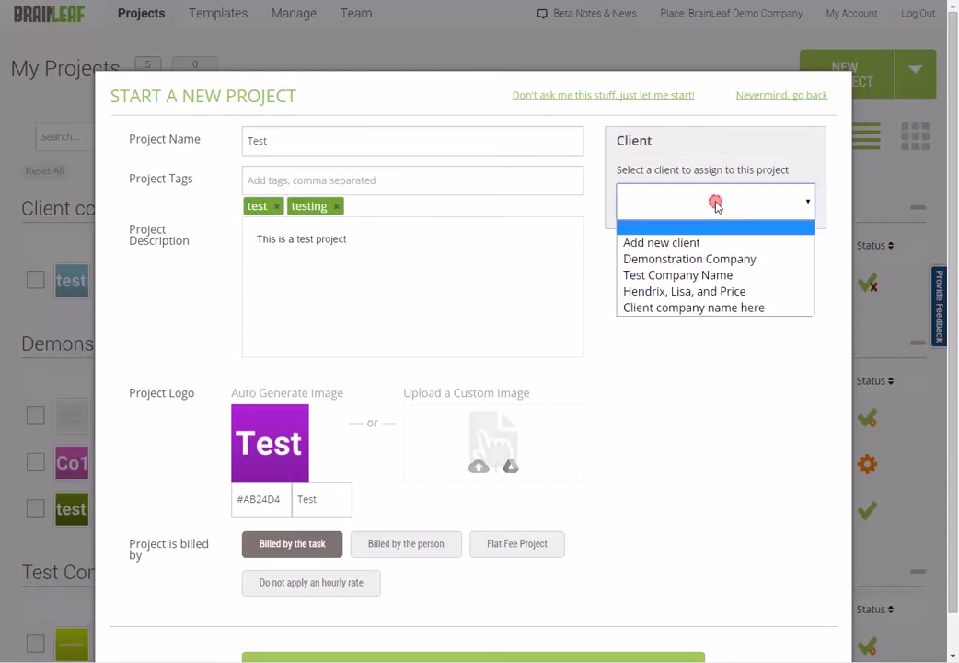
left_click(711, 260)
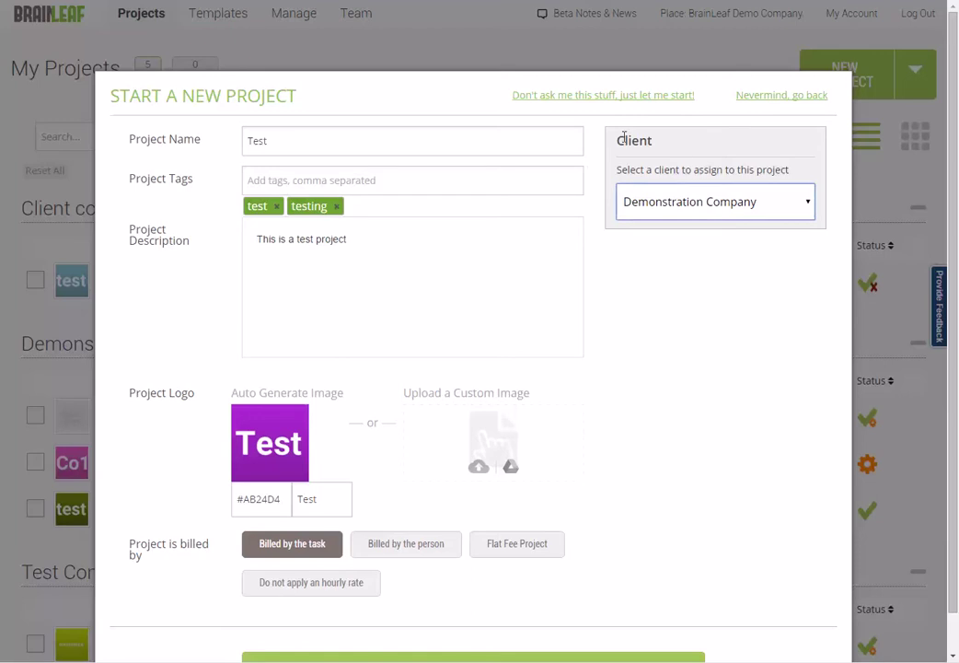
left_click_drag(617, 134, 798, 175)
left_click(797, 171)
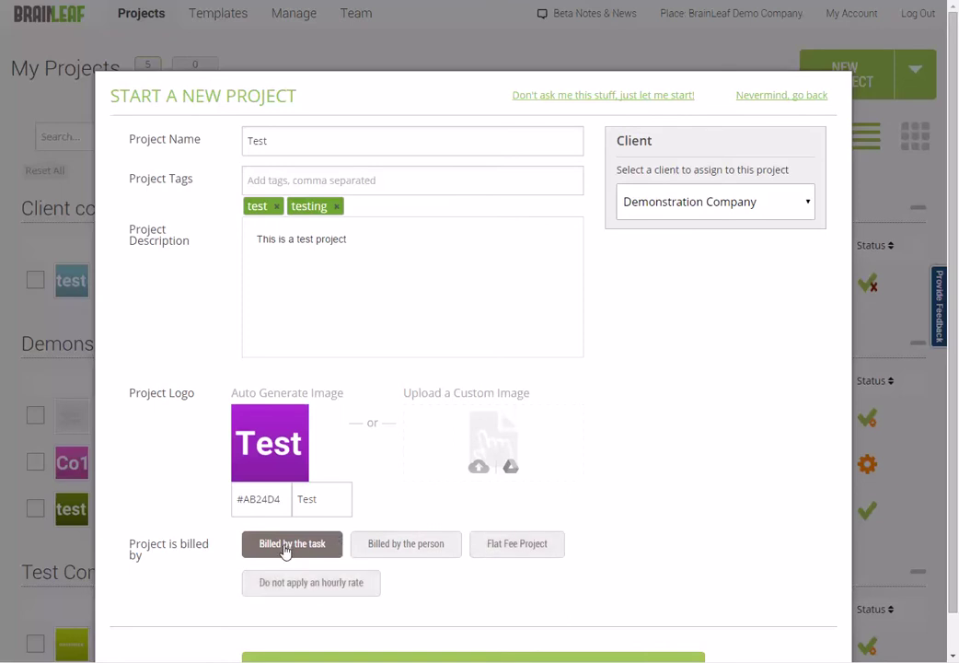
- Create the project with billing by the task
scroll(574, 550, "down", 1)
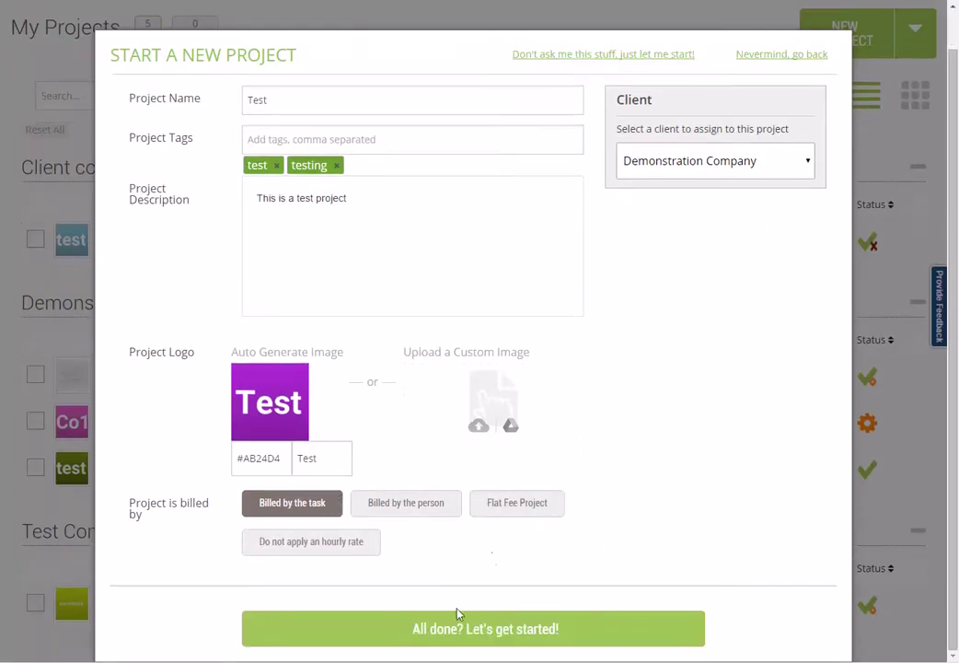
left_click(467, 641)
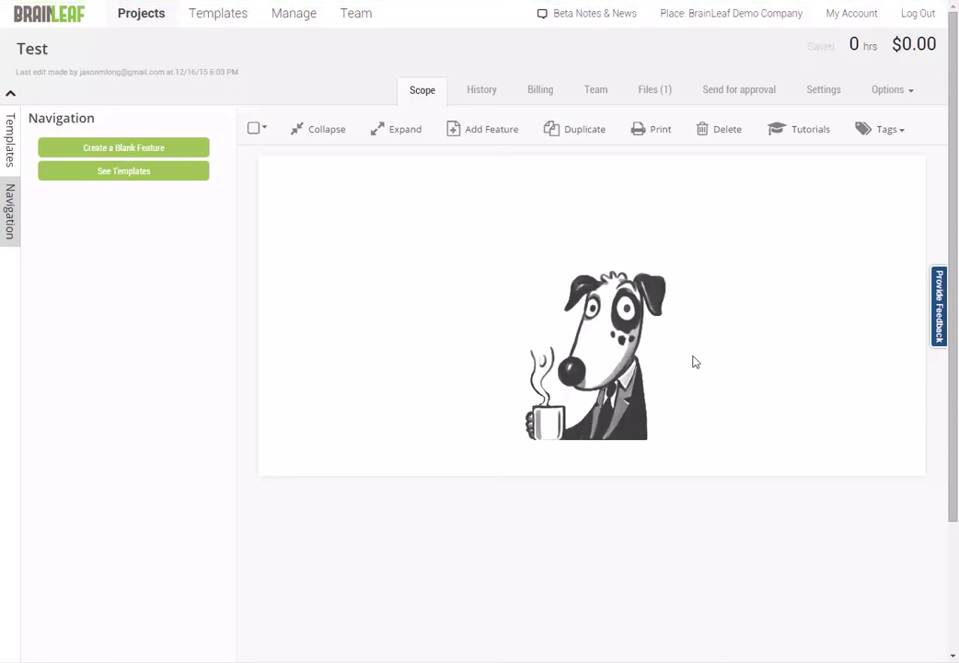
- Create a blank feature in the project's scope and title it "Addition to some system"
left_click(113, 151)
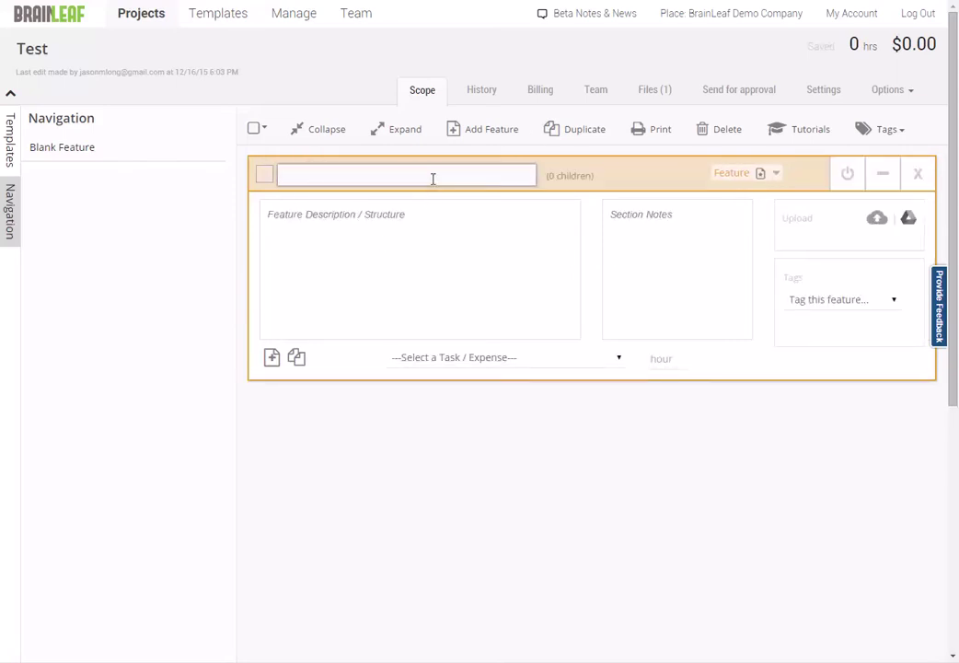
type("Addition to some system")
left_click(448, 209)
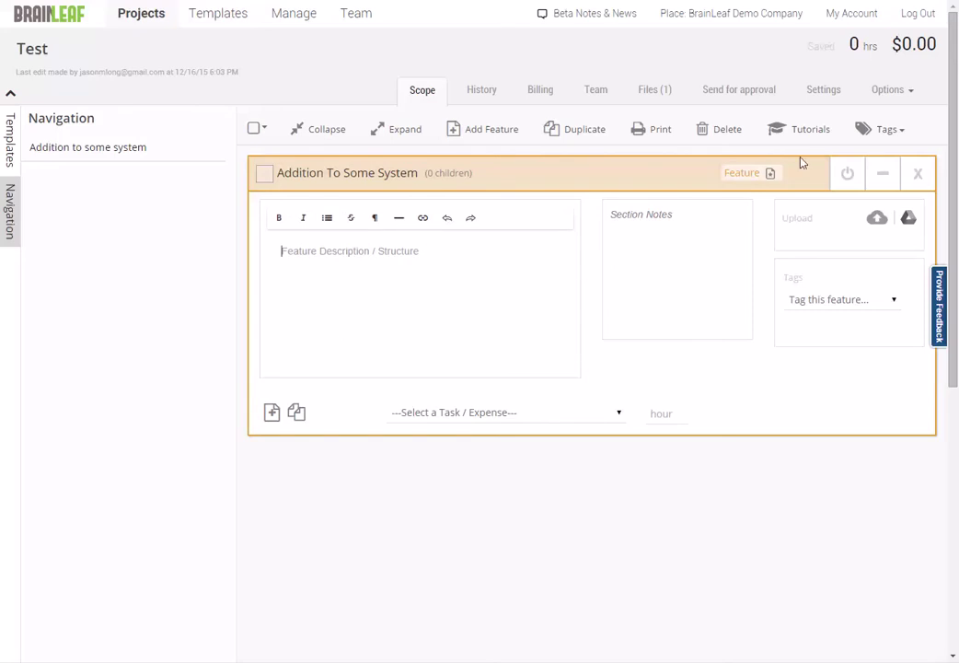
- Change the feature's type to Page and retitle it "Update to services page"
left_click(724, 175)
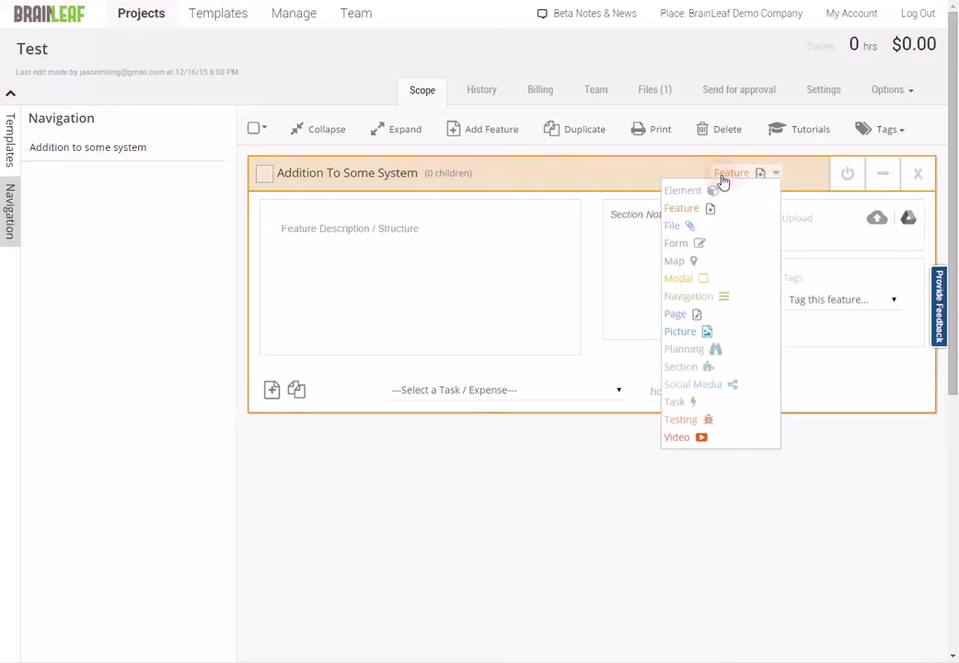
left_click(678, 318)
left_click(455, 176)
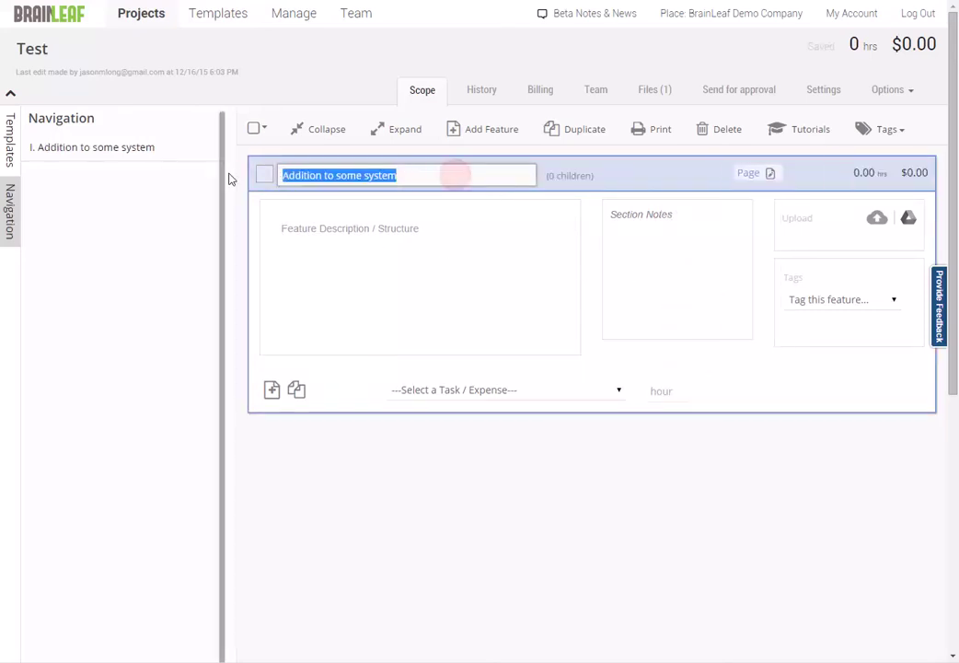
type("Update")
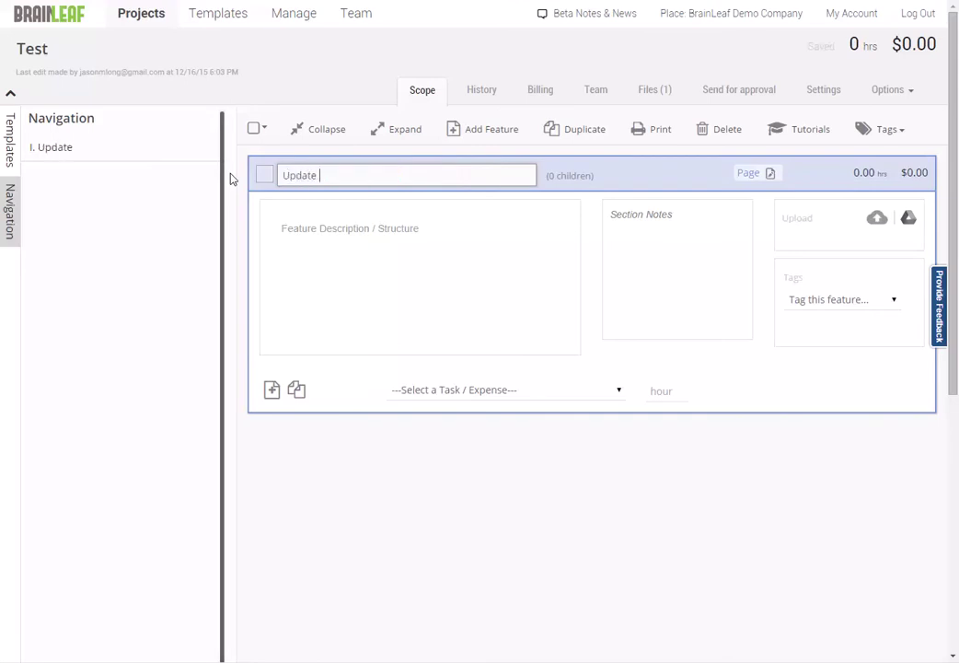
type(" to services page")
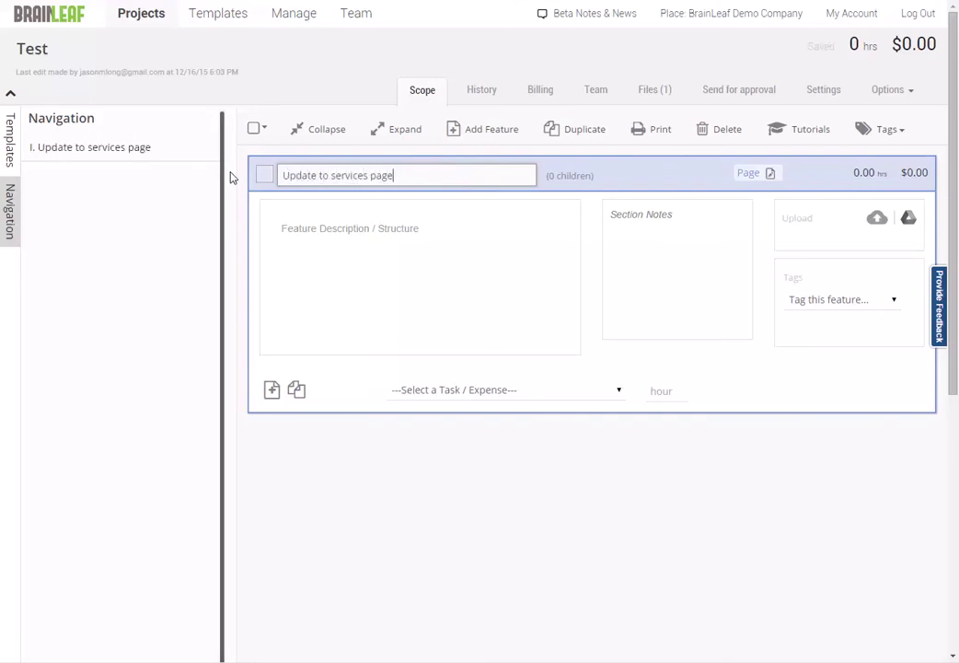
left_click(692, 357)
- Add a Coding - HTML / CSS task of 2 hours to the services page item
left_click(497, 392)
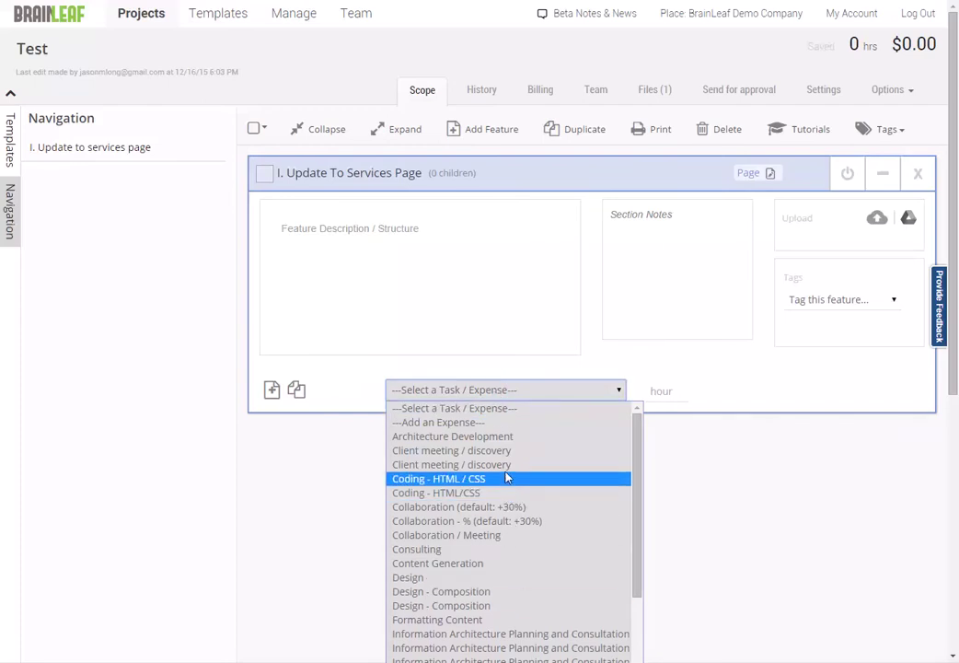
left_click(502, 391)
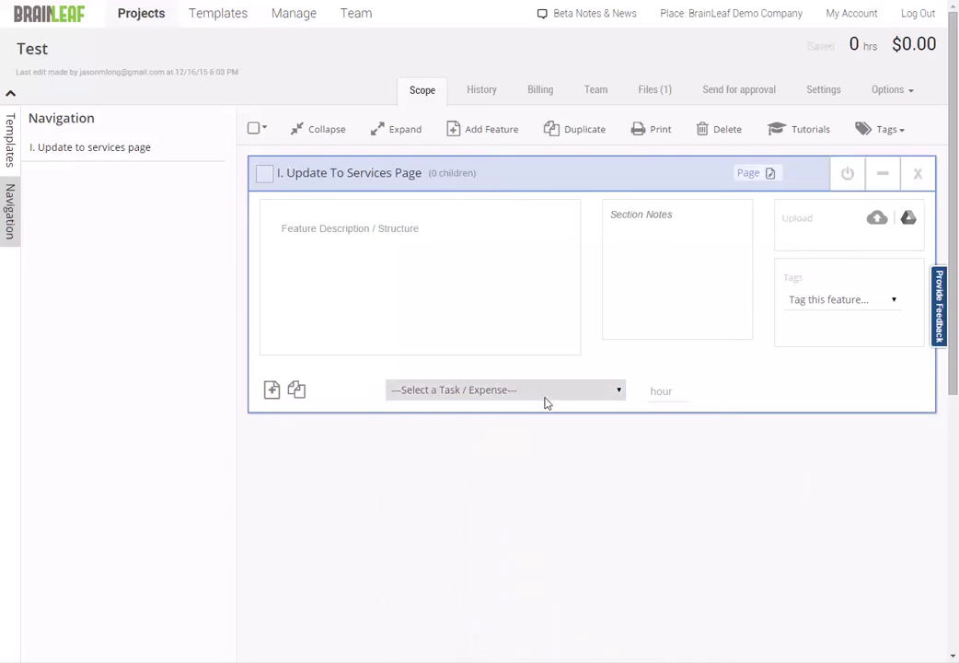
left_click(451, 390)
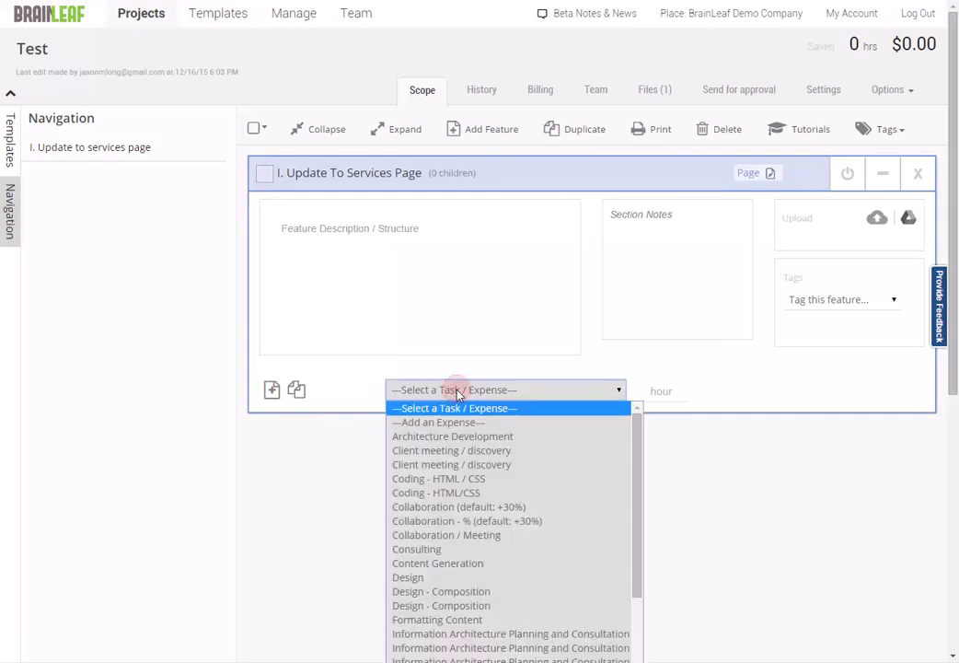
left_click(484, 479)
left_click(659, 390)
type("2")
key("Return")
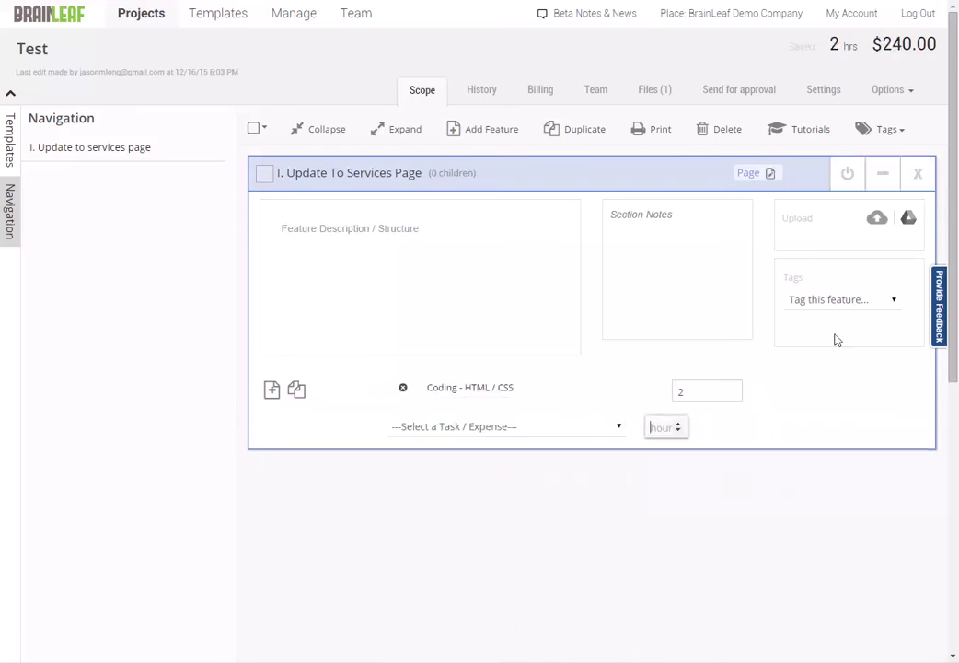
triple_click(933, 172)
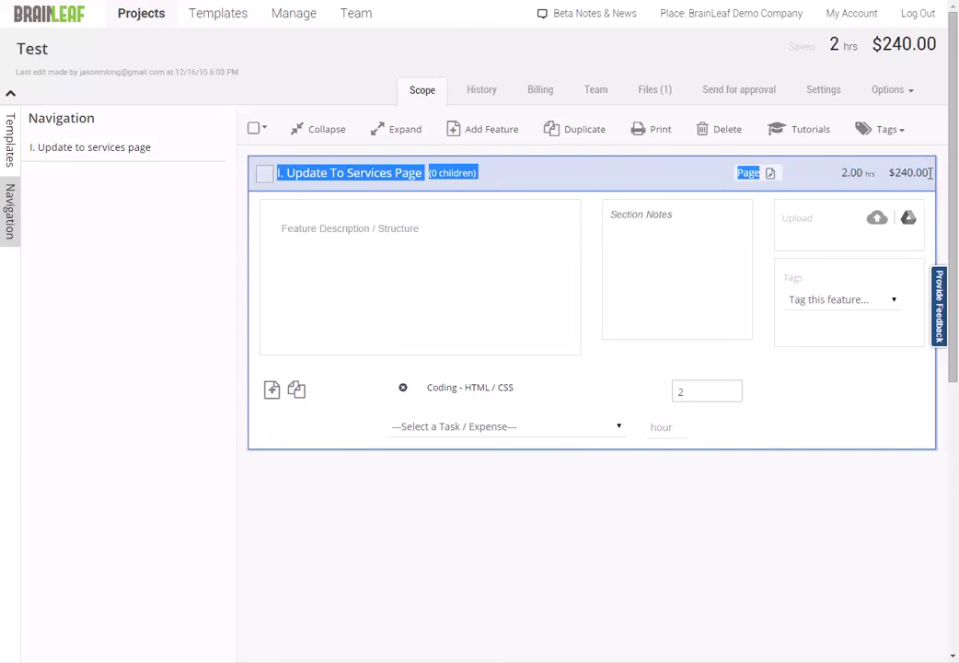
left_click_drag(931, 171, 928, 173)
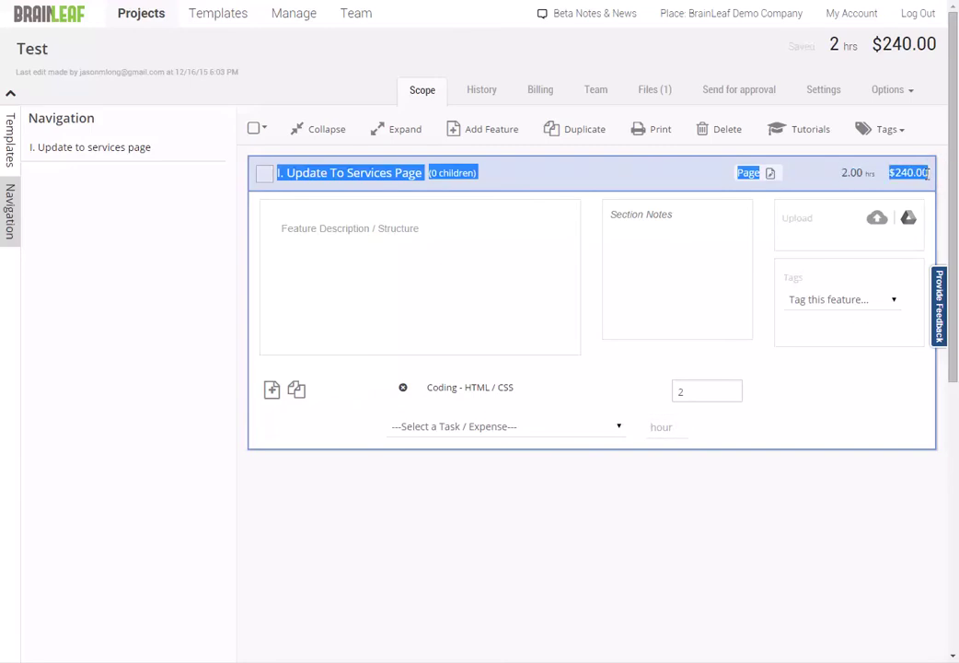
left_click(666, 574)
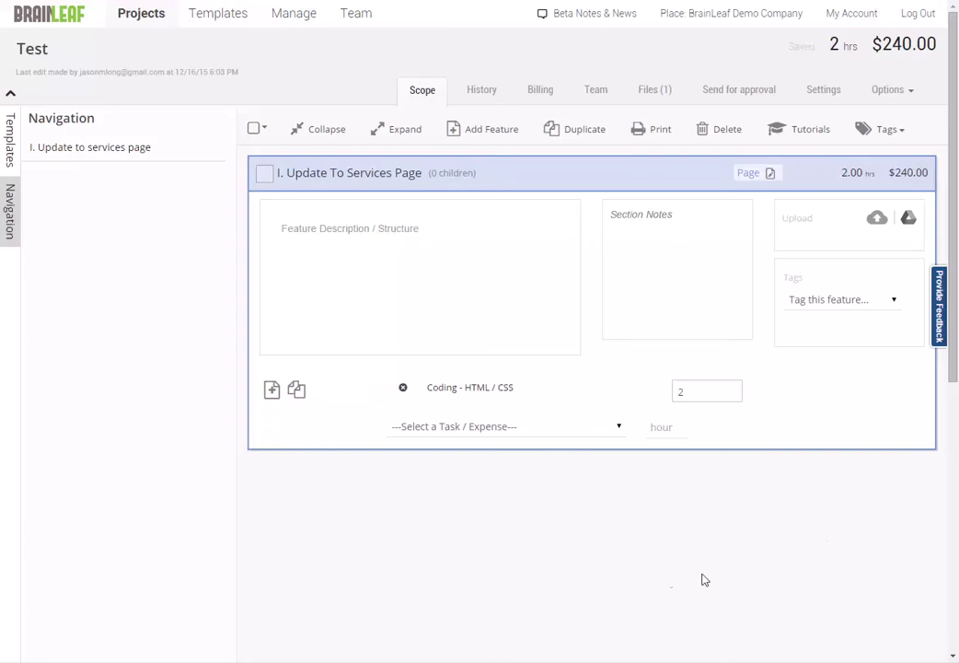
- Add a Design - Composition task of 5 hours to the services page item
left_click(479, 425)
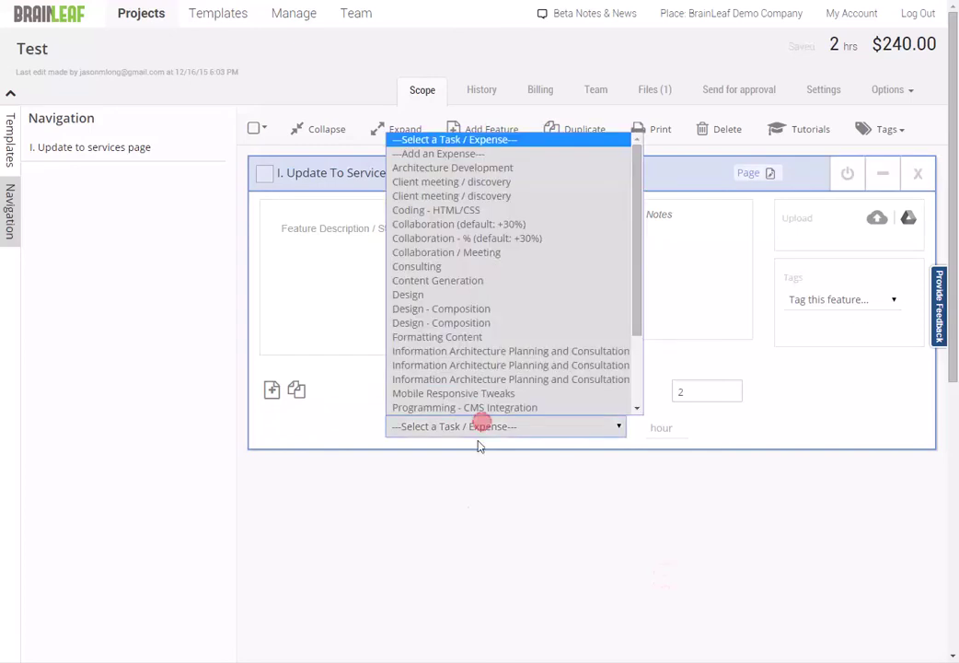
left_click(488, 309)
left_click(668, 425)
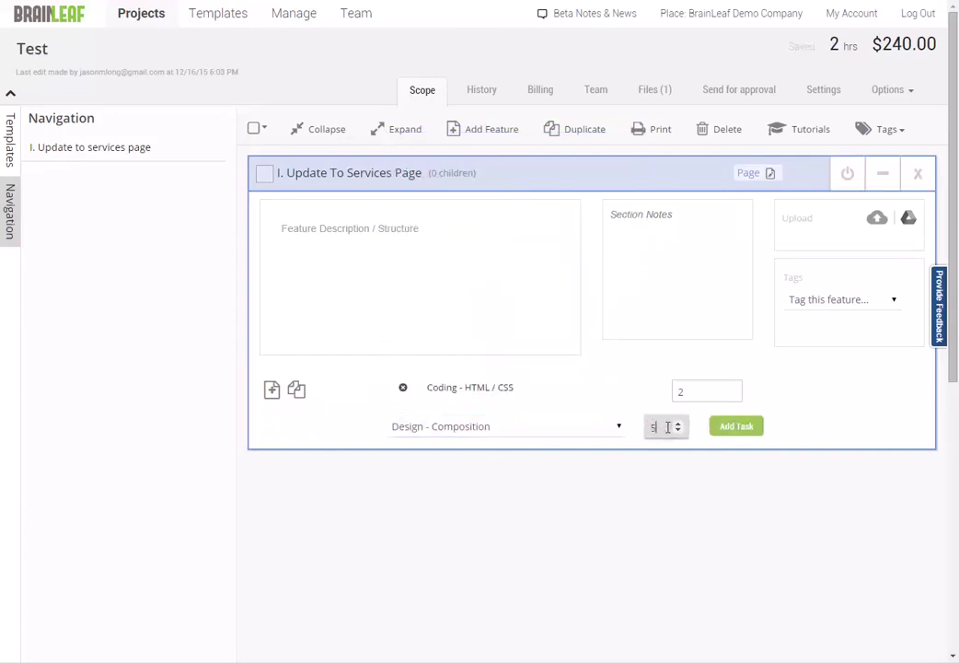
type("5")
key("Return")
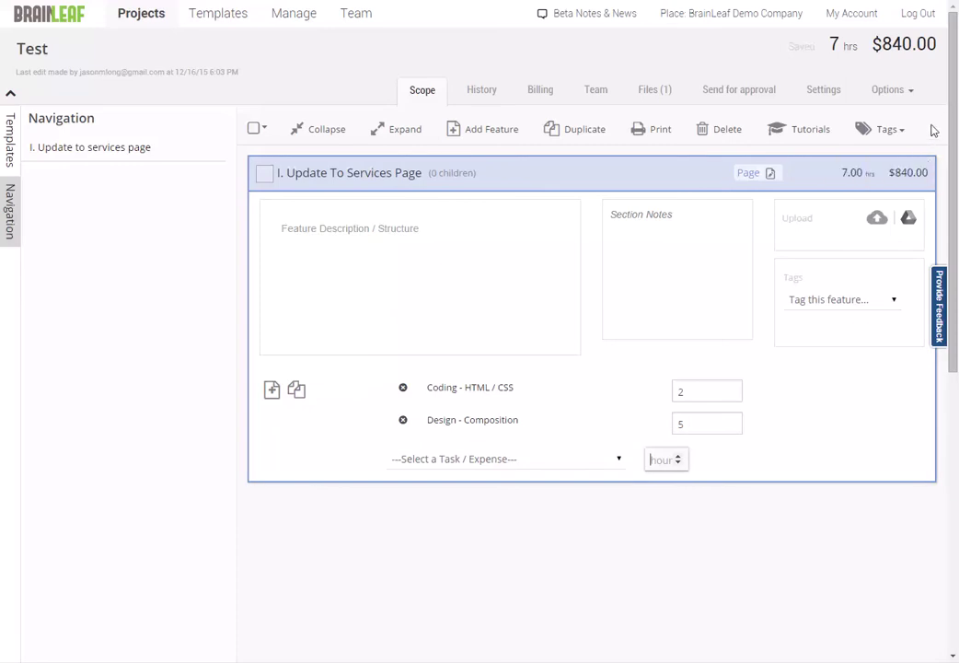
- Add a Stock Photos expense with a unit price of $300 to the services page item
left_click(514, 463)
left_click(428, 186)
left_click(452, 500)
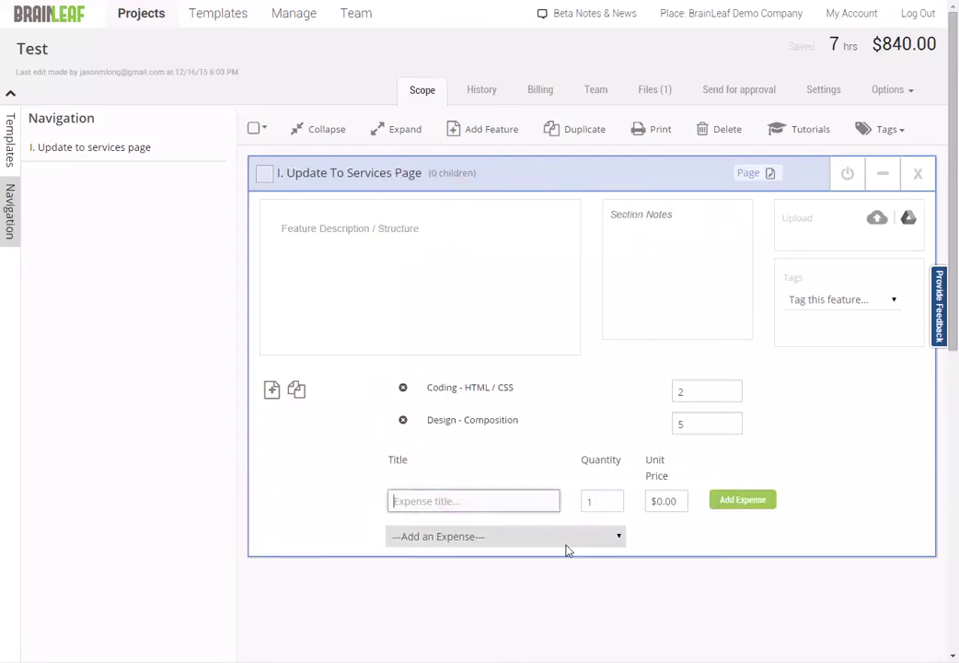
type("Stoc")
left_click_drag(670, 500, 648, 501)
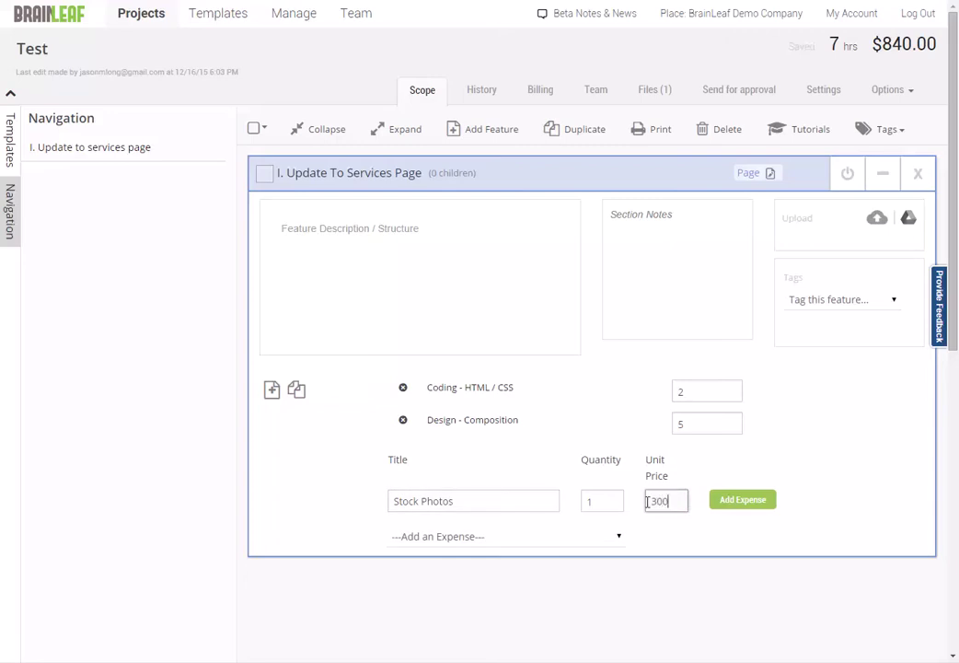
left_click(743, 502)
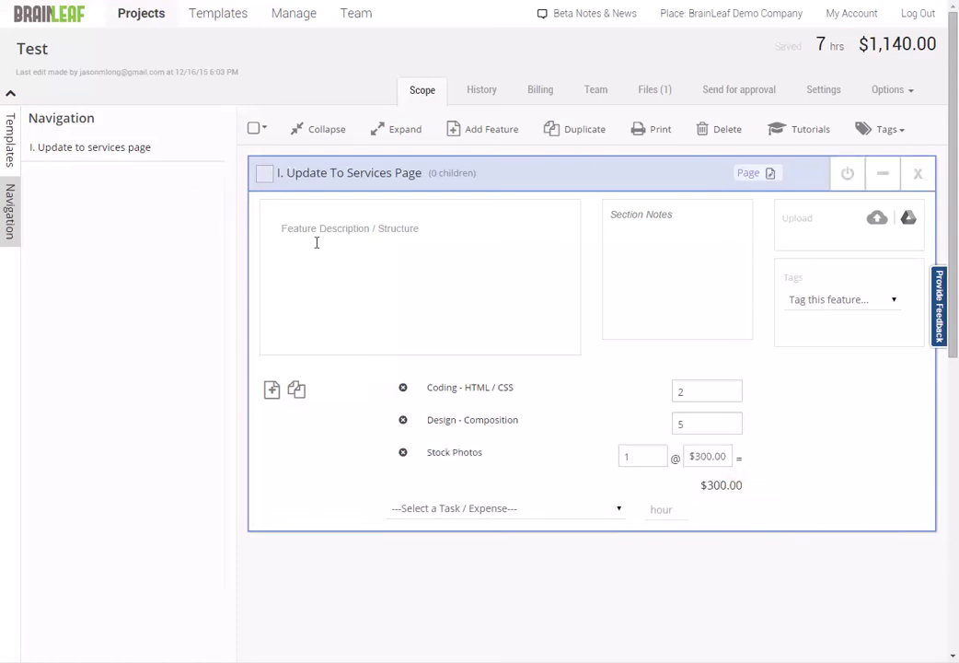
- Delete the "Update to services page" feature from the project's scope
left_click(918, 175)
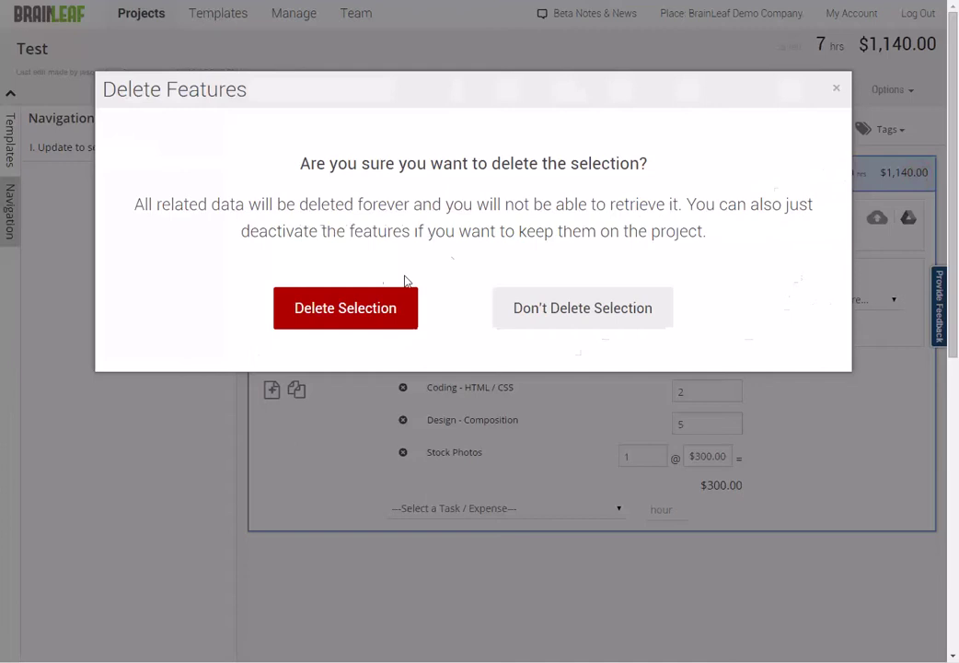
left_click(346, 310)
- Add BrainLeaf's "Small Business Website - Template Based Design" template from the theme-based example projects to the project, and hide the template list
left_click(16, 136)
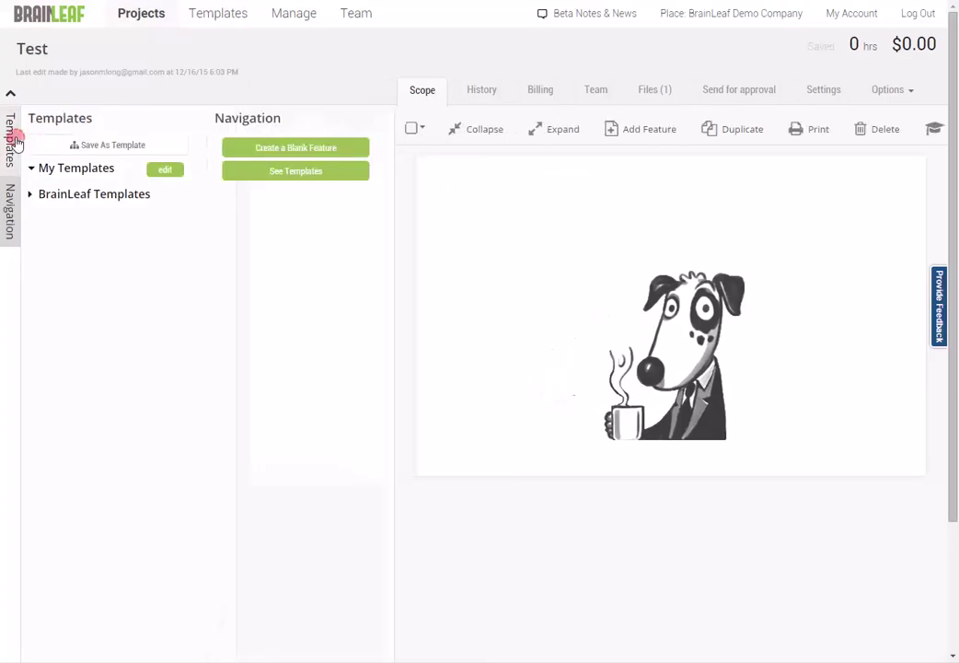
left_click(107, 202)
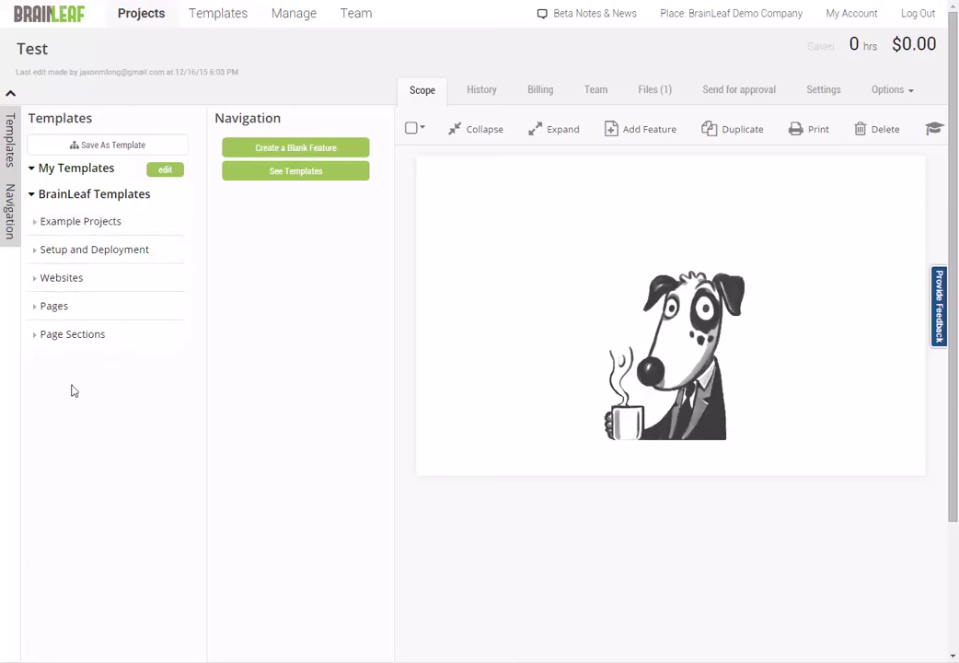
left_click(65, 225)
left_click(113, 251)
left_click_drag(170, 284, 277, 152)
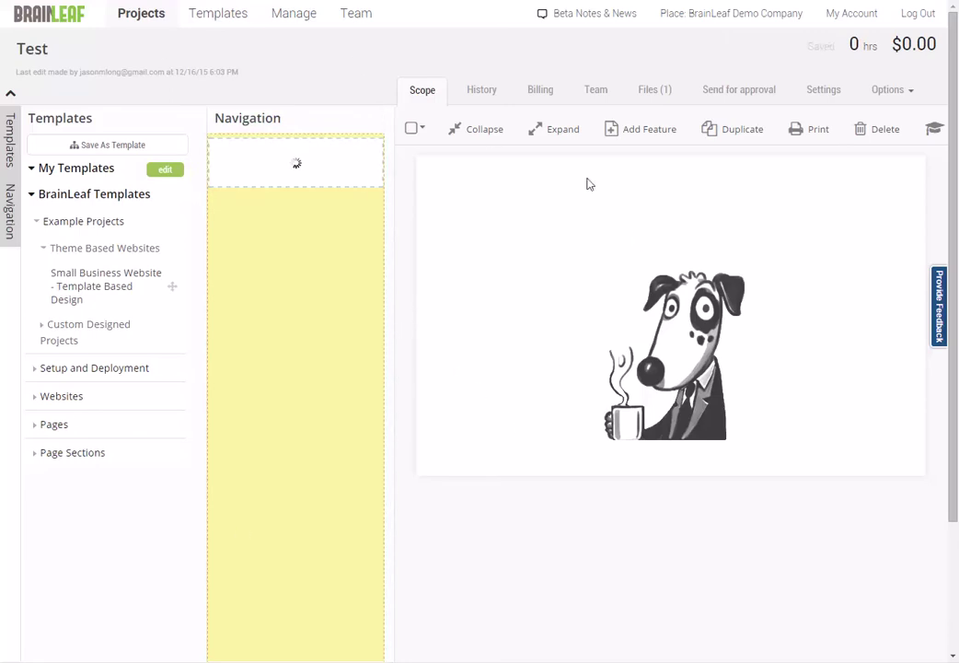
left_click(10, 151)
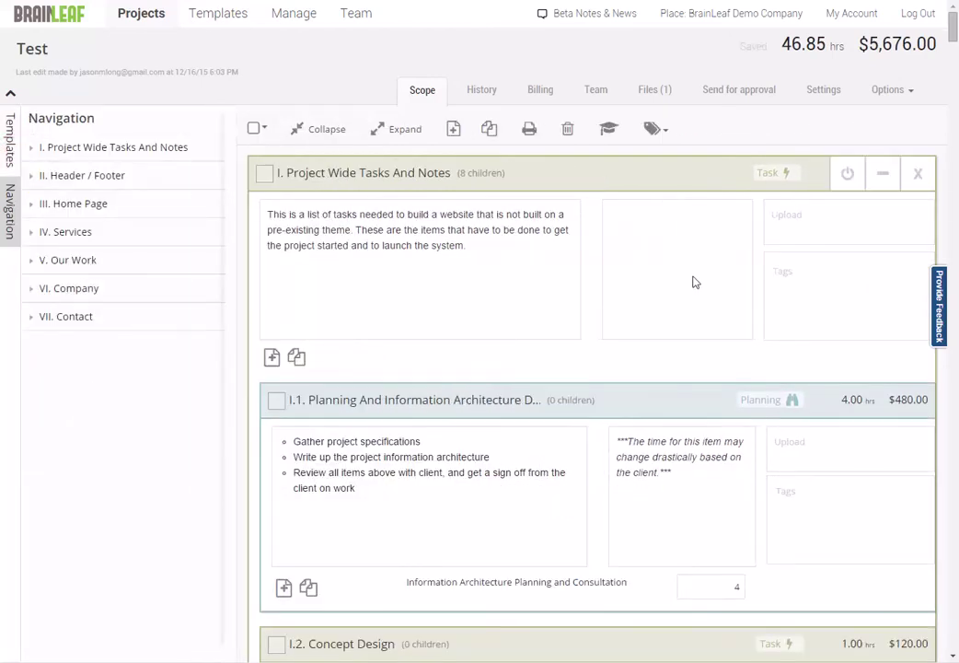
- Review the template's main sections from Home Page to Contact, along with the project's total hours and price
left_click(78, 204)
left_click(69, 229)
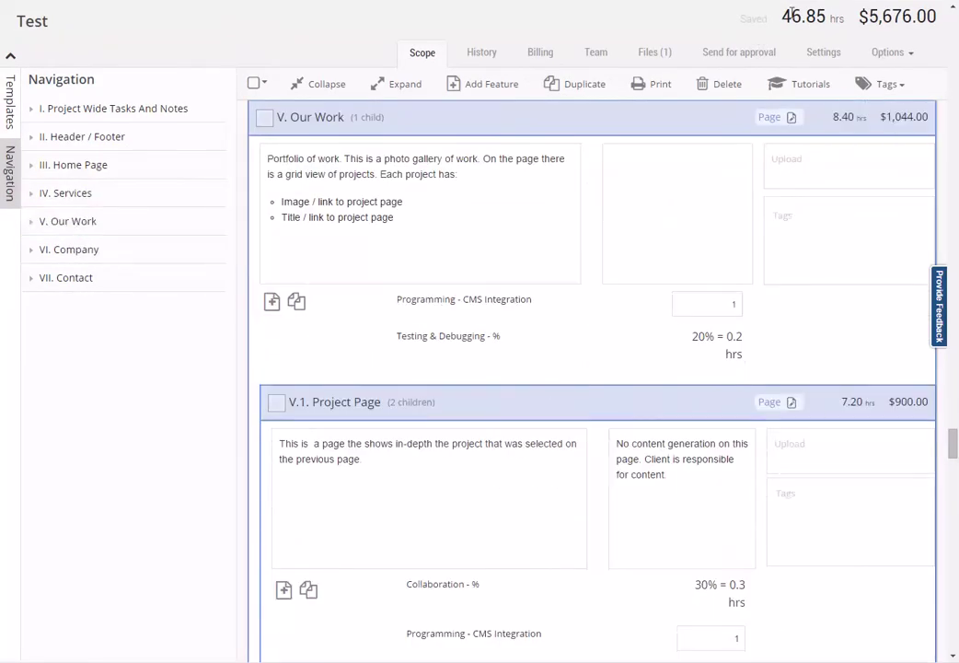
left_click_drag(780, 18, 936, 17)
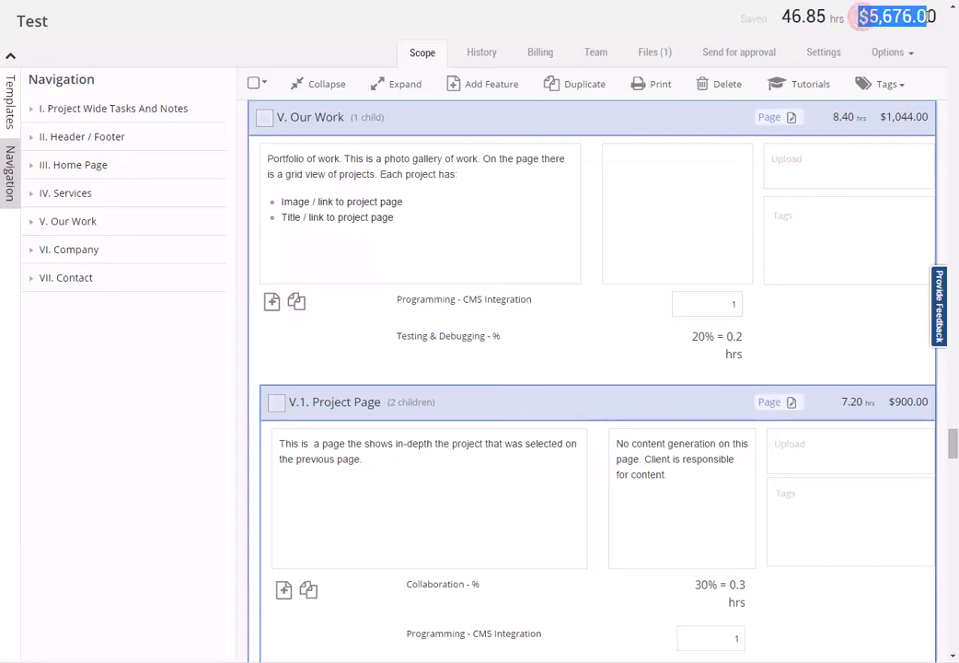
left_click(930, 18)
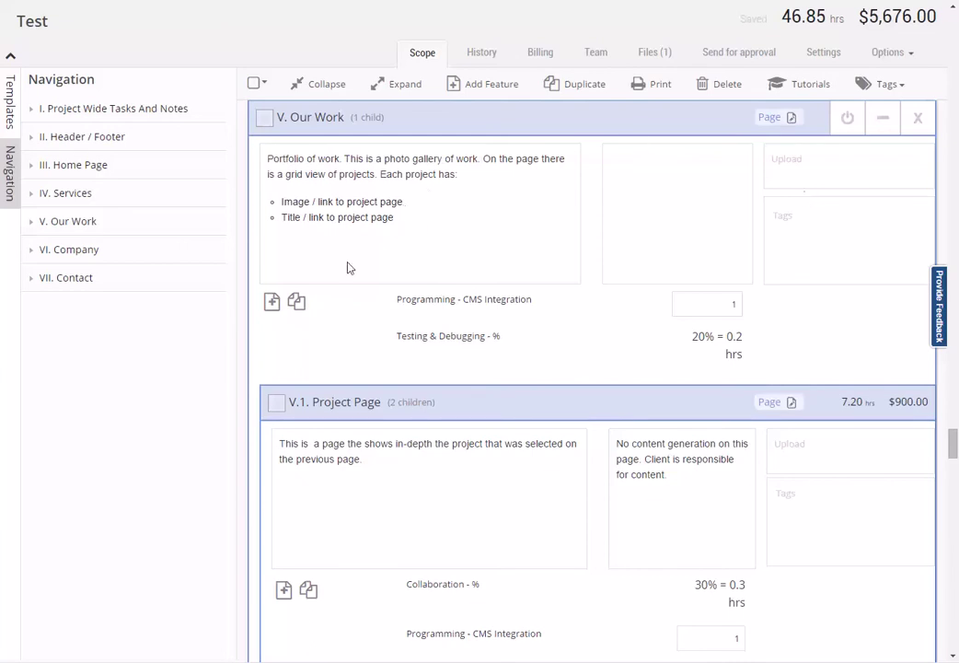
left_click(78, 252)
left_click(78, 282)
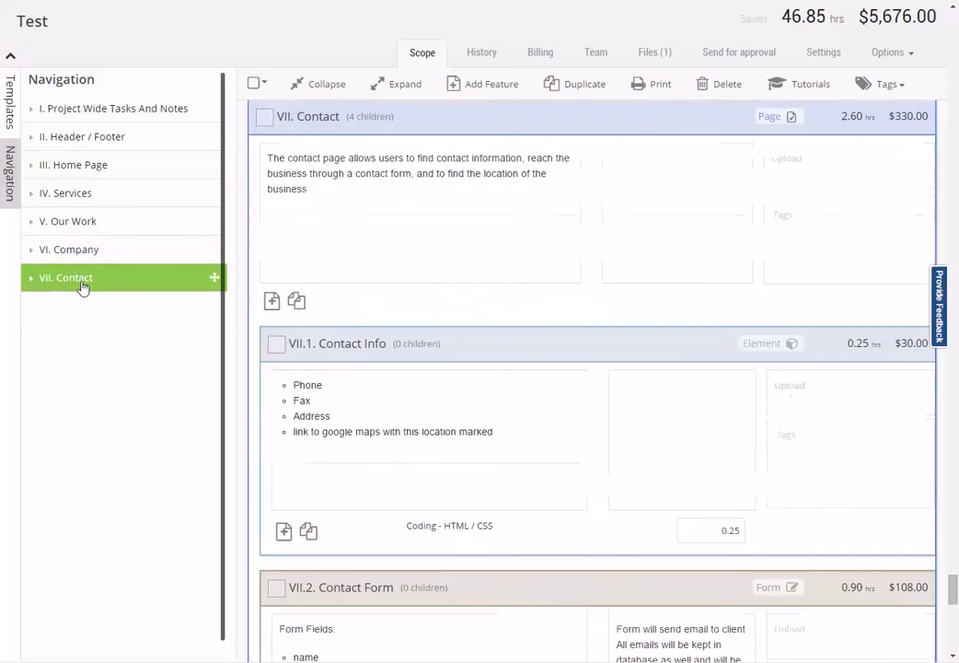
left_click(88, 138)
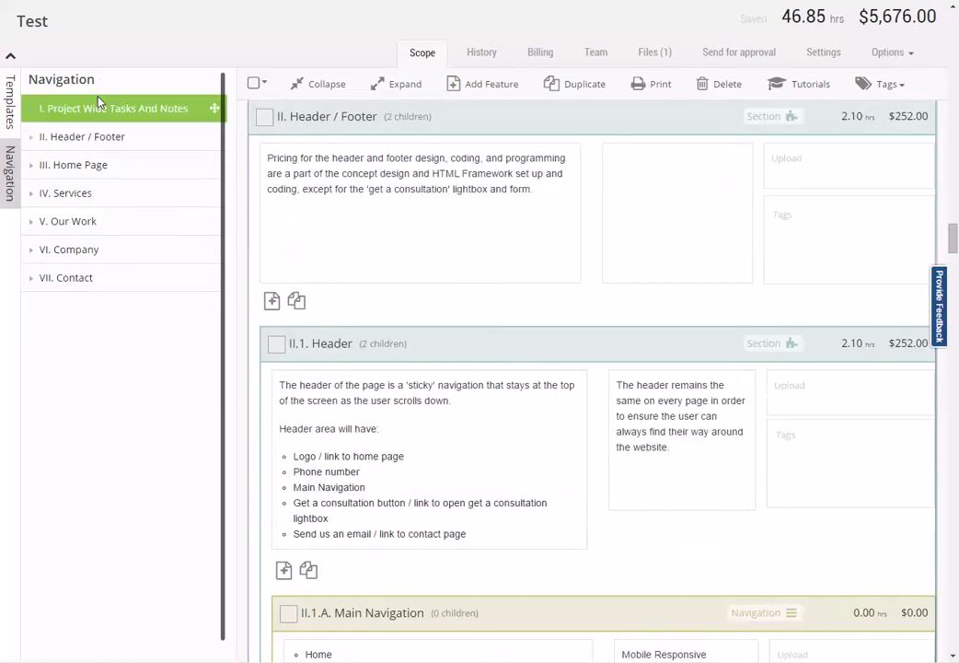
left_click(103, 114)
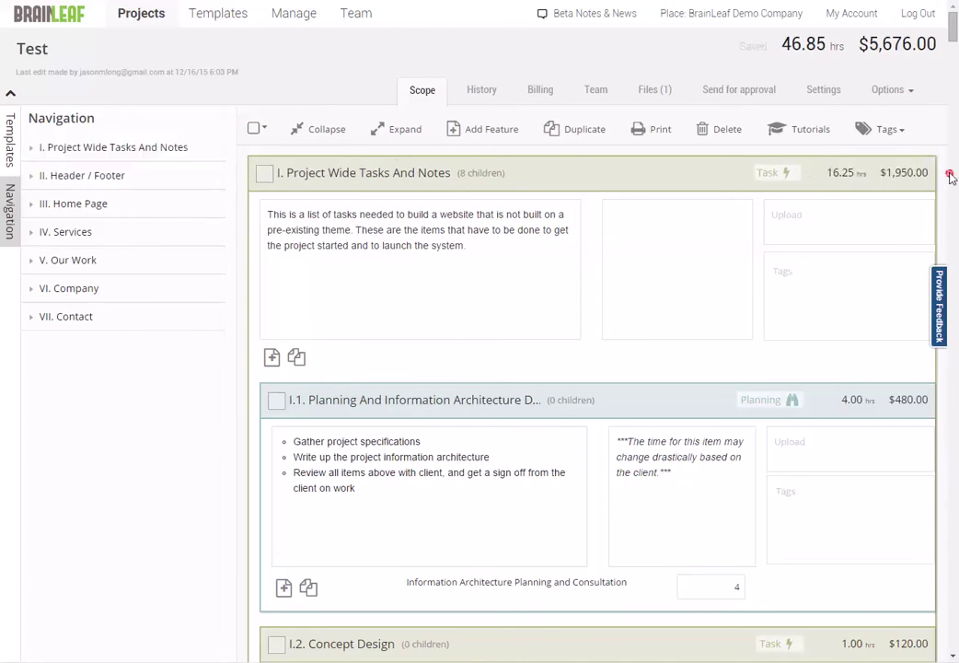
- Read through the Project Wide Tasks And Notes items down to Search Engine Optimization Setup and return to the start of the scope
scroll(952, 178, "down", 7)
left_click(108, 110)
left_click(929, 174)
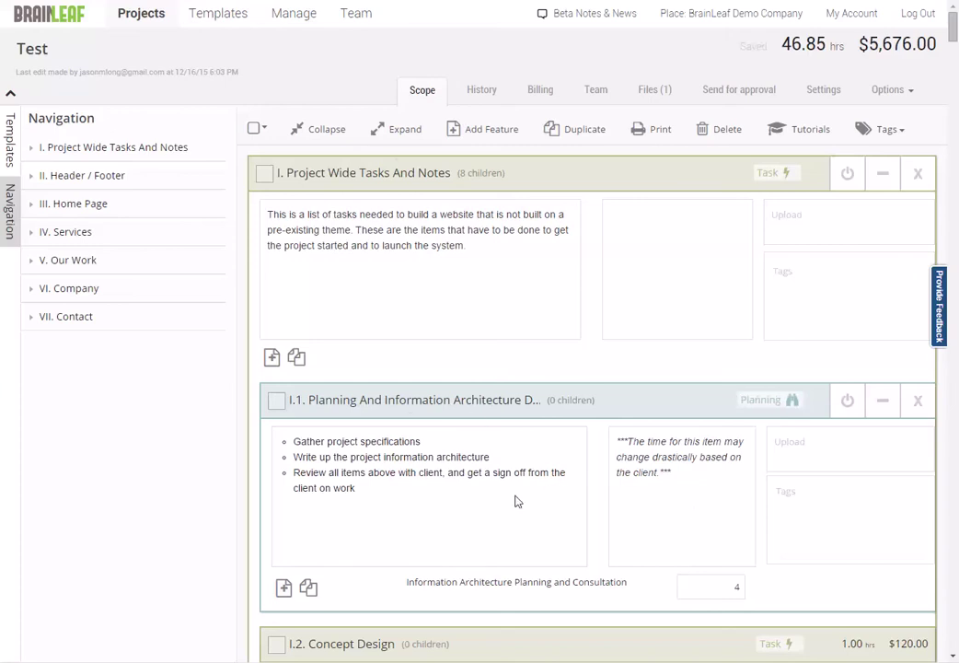
scroll(515, 502, "down", 4)
scroll(454, 435, "down", 3)
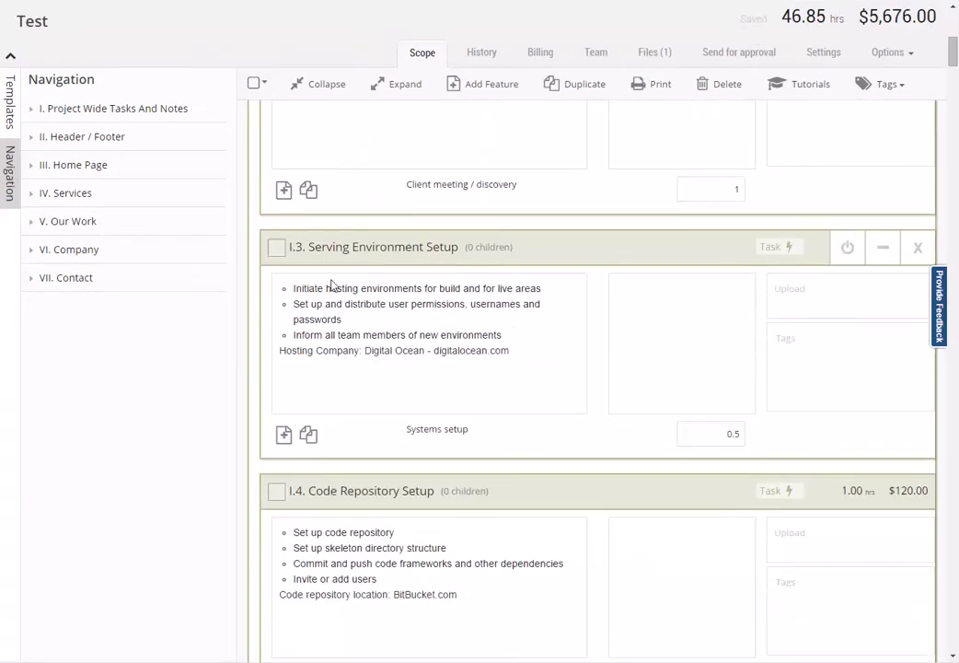
scroll(515, 452, "down", 7)
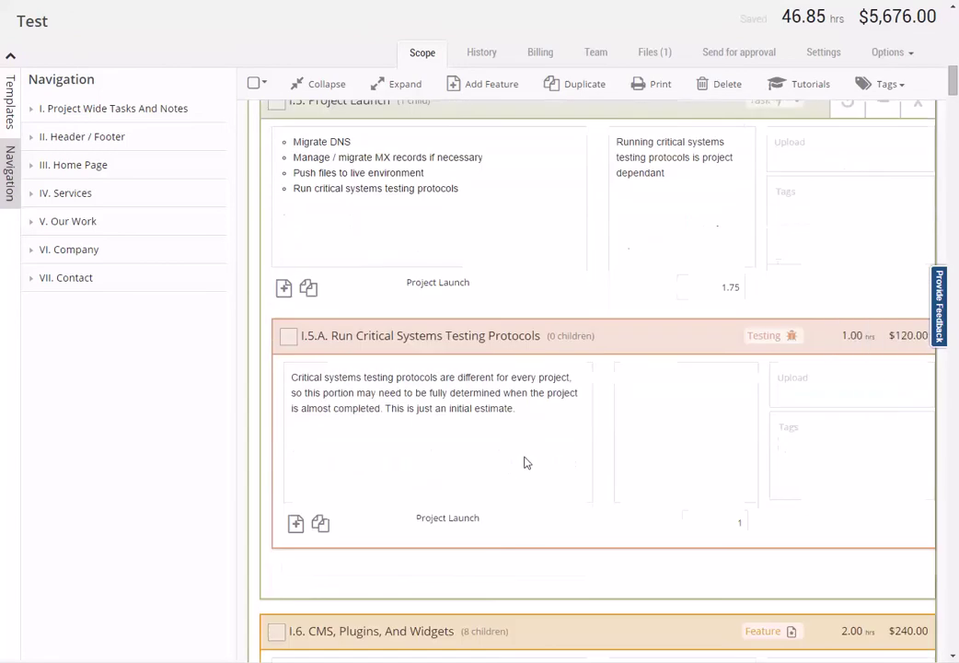
scroll(530, 470, "down", 4)
scroll(589, 497, "up", 1)
scroll(527, 470, "down", 20)
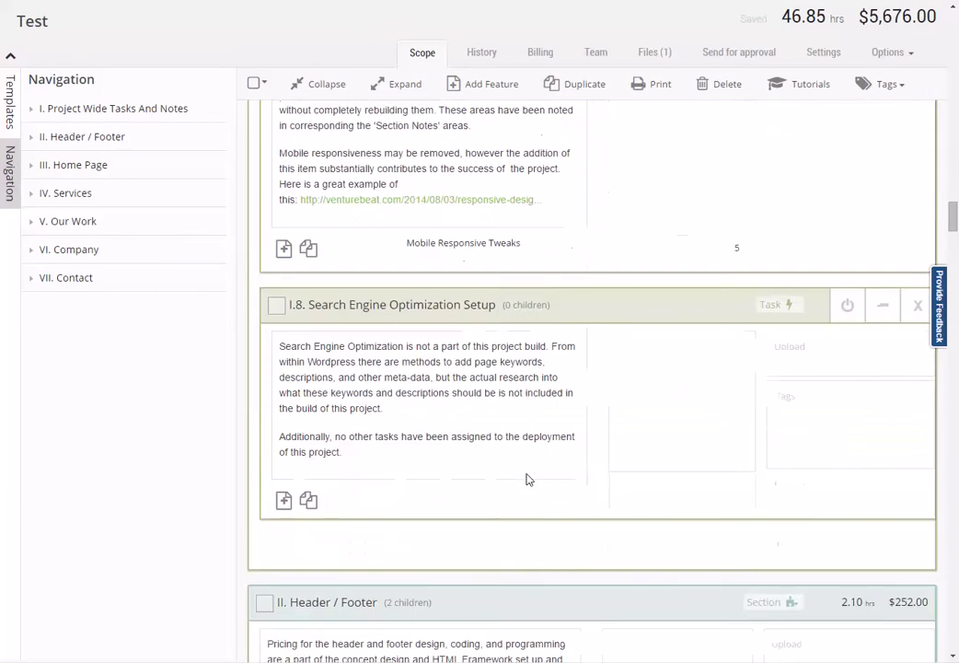
scroll(526, 477, "down", 1)
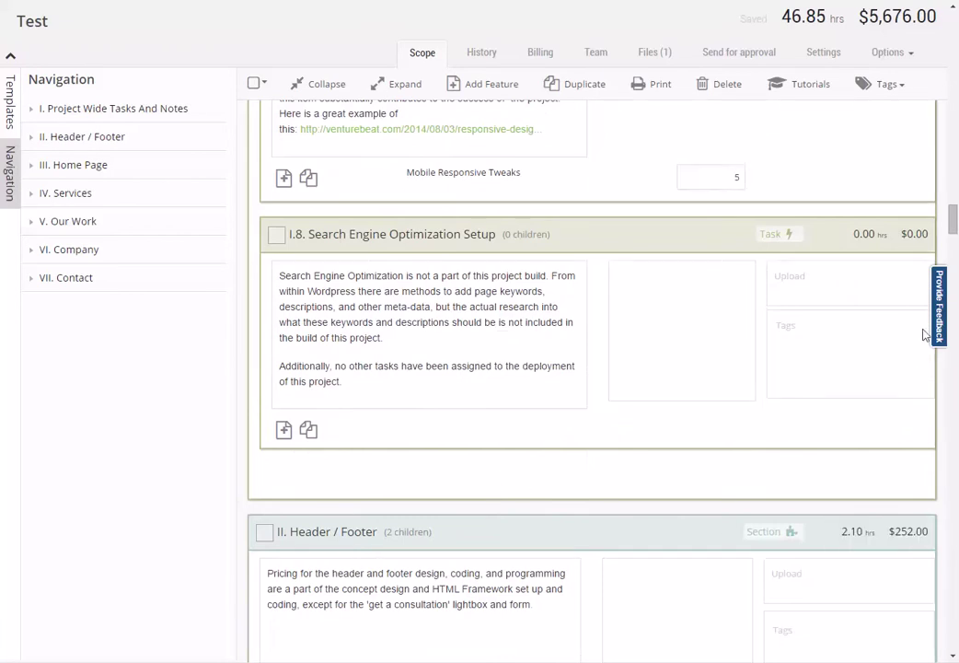
left_click_drag(953, 221, 952, 33)
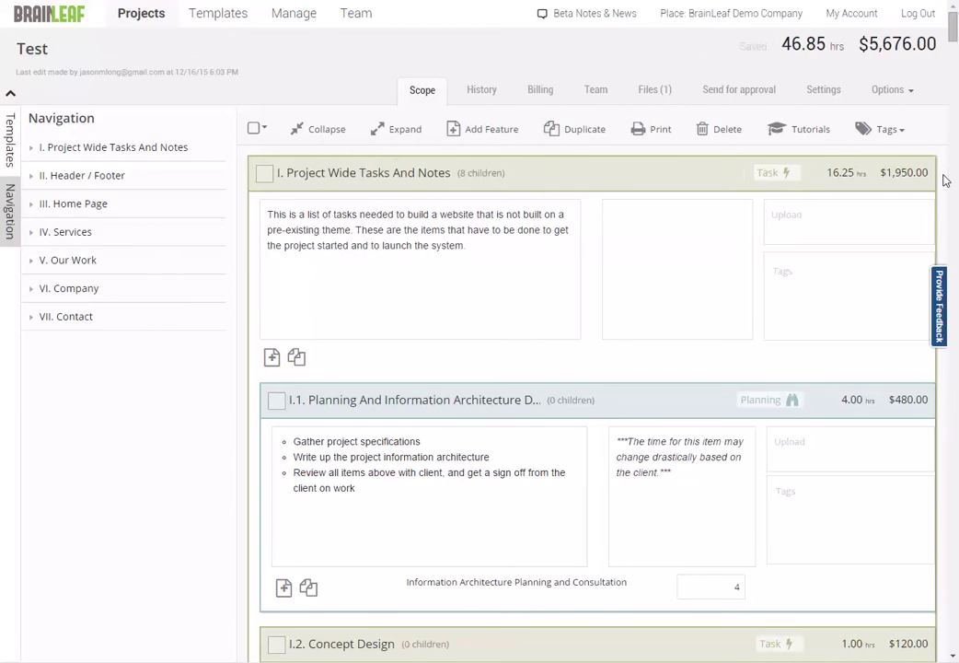
- Collapse Project Wide Tasks And Notes and all the other features in the scope
left_click(883, 177)
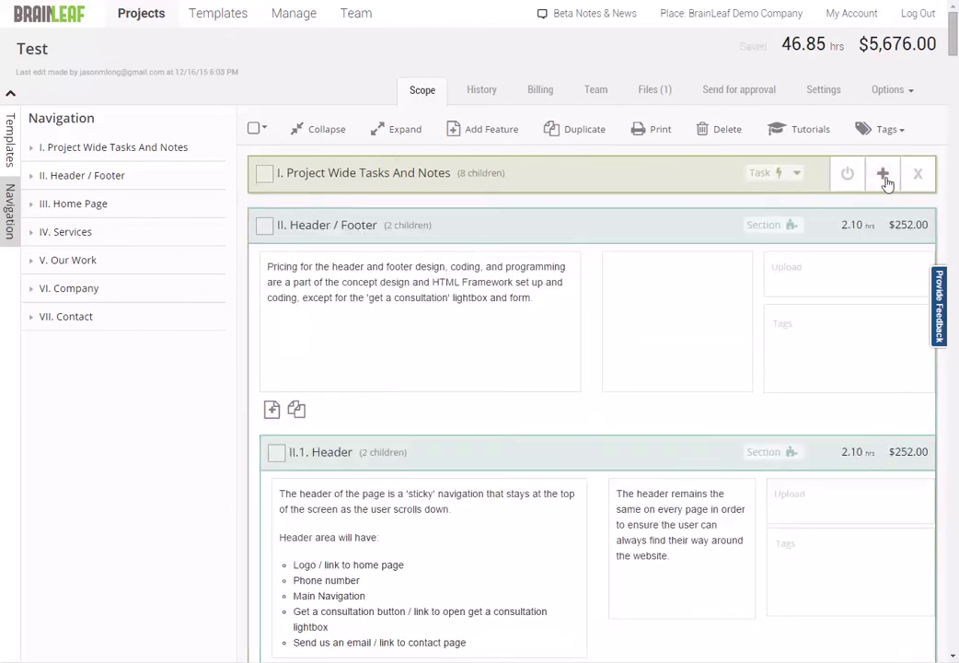
left_click(318, 130)
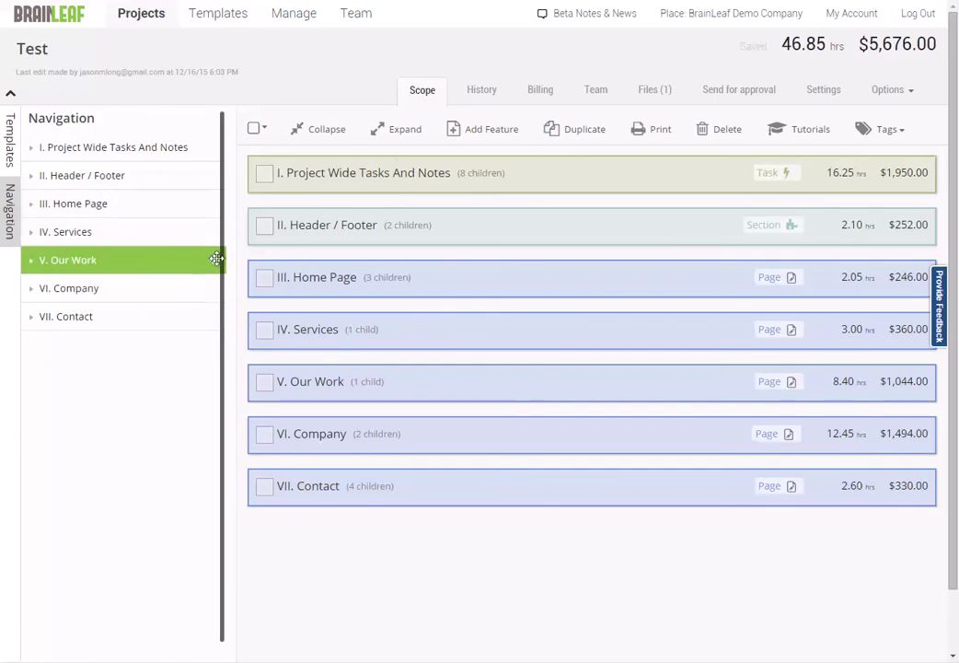
- Move Our Work above Services in the project structure and return it to its place below Services
left_click_drag(215, 259, 215, 231)
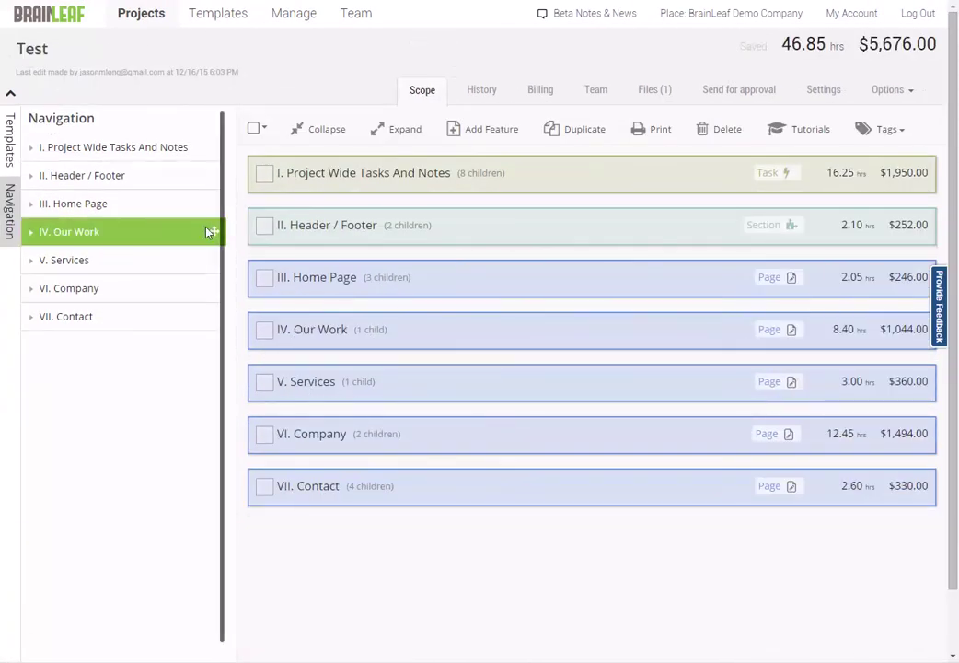
left_click_drag(214, 229, 214, 265)
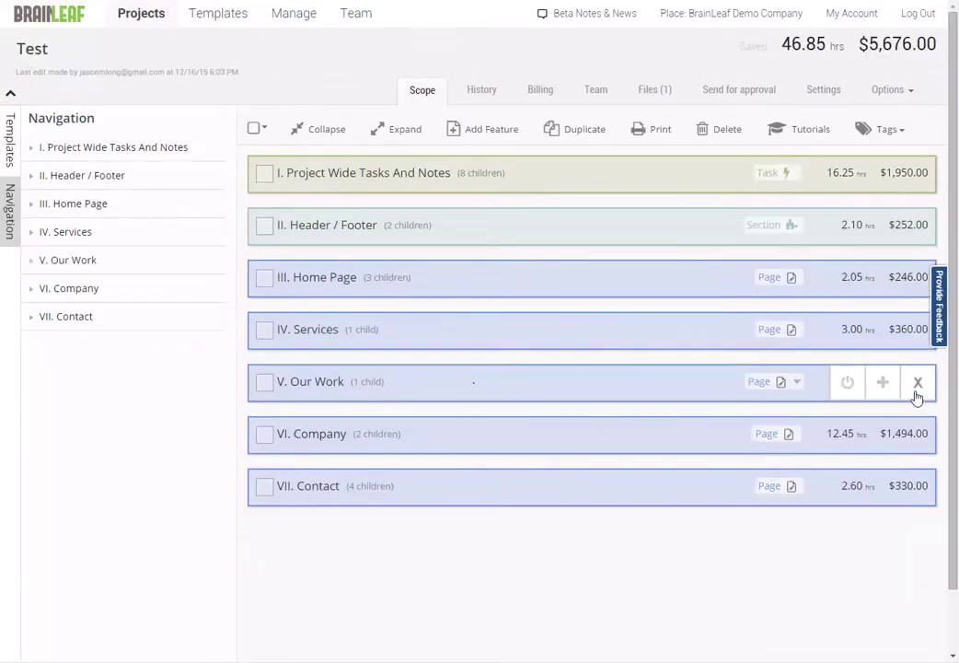
- Expand the Our Work and Home Page features in the scope to view their contents
left_click(884, 390)
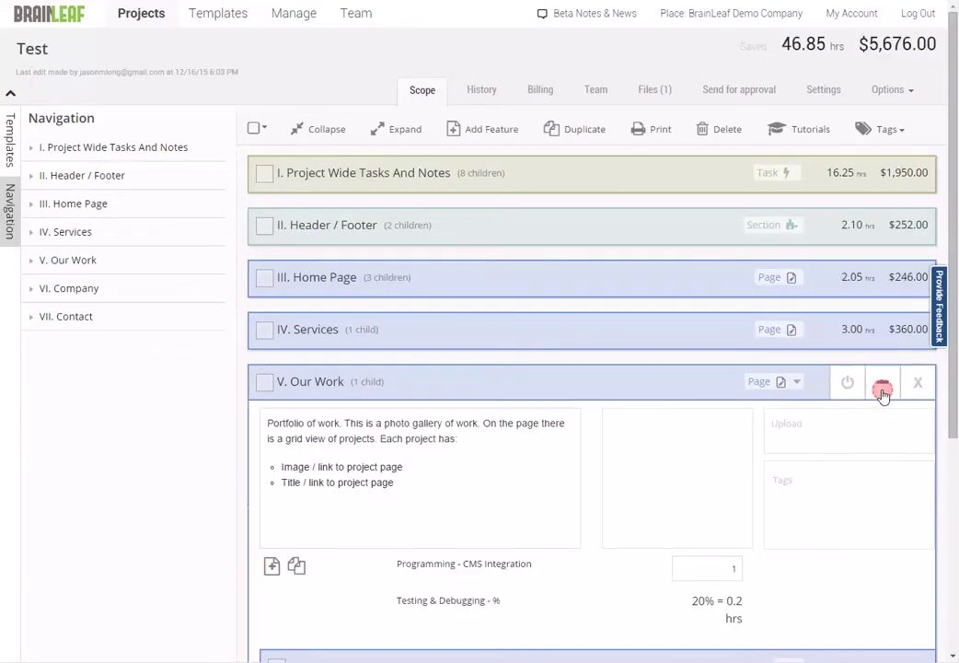
scroll(736, 304, "up", 3)
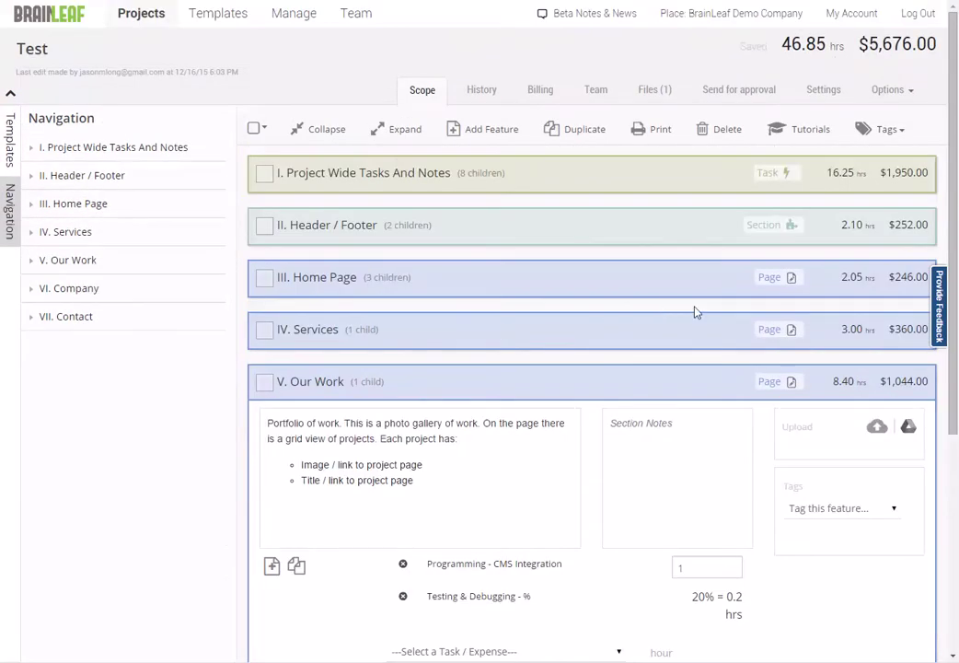
left_click(882, 277)
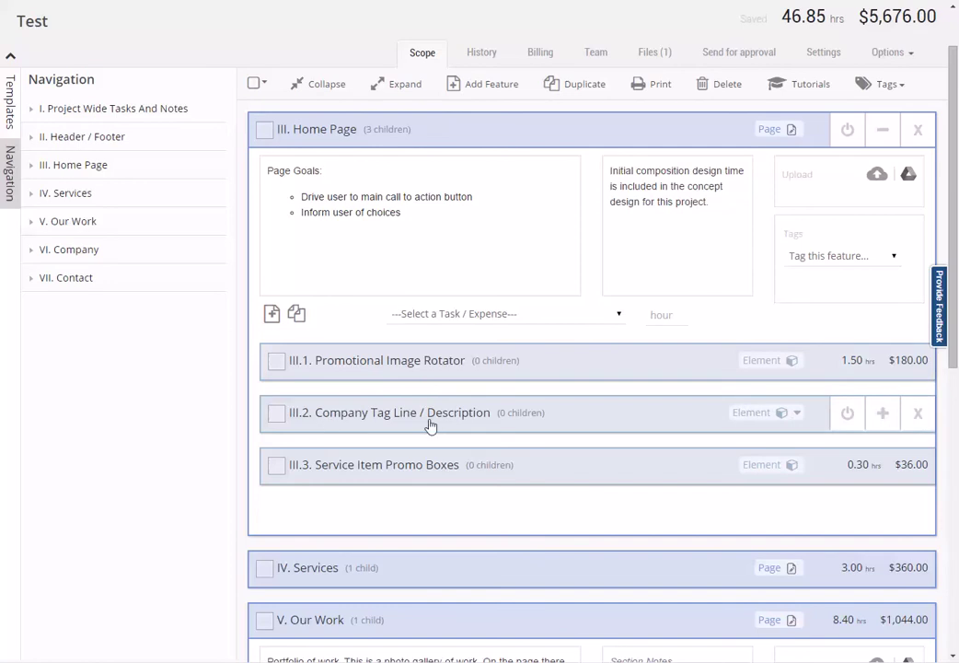
- Move Company Tag Line / Description out of Home Page to the main level and return it between Home Page's other two child items
left_click(31, 165)
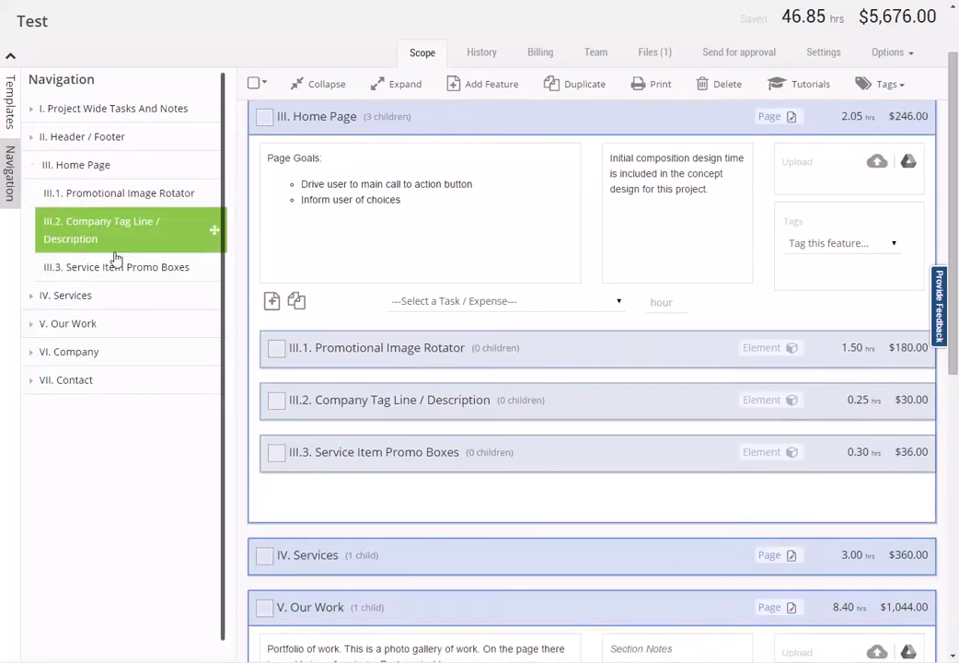
left_click_drag(214, 230, 202, 164)
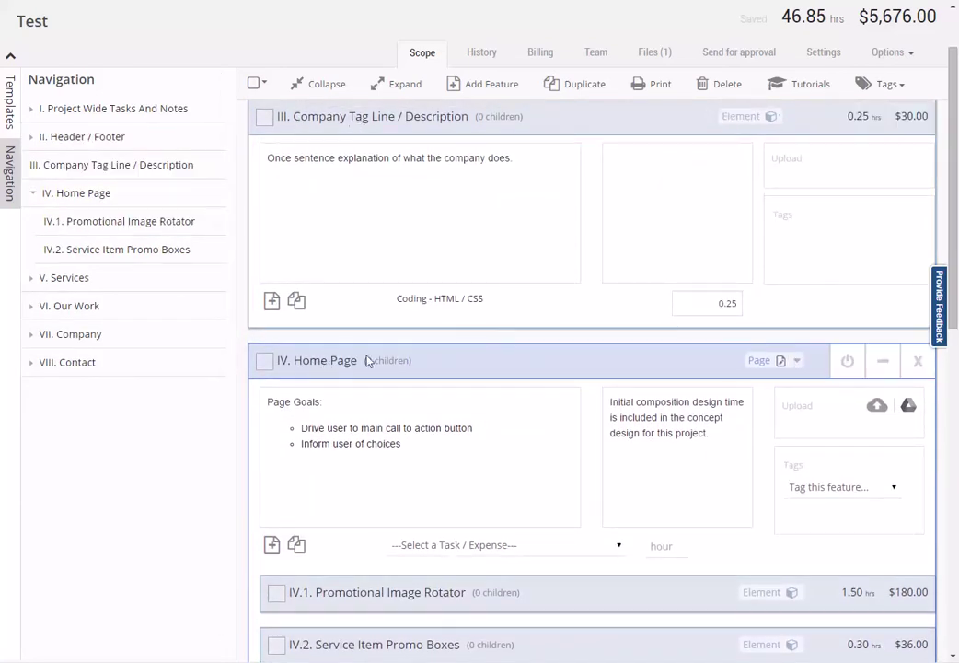
left_click_drag(208, 164, 213, 189)
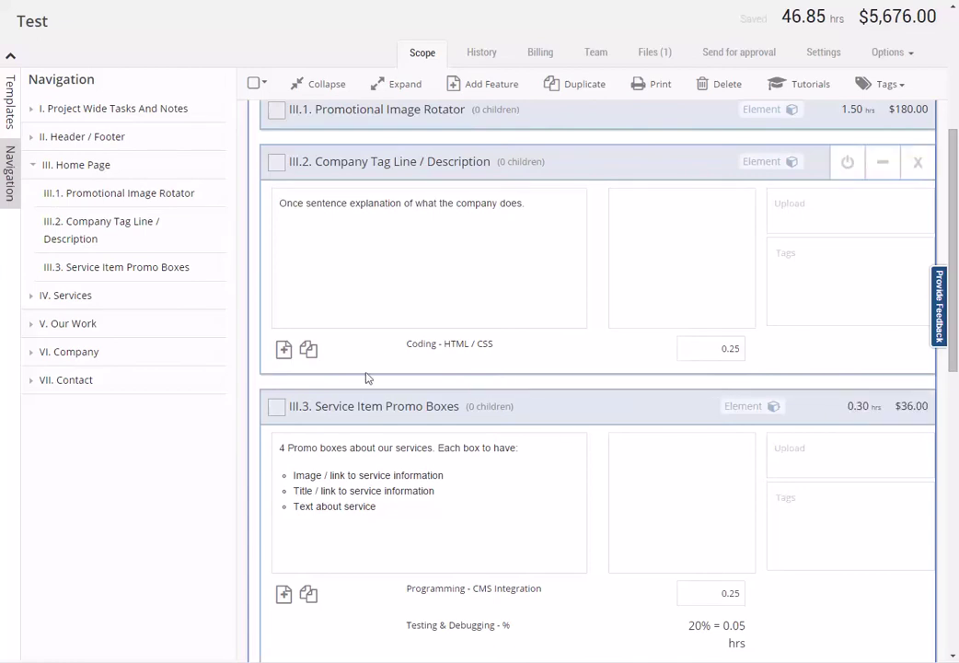
- Open the description and section notes of Company Tag Line / Description for editing
left_click(414, 259)
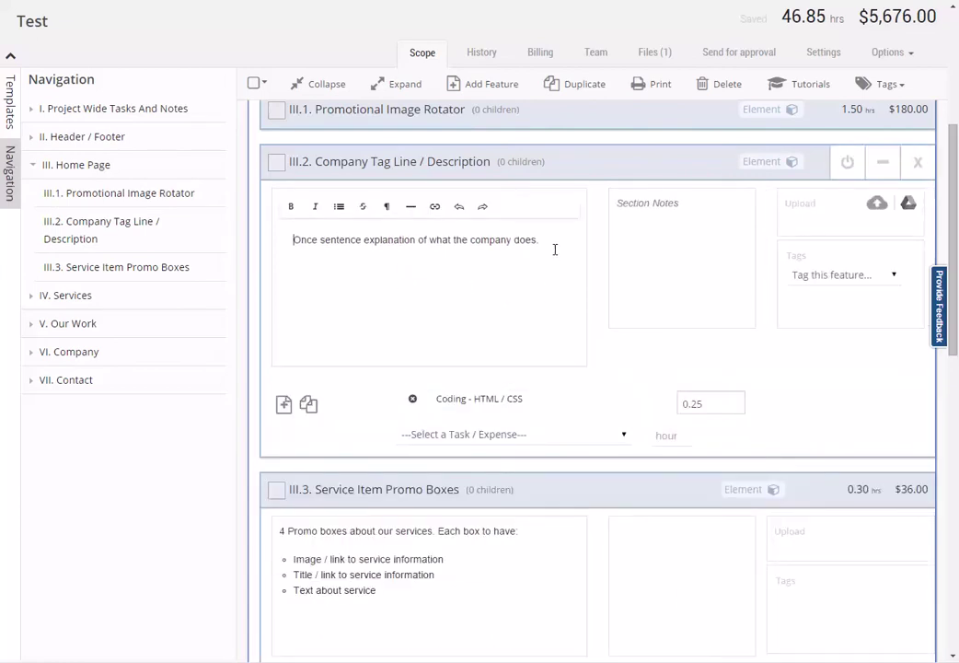
left_click_drag(553, 250, 281, 230)
left_click(647, 251)
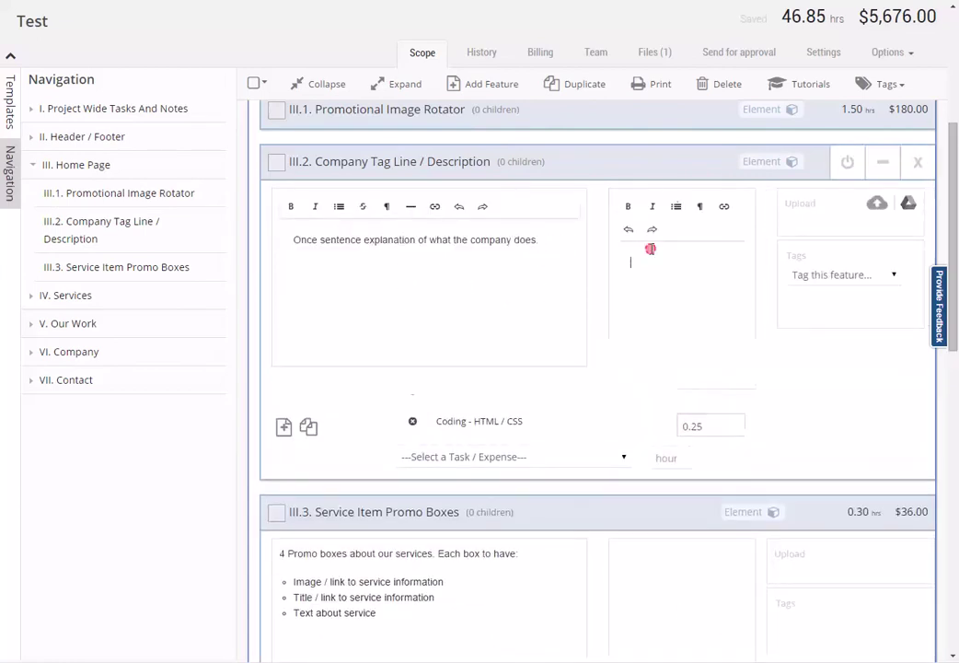
- Review the section notes, estimated task hours and project totals while Company Tag Line / Description is open
left_click(708, 275)
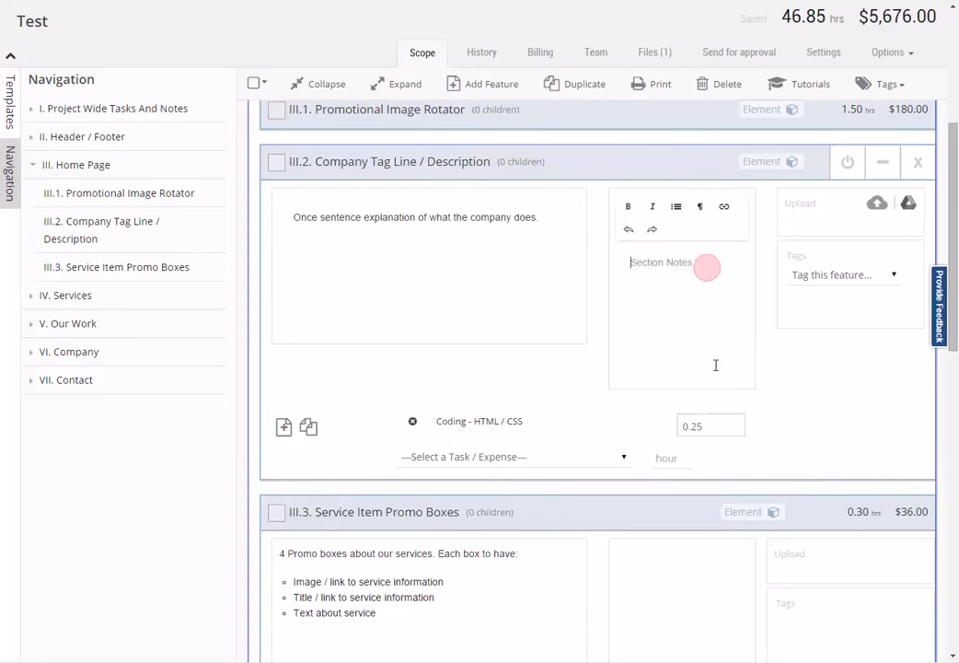
left_click(449, 457)
left_click(361, 366)
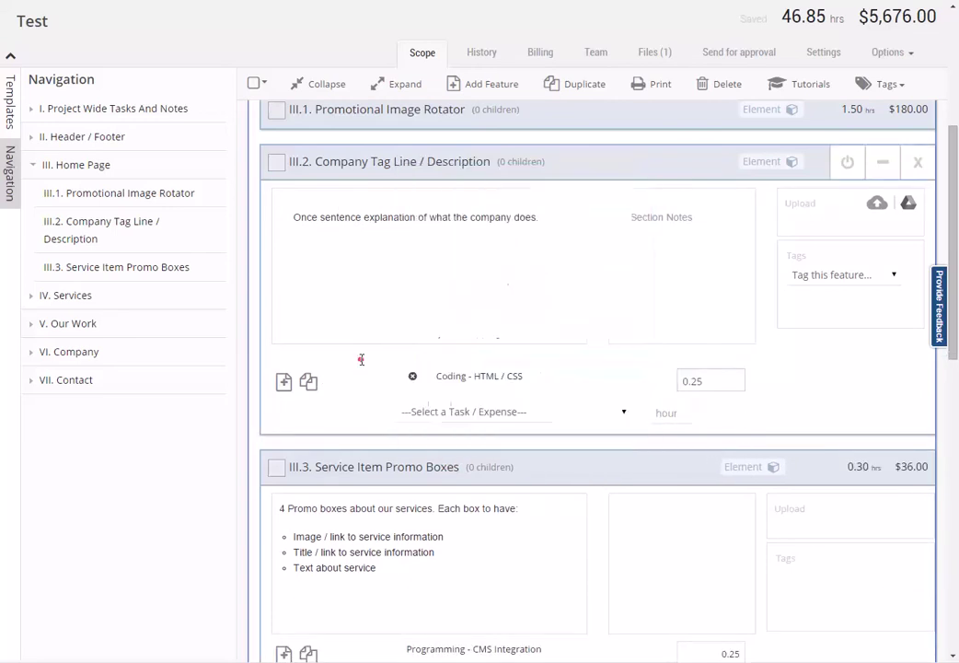
left_click_drag(696, 380, 619, 385)
left_click(721, 377)
left_click_drag(754, 18, 939, 17)
left_click(939, 17)
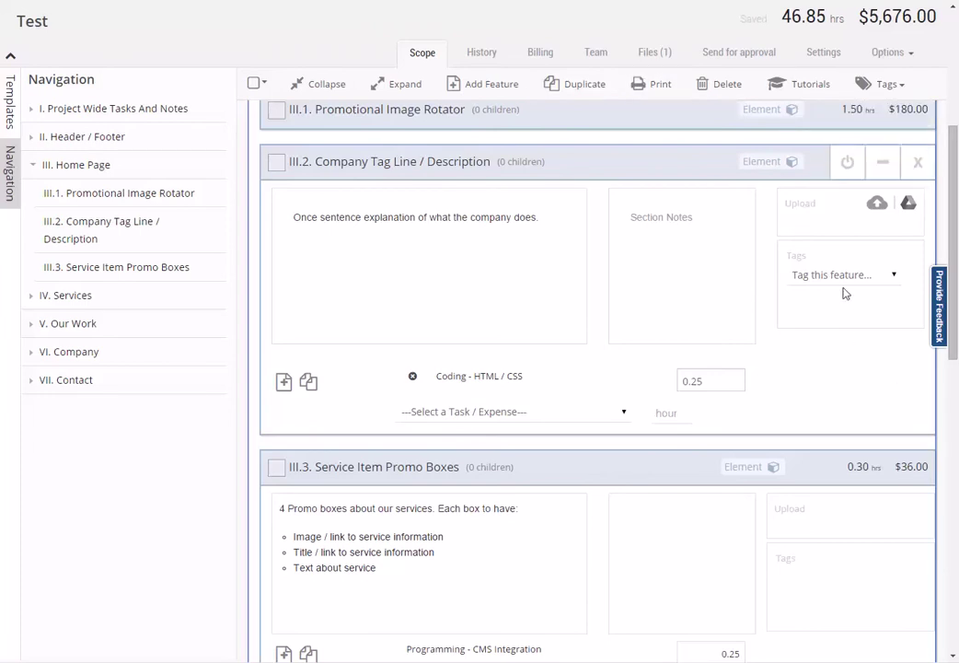
- Collapse Company Tag Line / Description, Home Page and all remaining open features in the scope
left_click(882, 161)
scroll(863, 257, "up", 5)
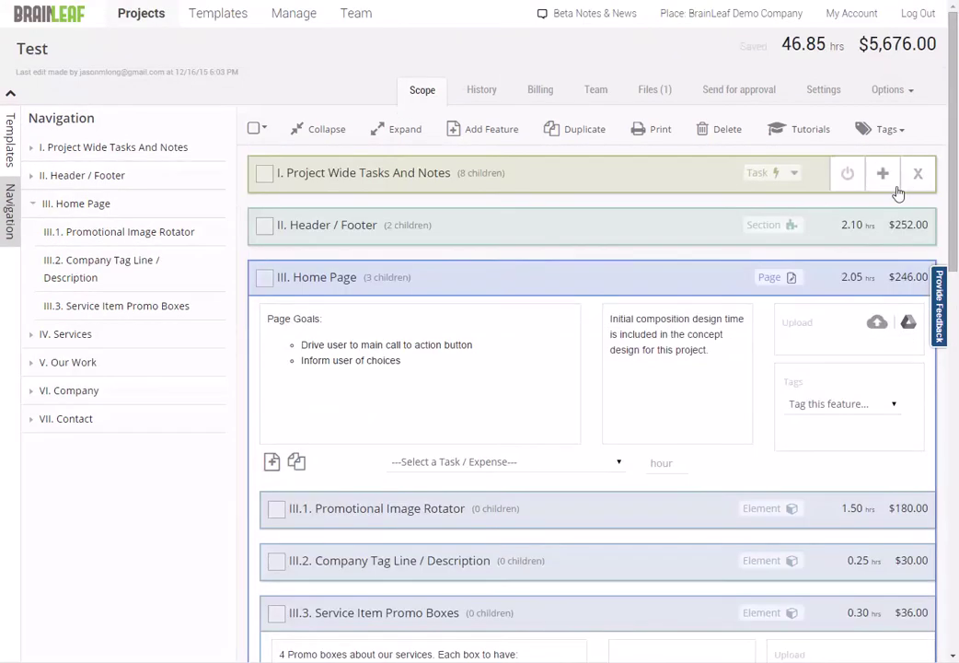
left_click(885, 278)
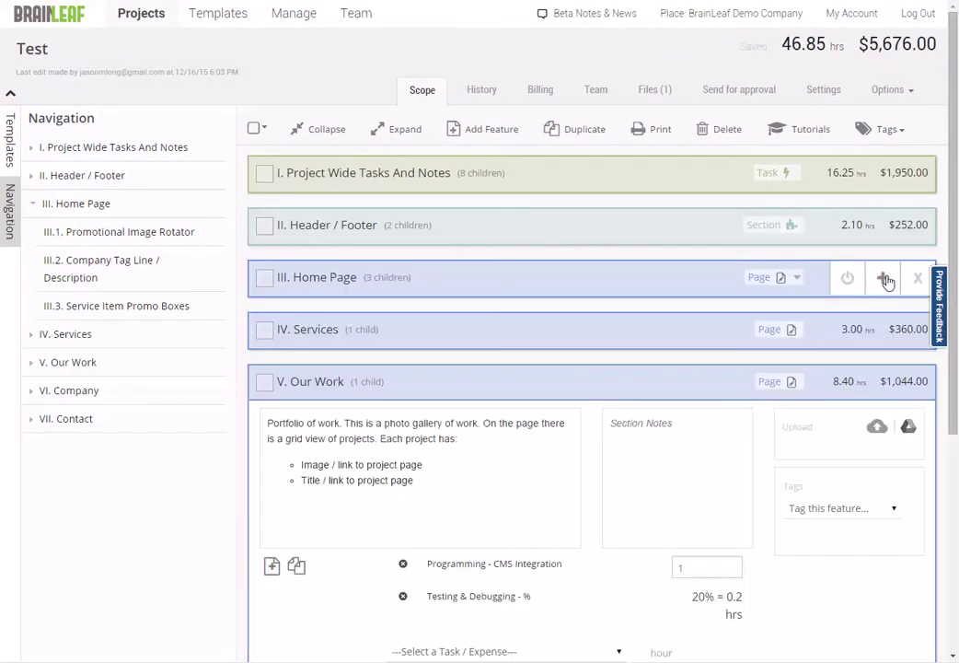
left_click(330, 130)
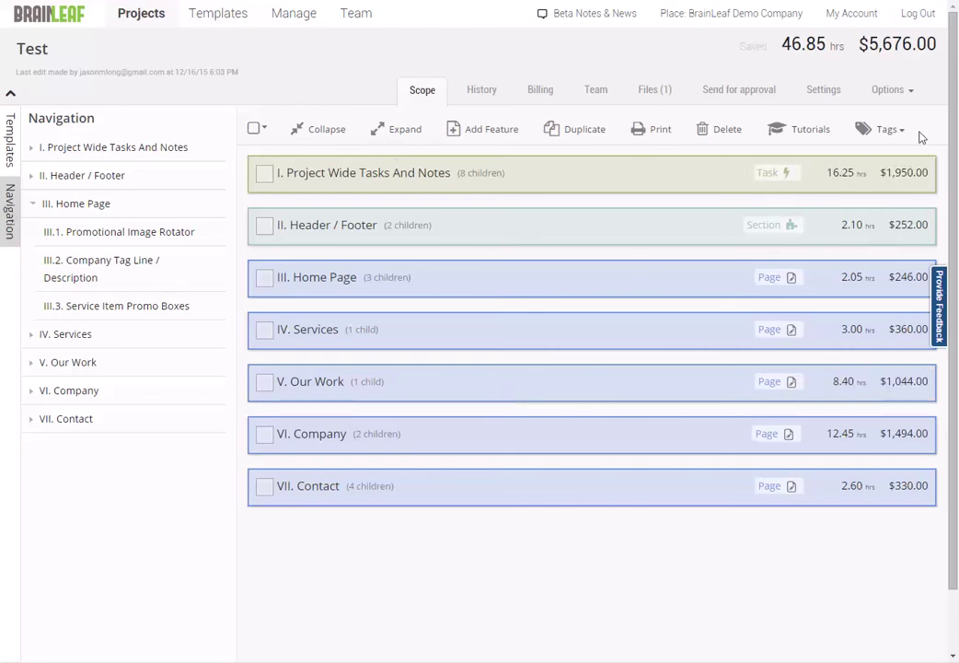
- Create a project tag named Phase 1 with the colour #9ec855
left_click(886, 131)
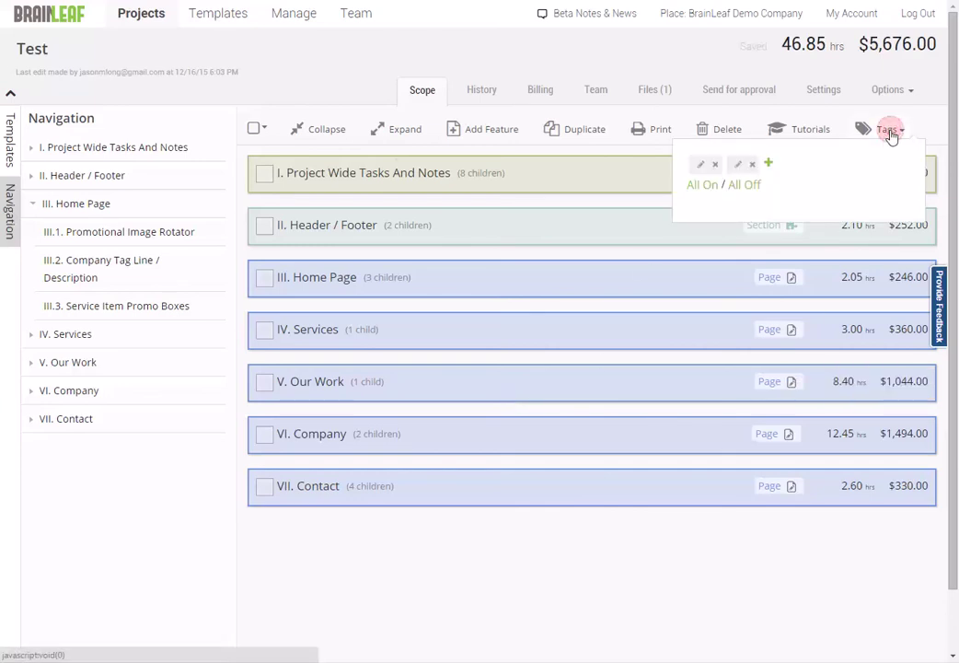
left_click(768, 164)
type("Tag")
double_click(813, 169)
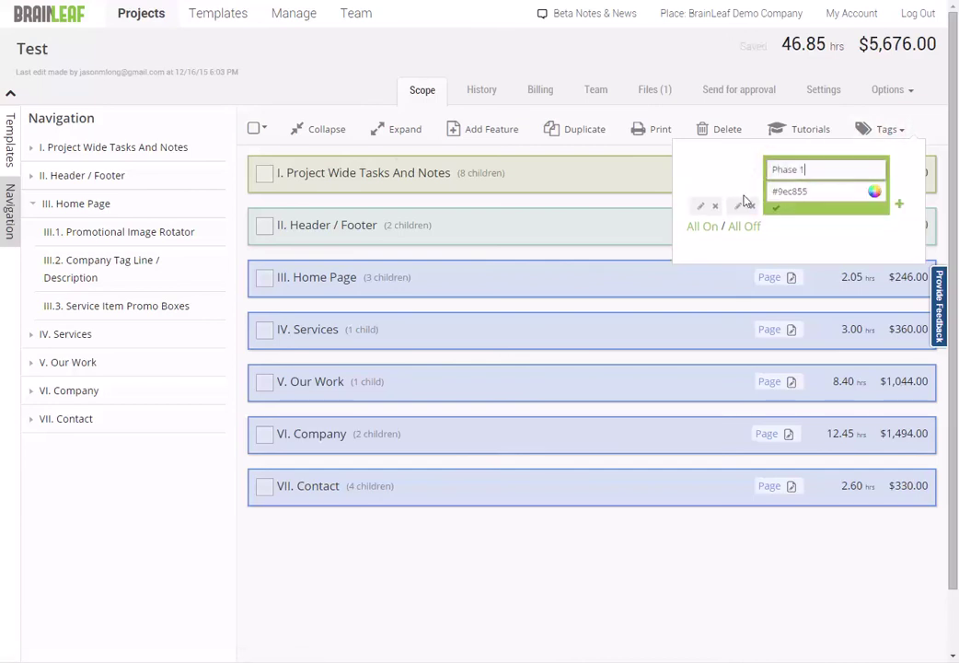
left_click(778, 212)
- Create a second project tag named Phase 2 and give it an orange colour
left_click(845, 163)
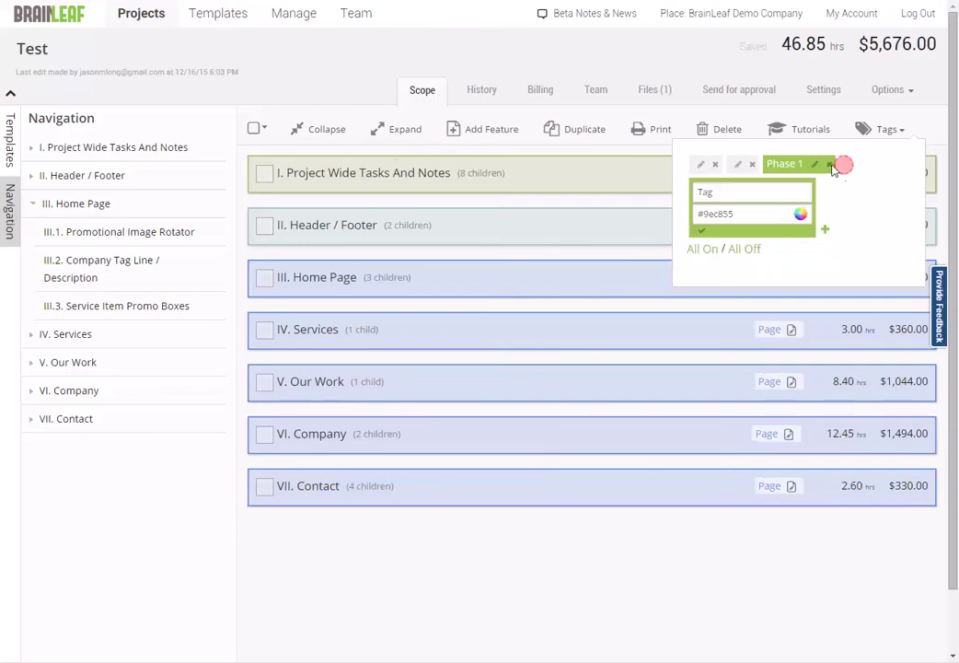
double_click(764, 192)
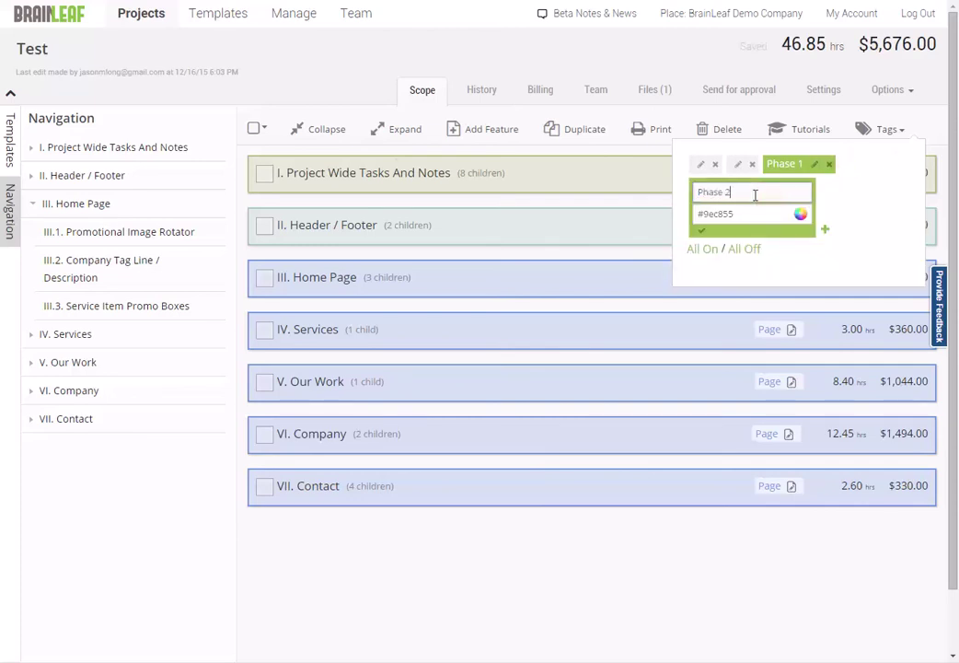
left_click(732, 212)
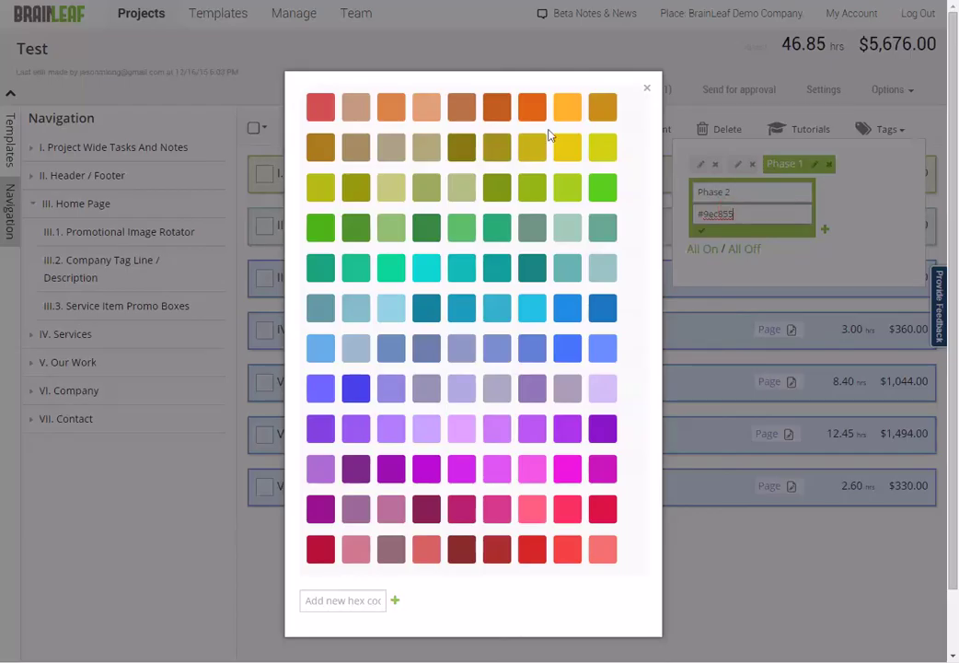
left_click(524, 105)
left_click(705, 231)
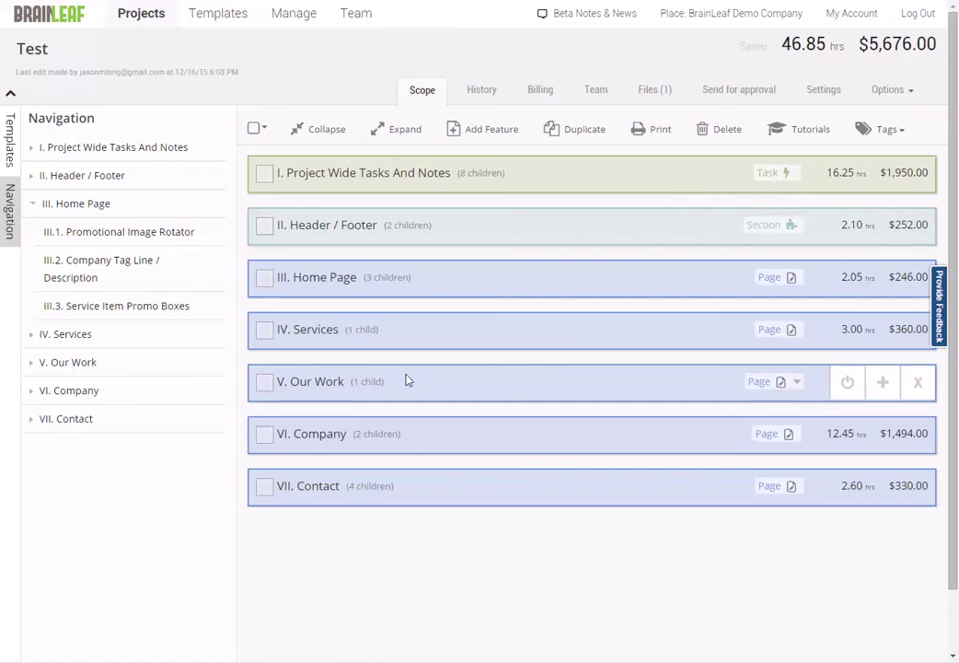
- Apply the Phase 2 tag to Services, Our Work and the Staff Listing page inside Company
left_click(264, 332)
left_click(265, 387)
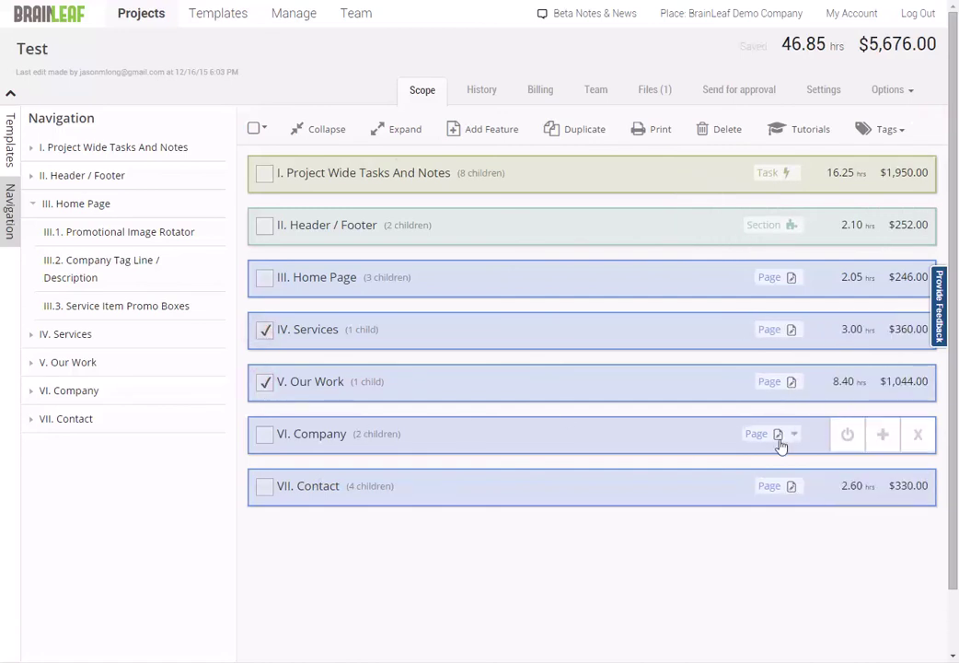
left_click(882, 435)
scroll(465, 488, "down", 4)
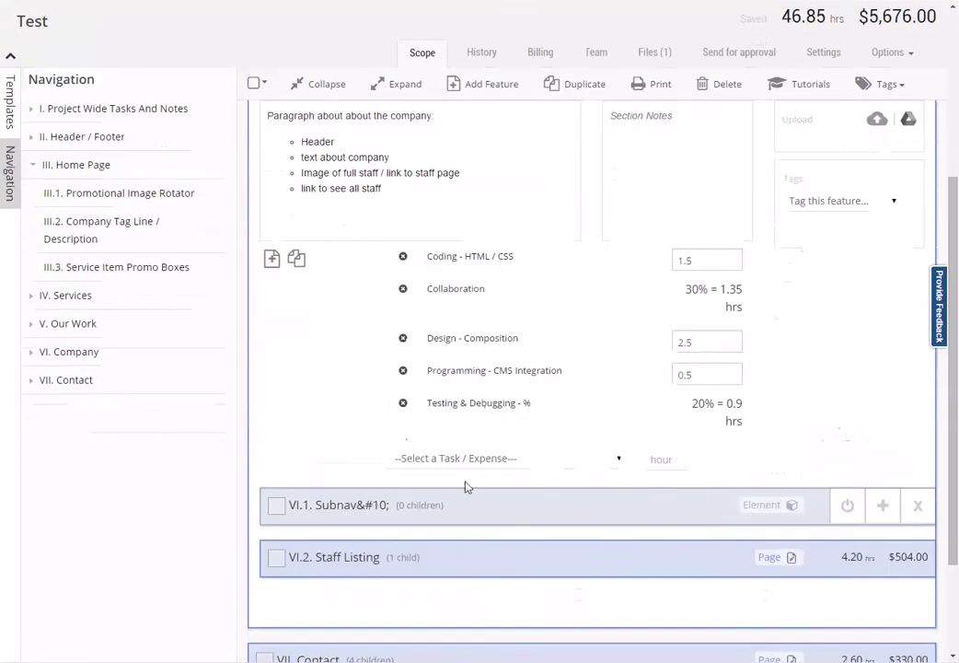
left_click(275, 563)
scroll(573, 368, "up", 2)
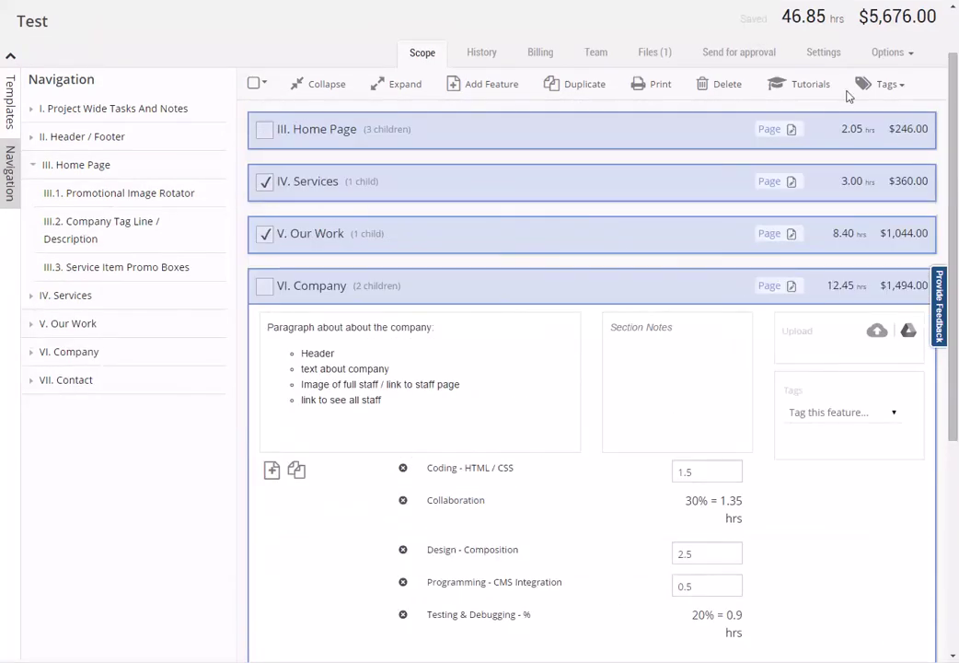
left_click(886, 84)
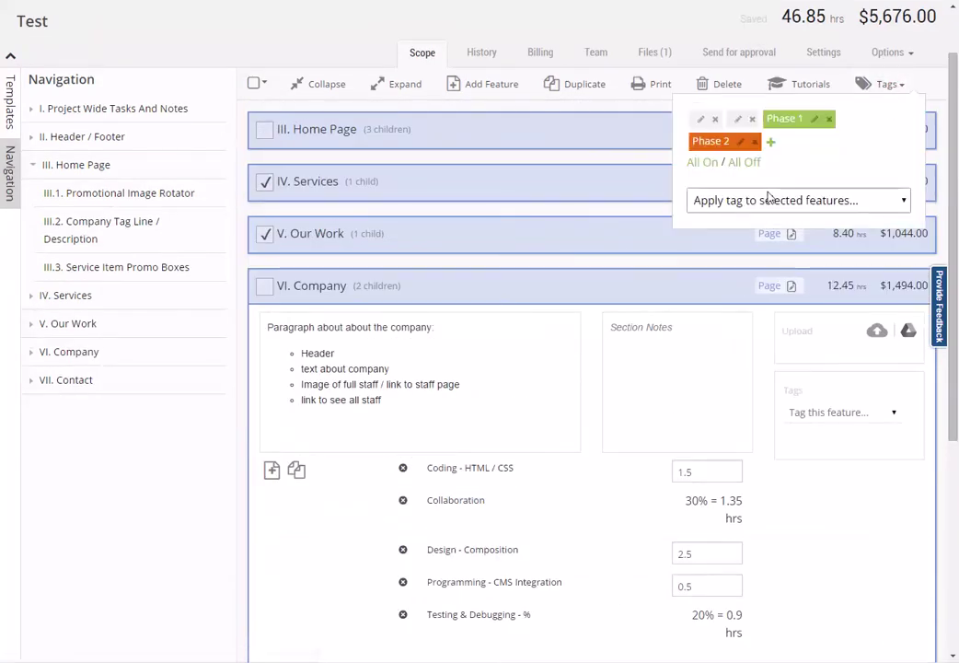
left_click(797, 201)
left_click(746, 283)
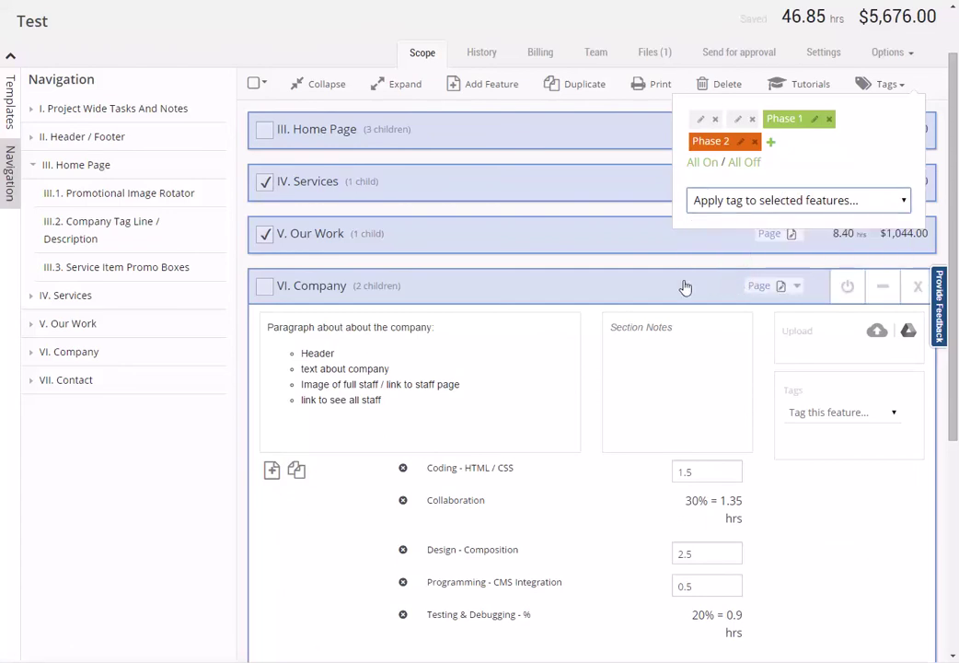
- Switch the Phase 2 tag off and back on, and collapse all features in the scope
left_click(717, 145)
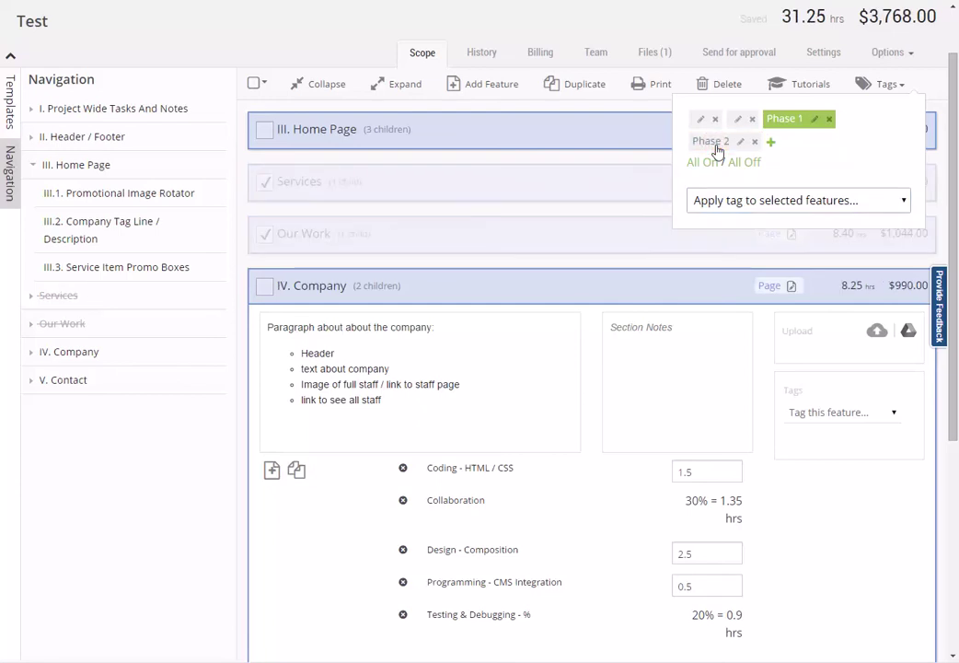
left_click(709, 146)
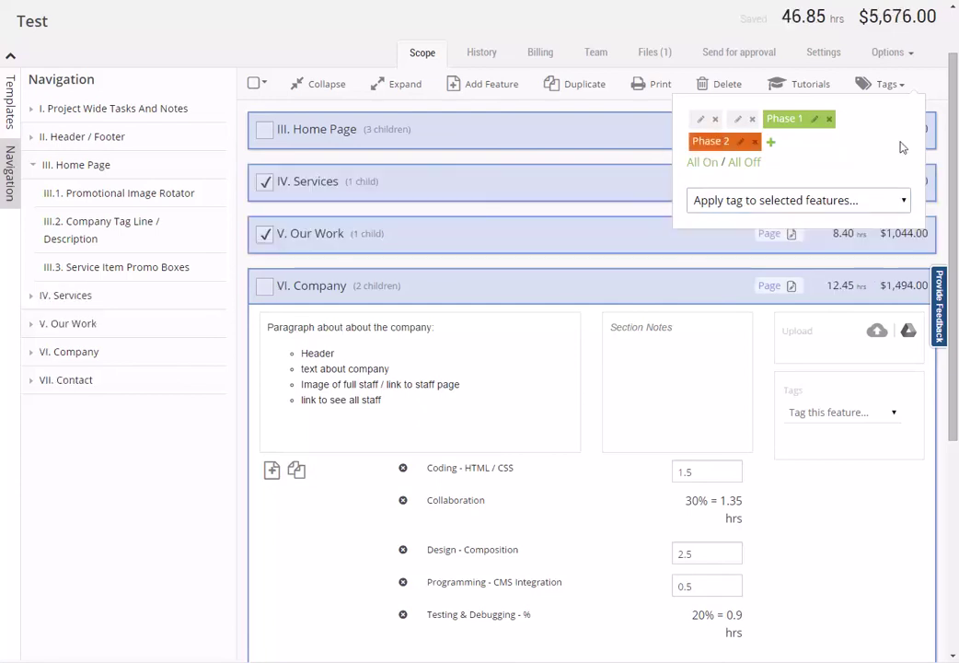
left_click(886, 88)
left_click(308, 85)
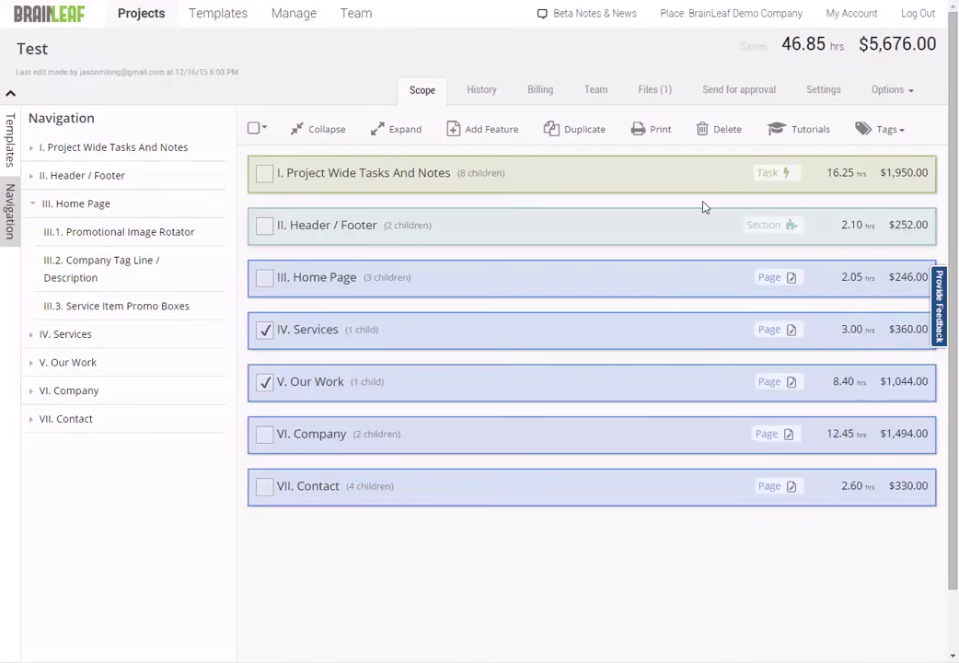
- Compare the project's total hours and cost with the Phase 2 tag on and off, leaving it switched on
left_click_drag(776, 45, 826, 43)
left_click(884, 127)
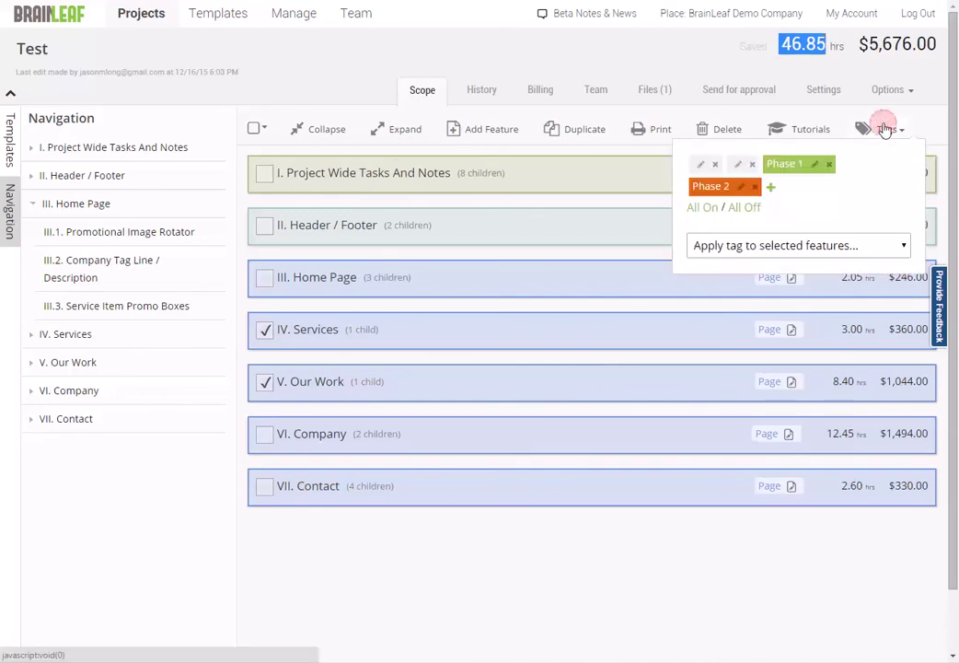
left_click(715, 189)
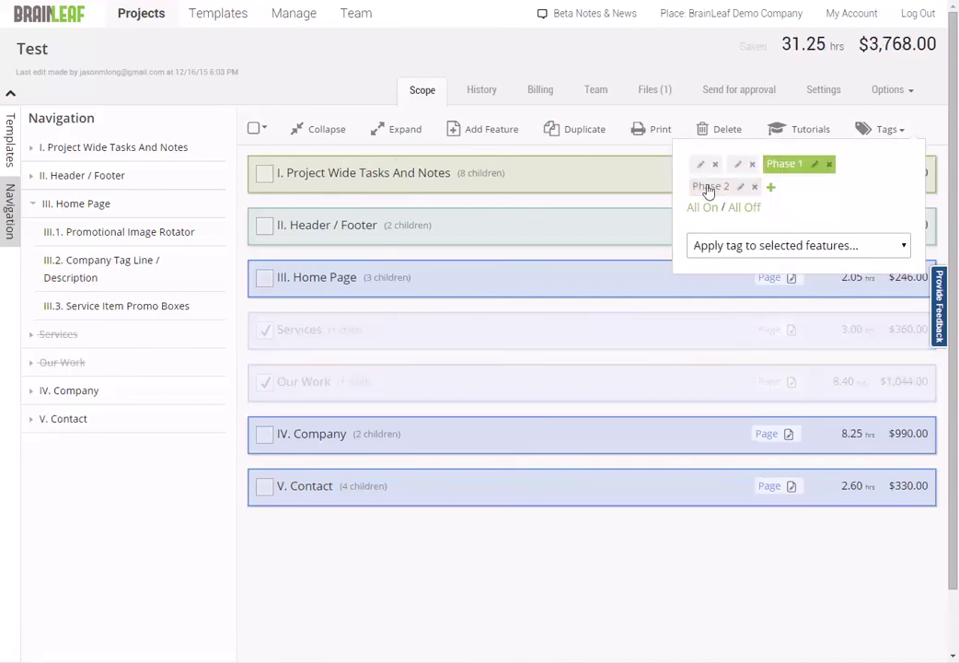
left_click_drag(857, 44, 931, 43)
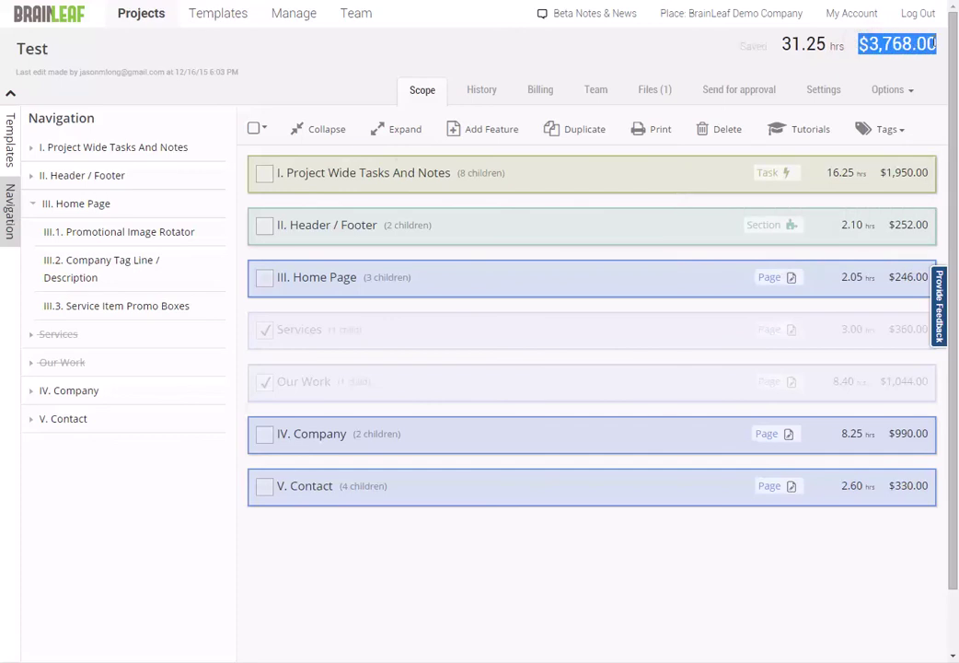
left_click(933, 42)
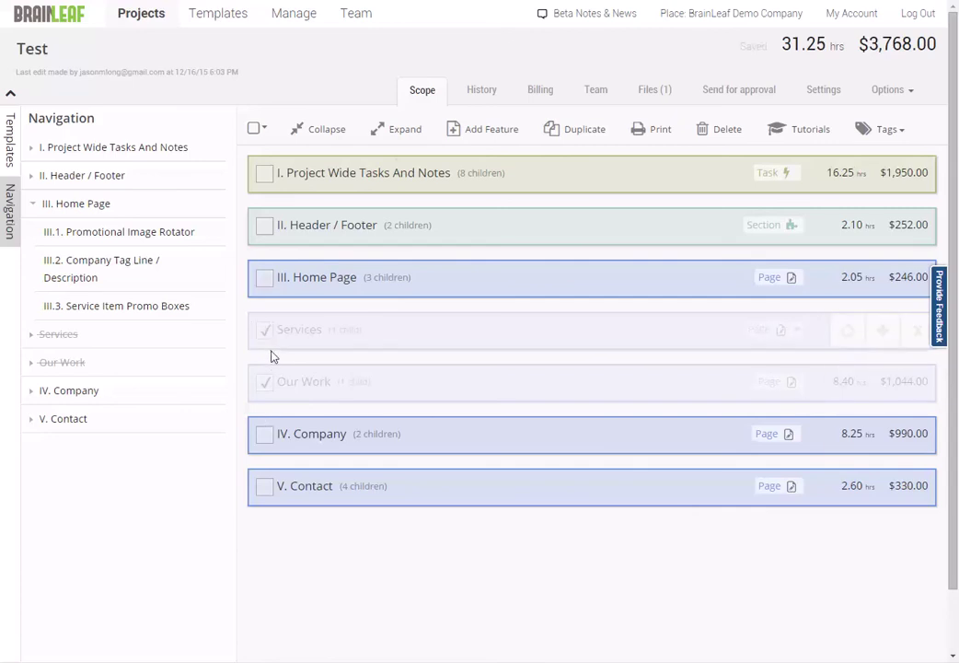
left_click(882, 129)
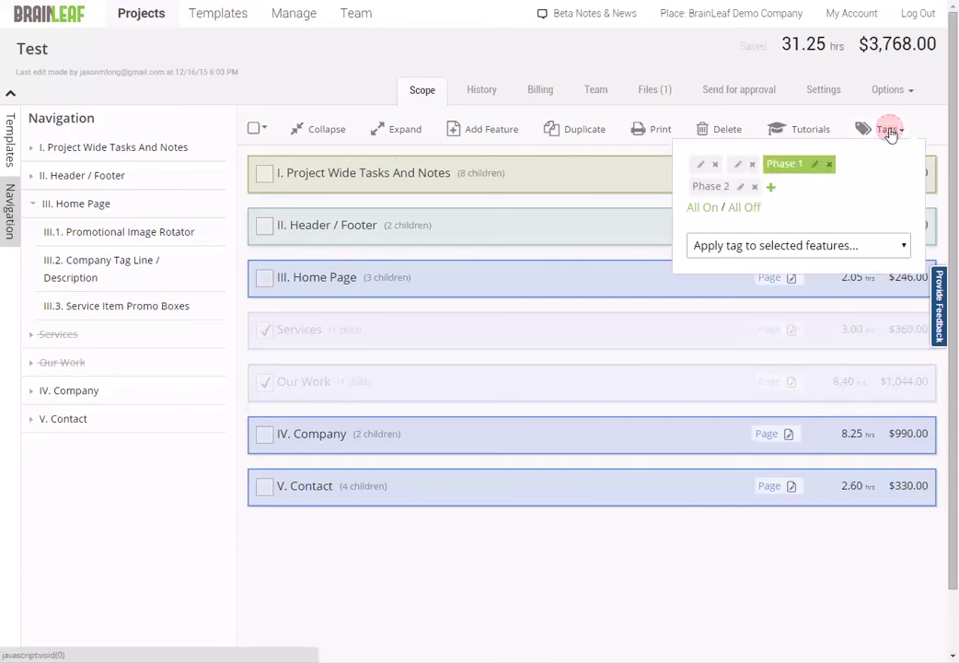
left_click(707, 189)
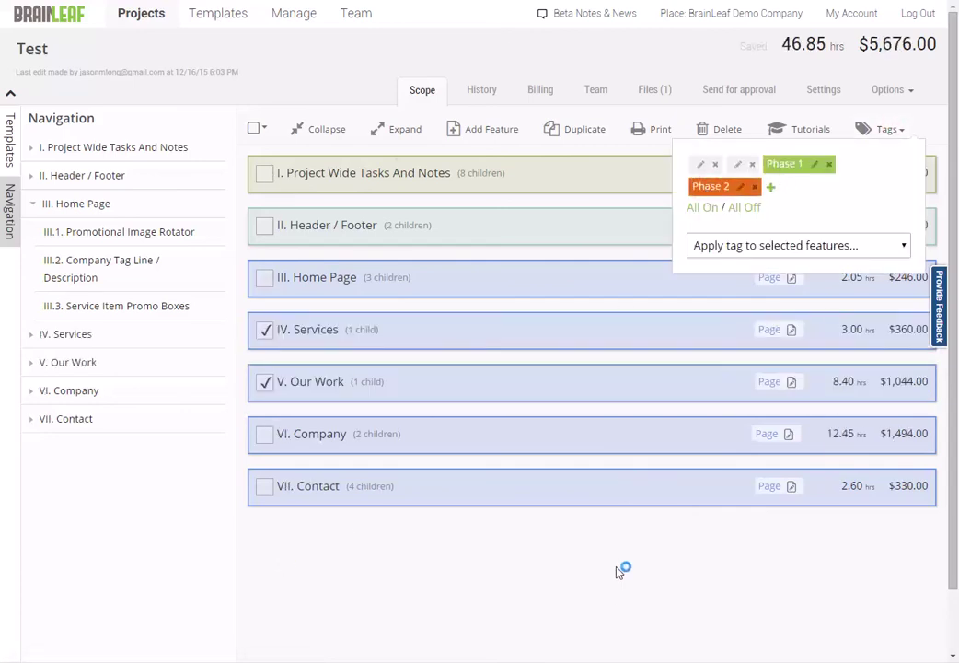
left_click(623, 548)
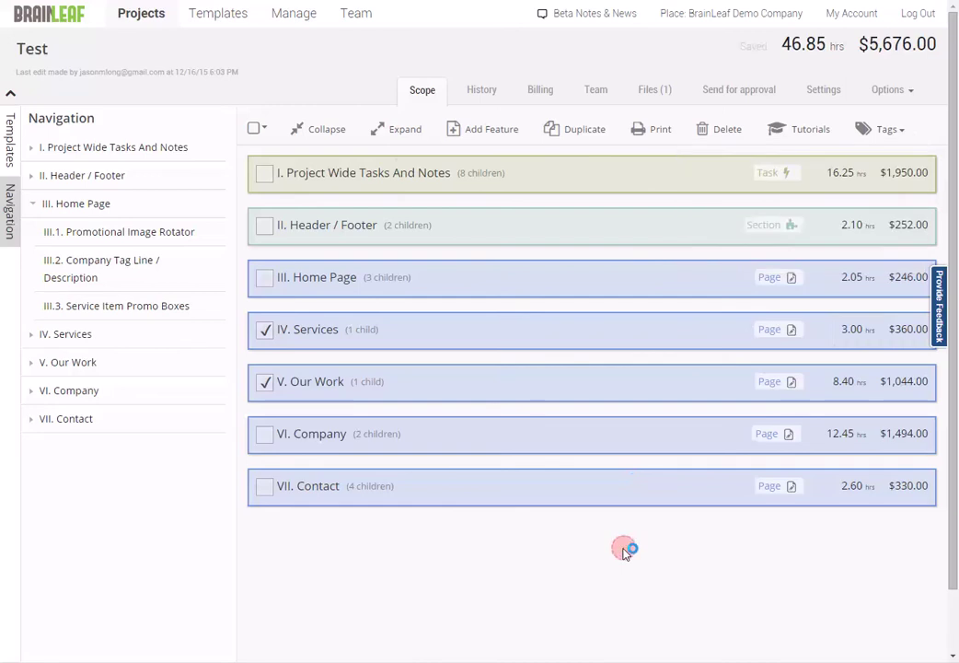
- Preview the scope's PDF export with the summary page included, and close the export without saving files
left_click(657, 131)
left_click(548, 91)
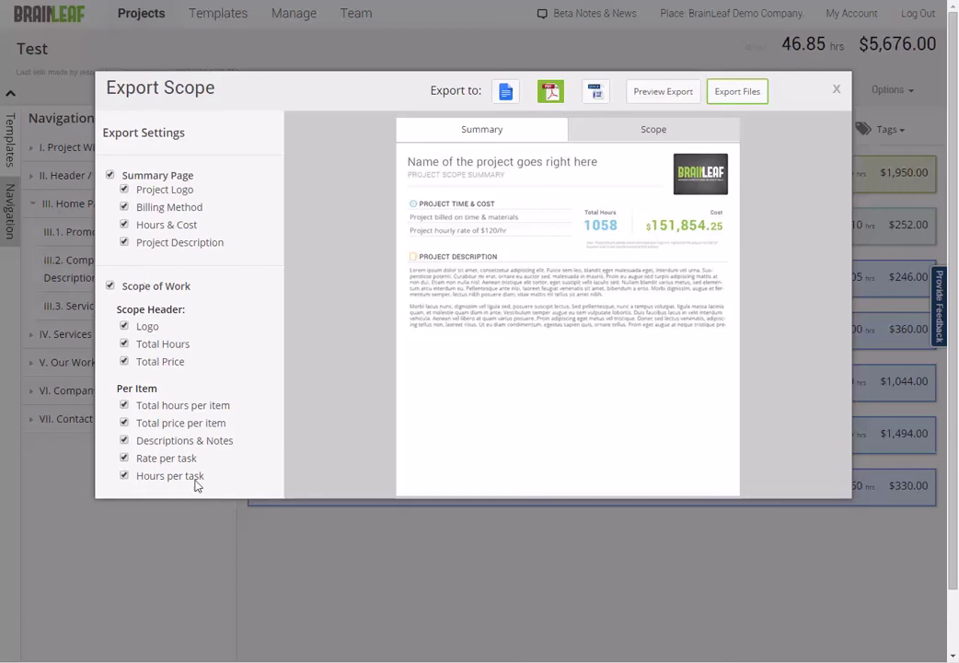
left_click(109, 175)
left_click(109, 175)
left_click(680, 97)
scroll(535, 284, "down", 10)
scroll(534, 297, "down", 15)
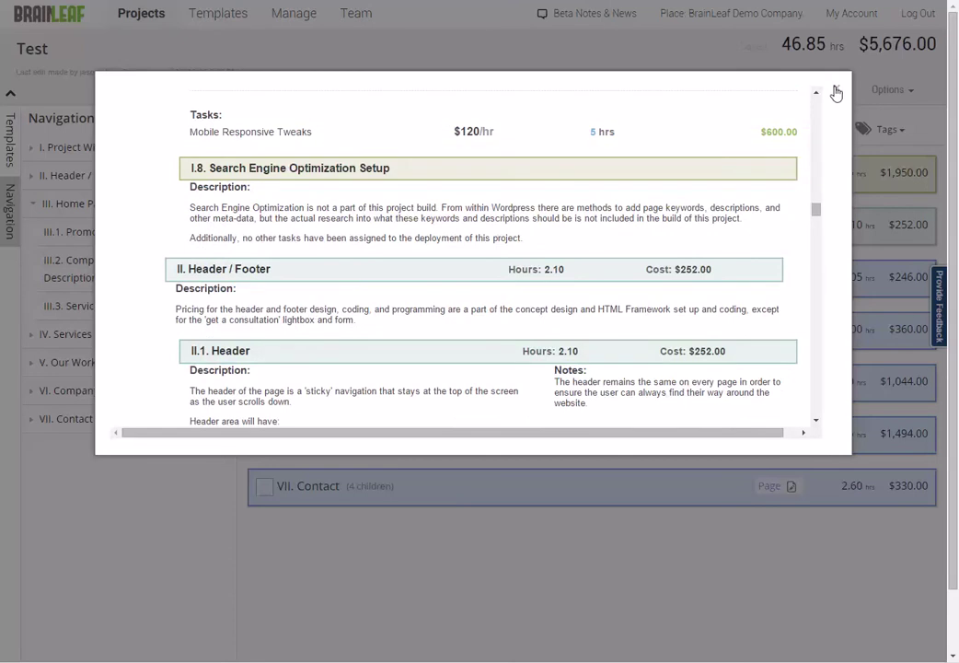
left_click(835, 90)
left_click(837, 90)
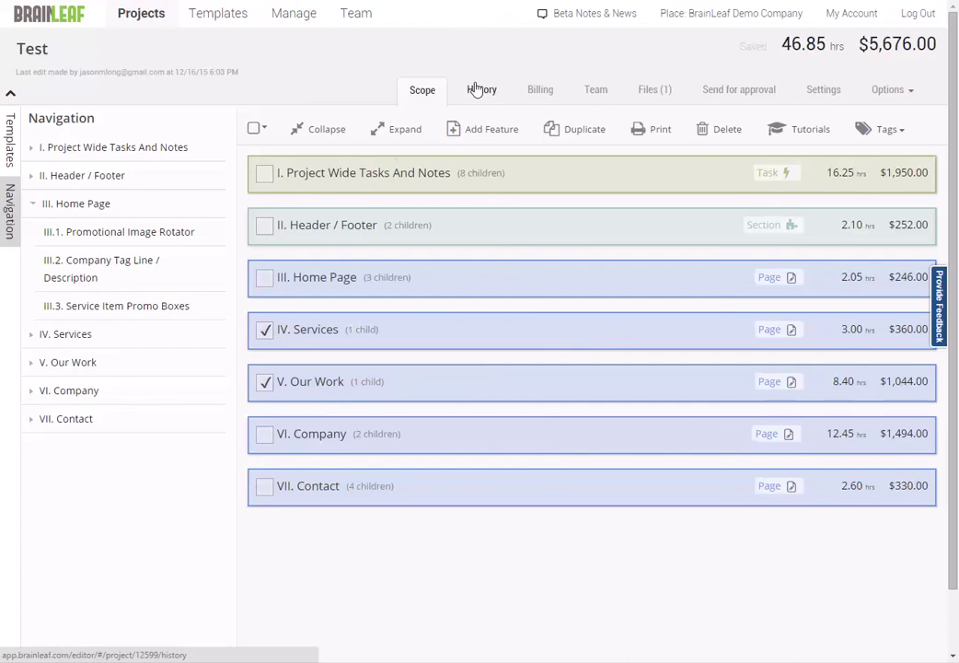
- View the available billing methods in the project's billing settings, keeping Task hourly rate
left_click(548, 92)
left_click(305, 234)
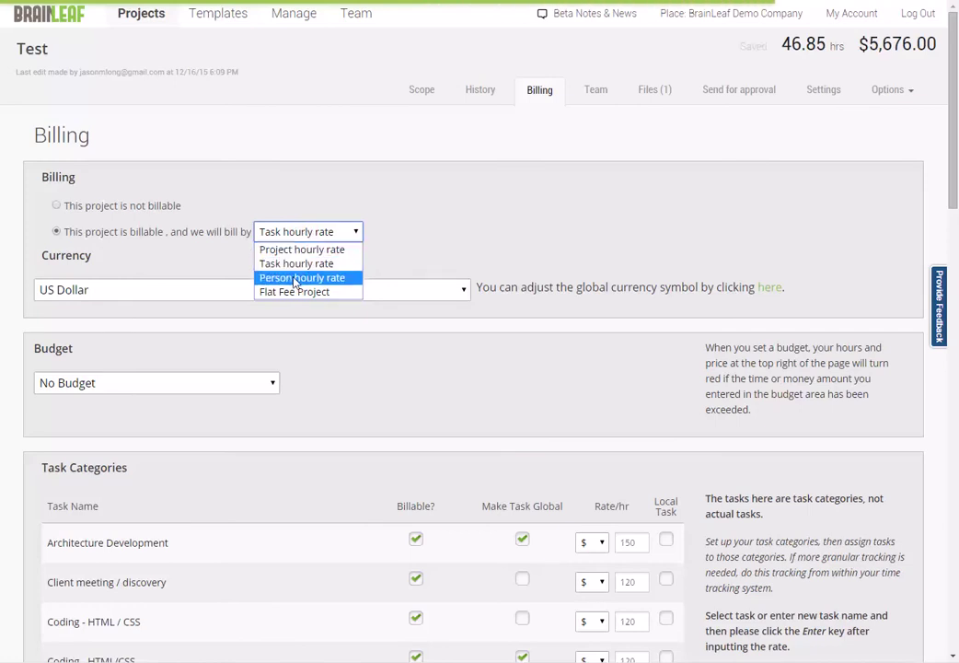
left_click(525, 250)
- Examine the task category rates, the task breakdown by percentage of project and the expense summary
scroll(524, 251, "down", 4)
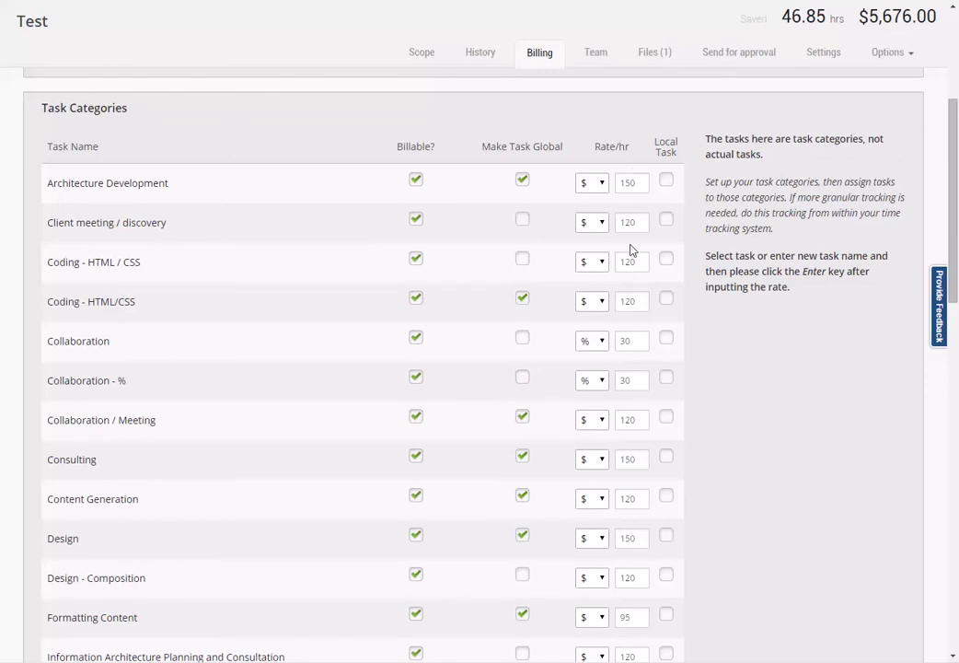
scroll(285, 382, "down", 5)
left_click(155, 551)
scroll(413, 522, "down", 5)
scroll(513, 323, "down", 2)
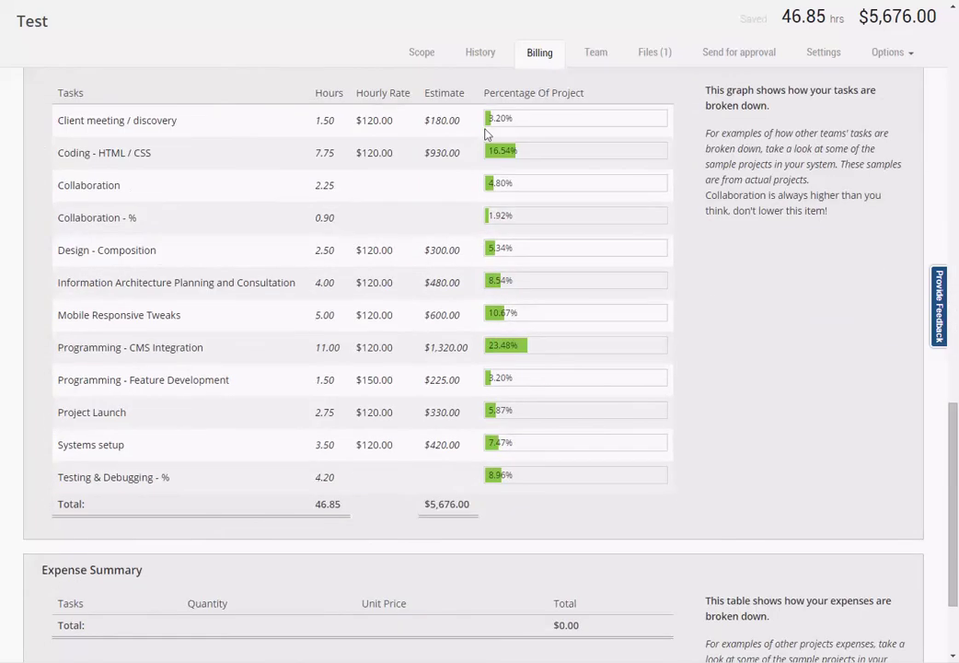
scroll(525, 473, "down", 2)
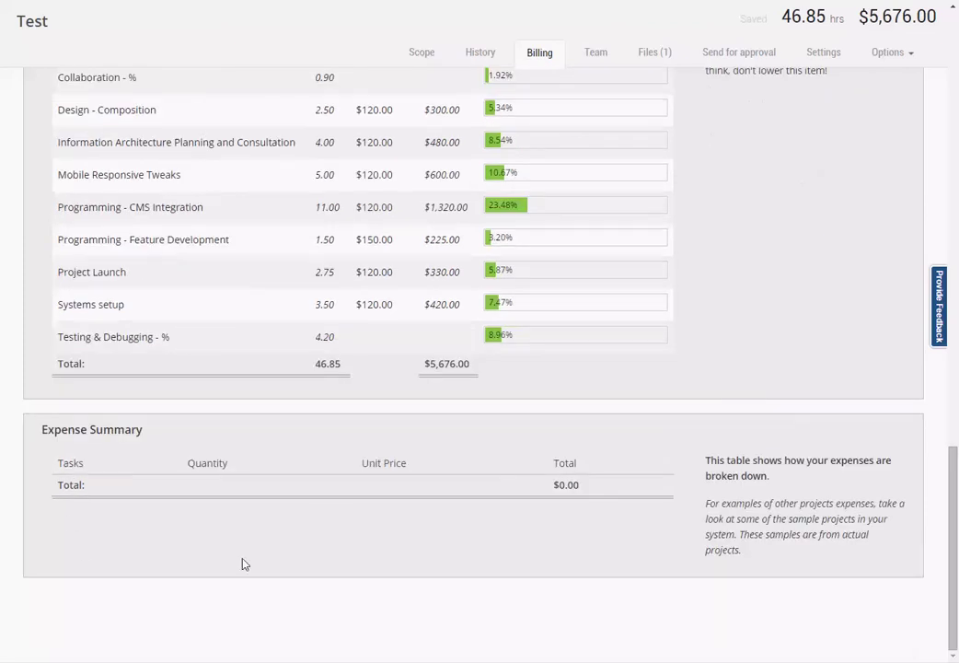
scroll(594, 406, "up", 20)
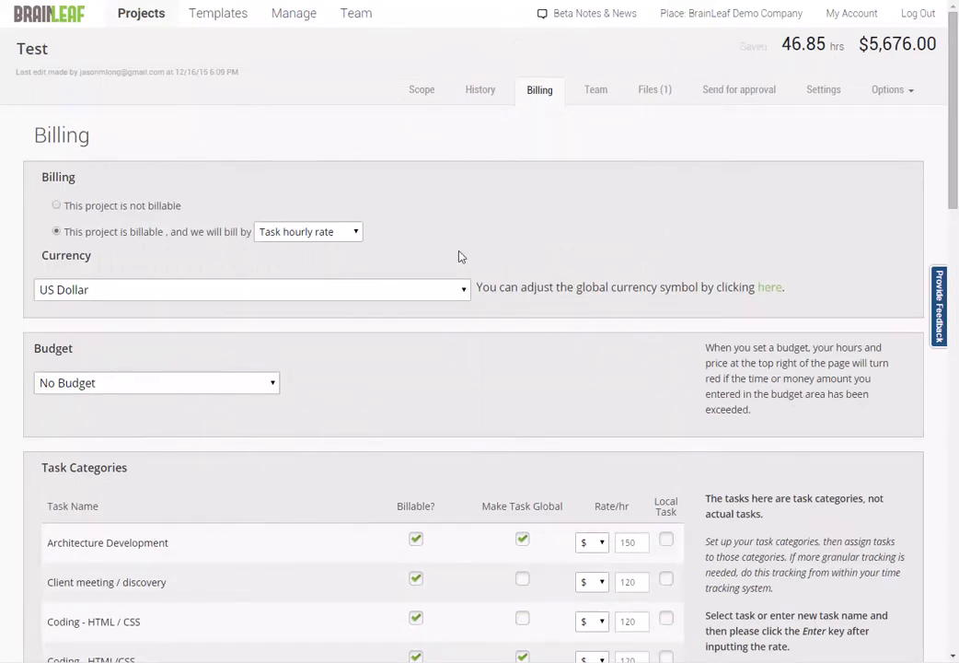
- Bill the project by Project hourly rate at a rate of 120 and check the resulting project total
left_click(348, 230)
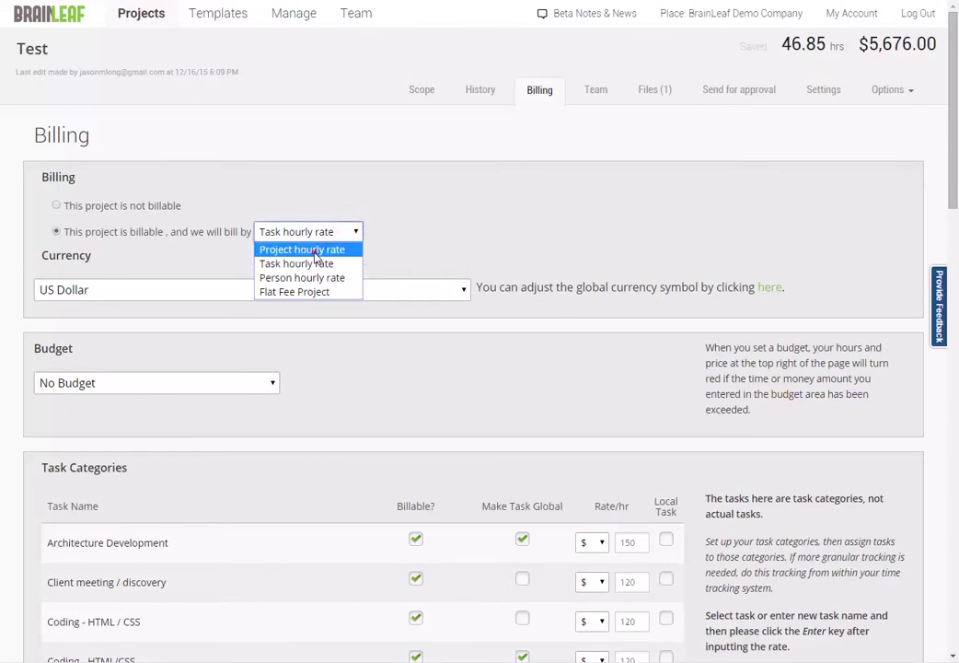
left_click(316, 252)
left_click(428, 229)
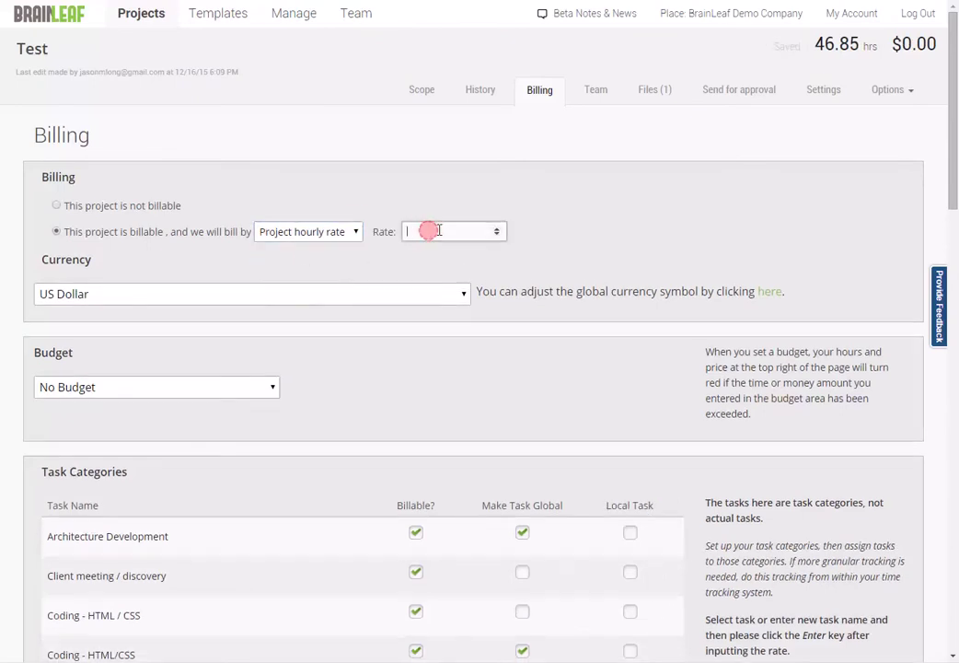
left_click(557, 229)
left_click(449, 234)
left_click_drag(856, 44, 944, 47)
left_click(823, 47)
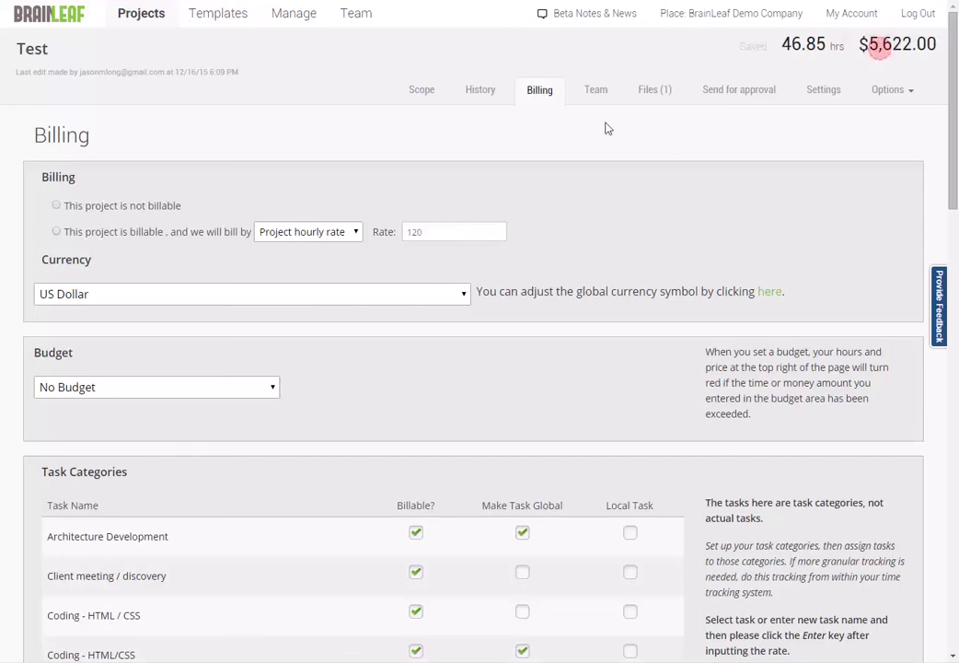
- Try billing as a Flat Fee Project of 10000, check the total, and return the billing method to Task hourly rate
left_click(331, 232)
left_click(320, 293)
left_click(440, 229)
type("10000")
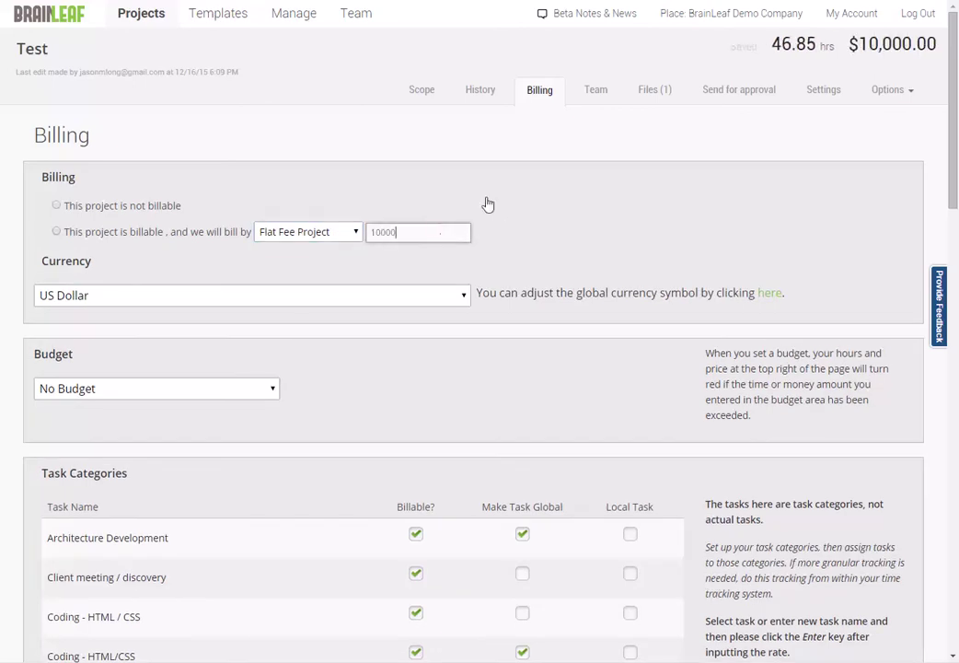
double_click(917, 46)
left_click(918, 46)
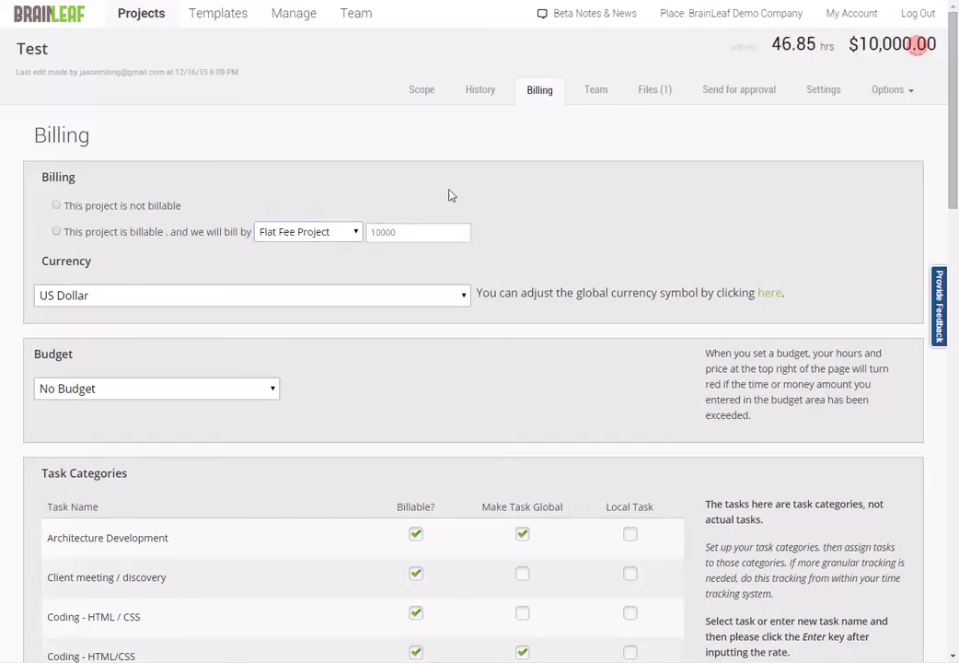
left_click(313, 239)
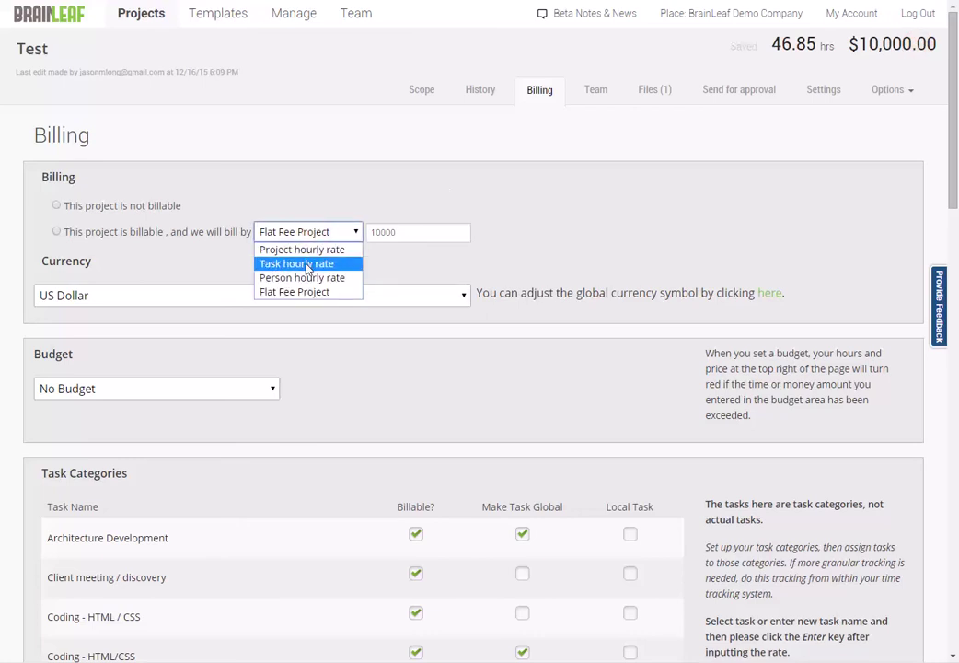
left_click(308, 265)
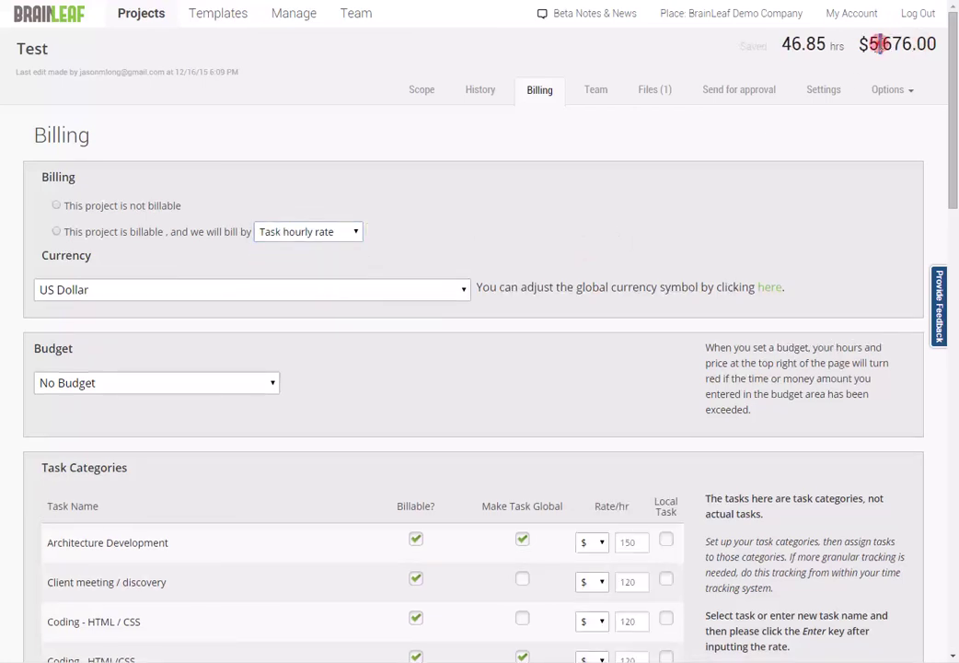
- Look over the project's team page, its work type, client and description settings, and the available project options
left_click(599, 94)
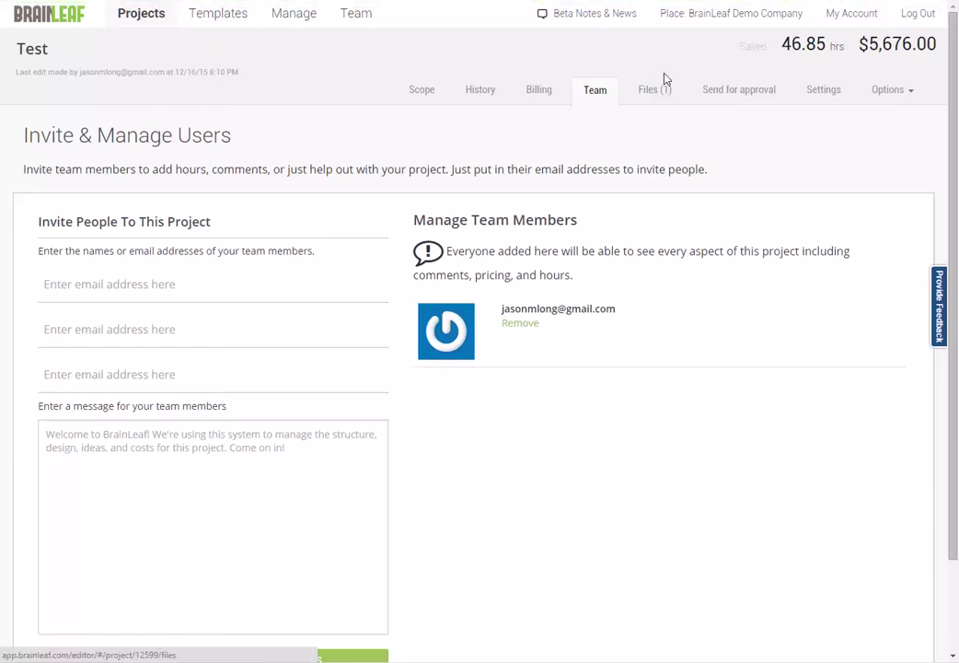
left_click(820, 91)
left_click(181, 258)
left_click(182, 261)
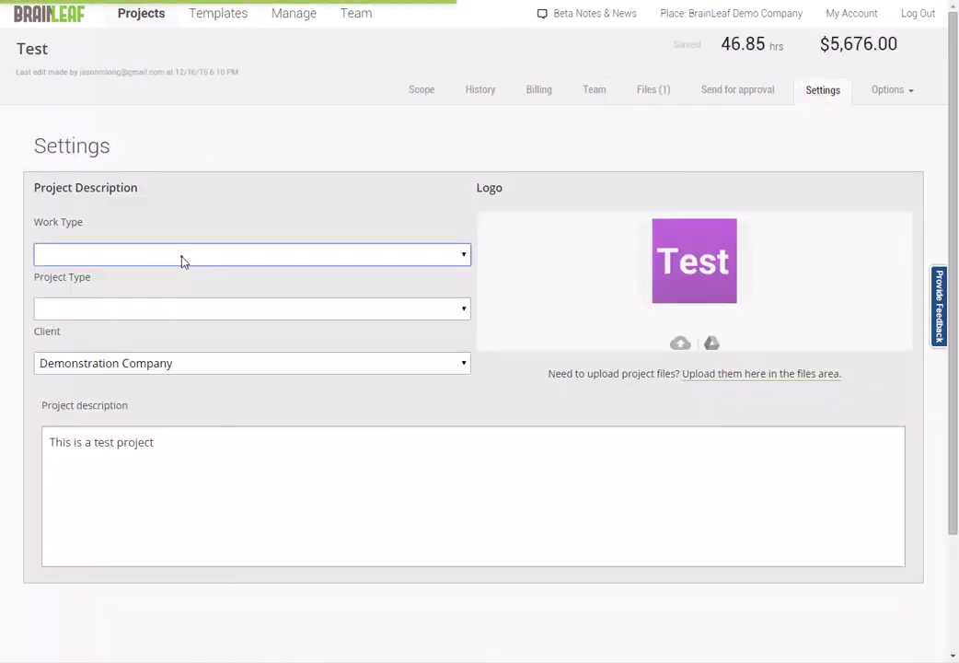
left_click(221, 366)
left_click(221, 366)
left_click(392, 507)
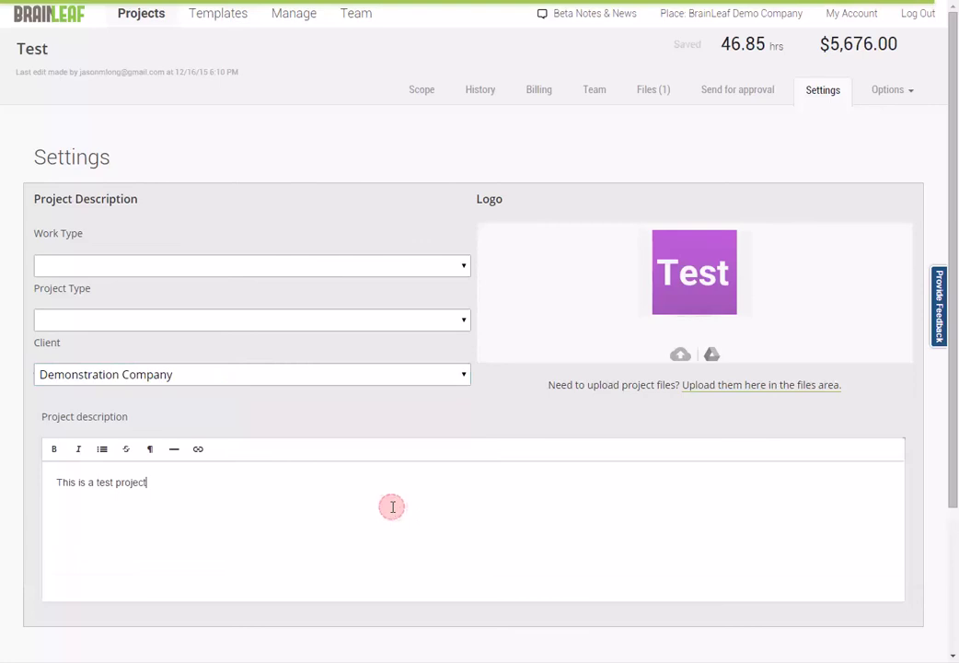
left_click(829, 137)
left_click(884, 92)
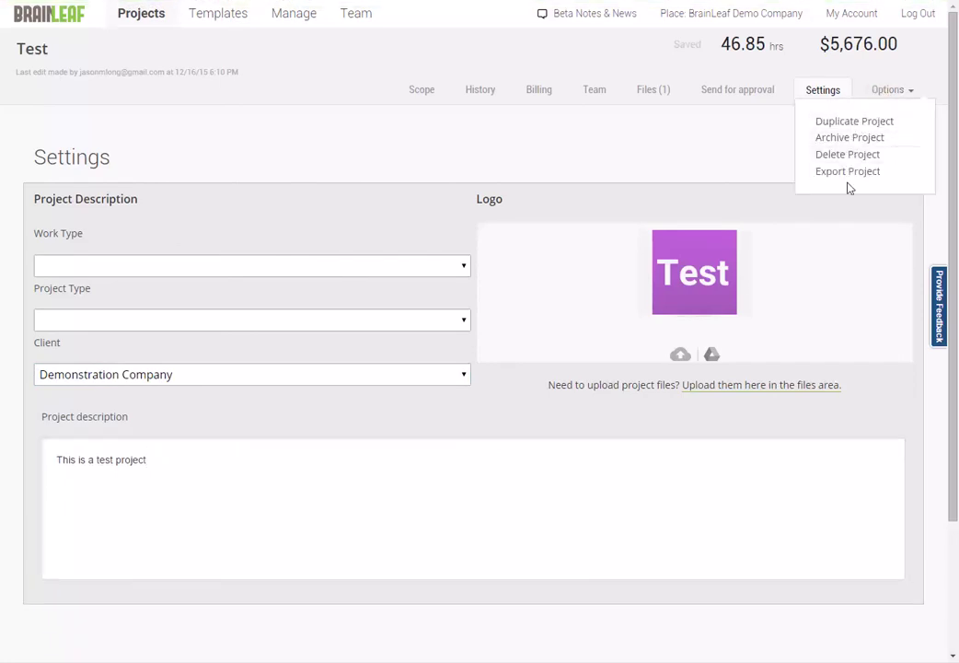
left_click(649, 126)
- Start sending the project for approval, choosing the Demonstration Company contact as recipient, and proceed to contract selection
left_click(735, 92)
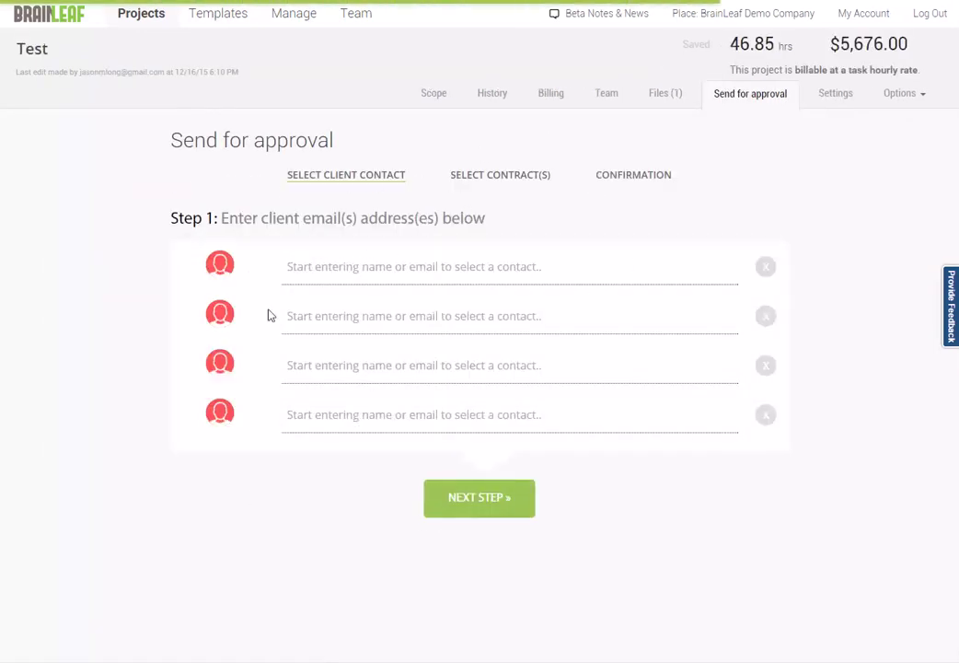
left_click(337, 267)
type("j")
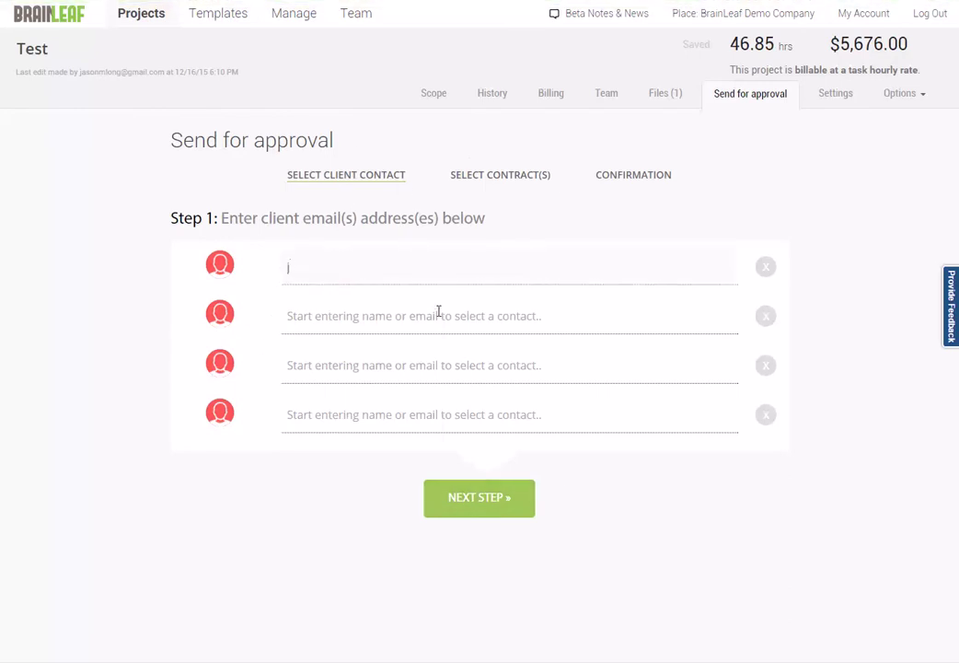
type("as")
left_click(441, 316)
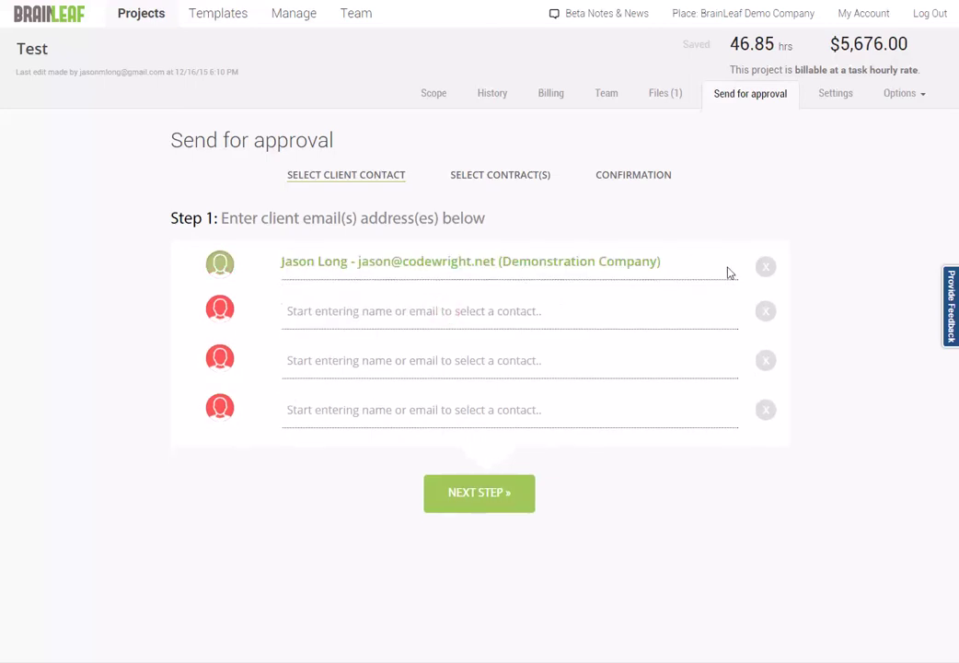
left_click(480, 491)
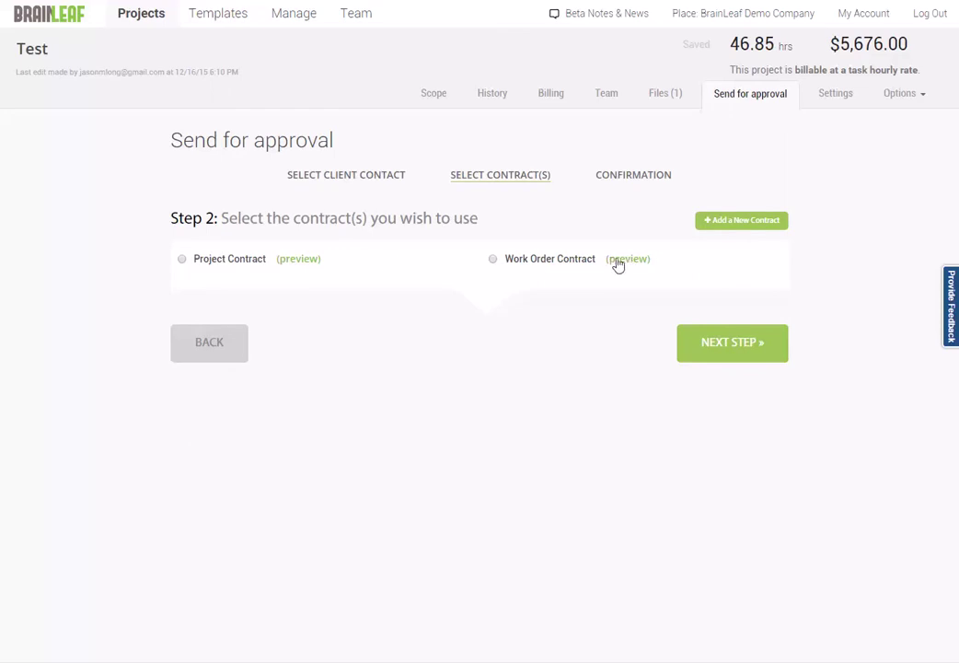
- Preview the Project Contract, examining its filled-in client name, address, total price and scope link, and close the preview
left_click(295, 259)
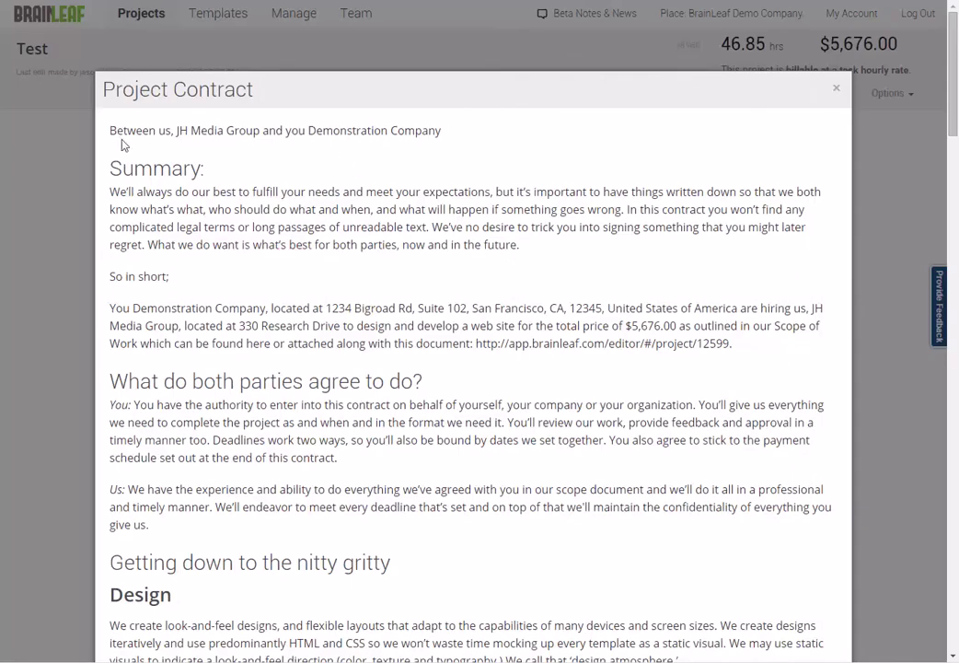
left_click_drag(309, 130, 447, 129)
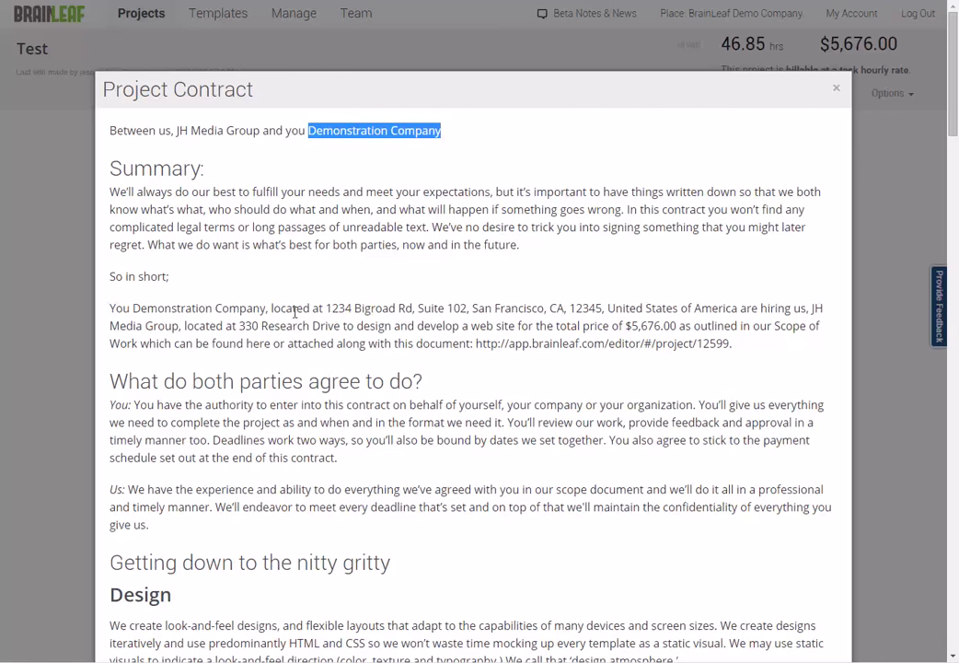
left_click_drag(329, 306, 609, 306)
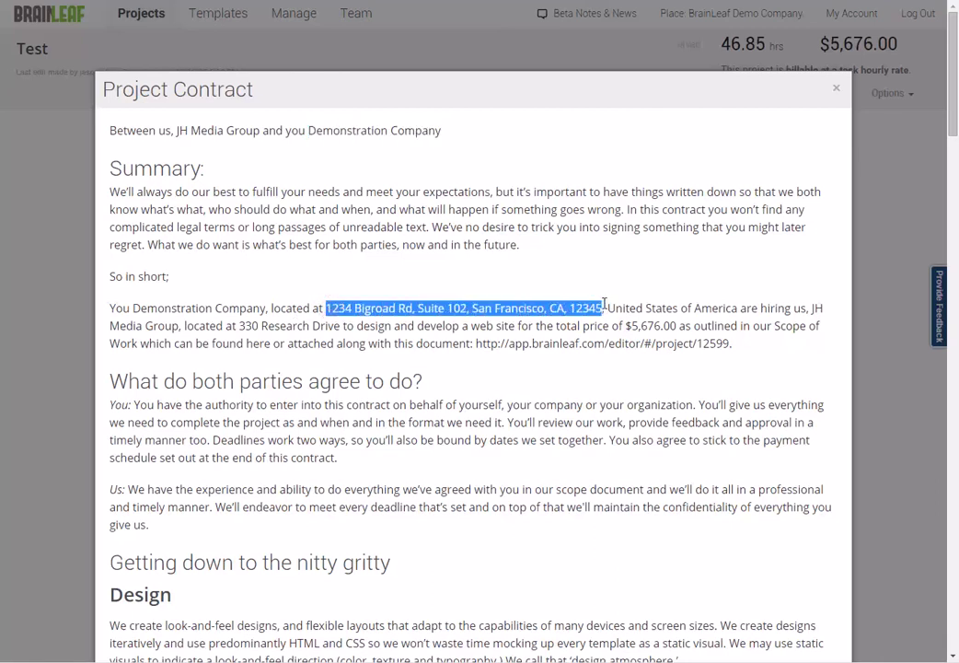
left_click_drag(689, 328, 626, 326)
left_click(627, 327)
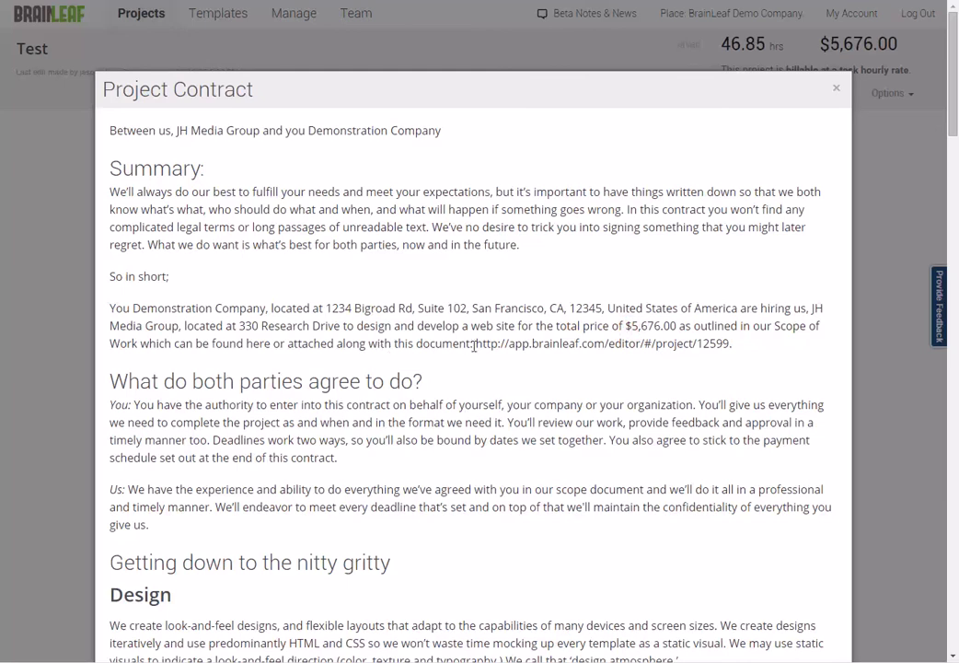
left_click_drag(471, 343, 809, 347)
left_click(811, 349)
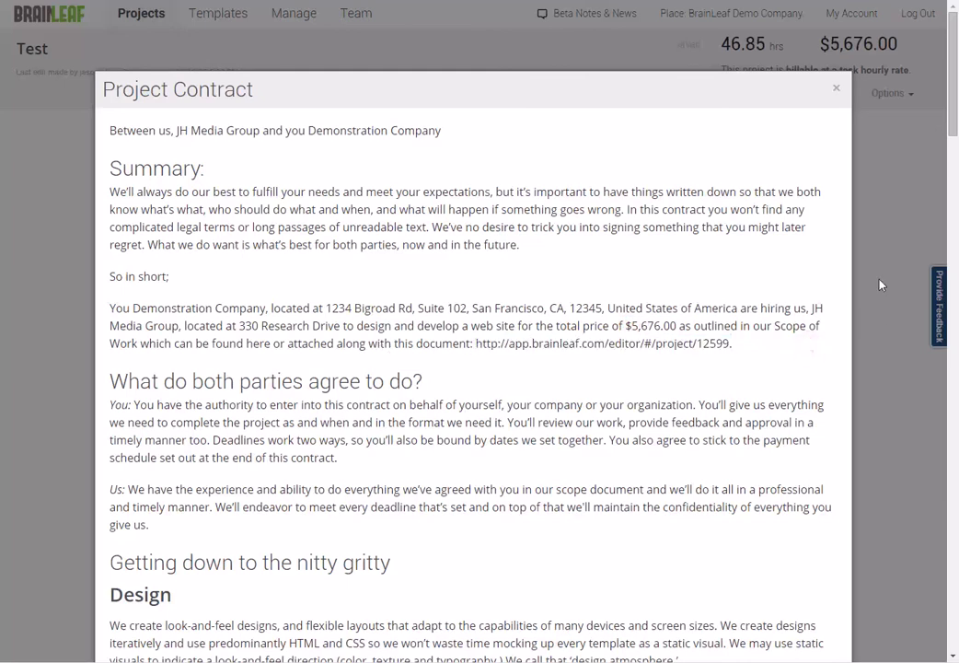
left_click(834, 89)
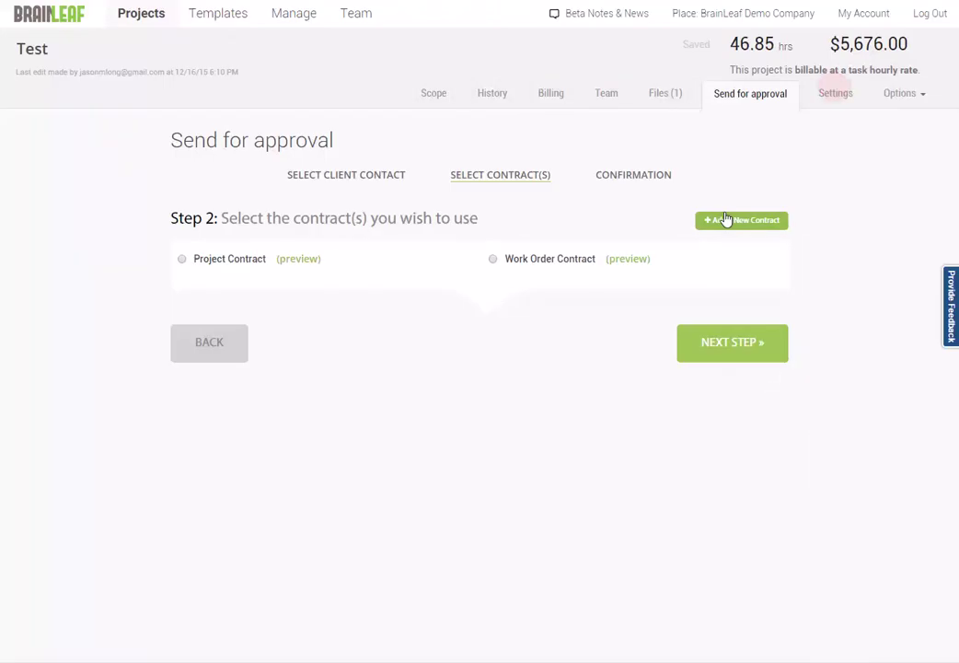
- Select the Project Contract for the approval, leave the message empty, and preview the approval page
left_click(184, 259)
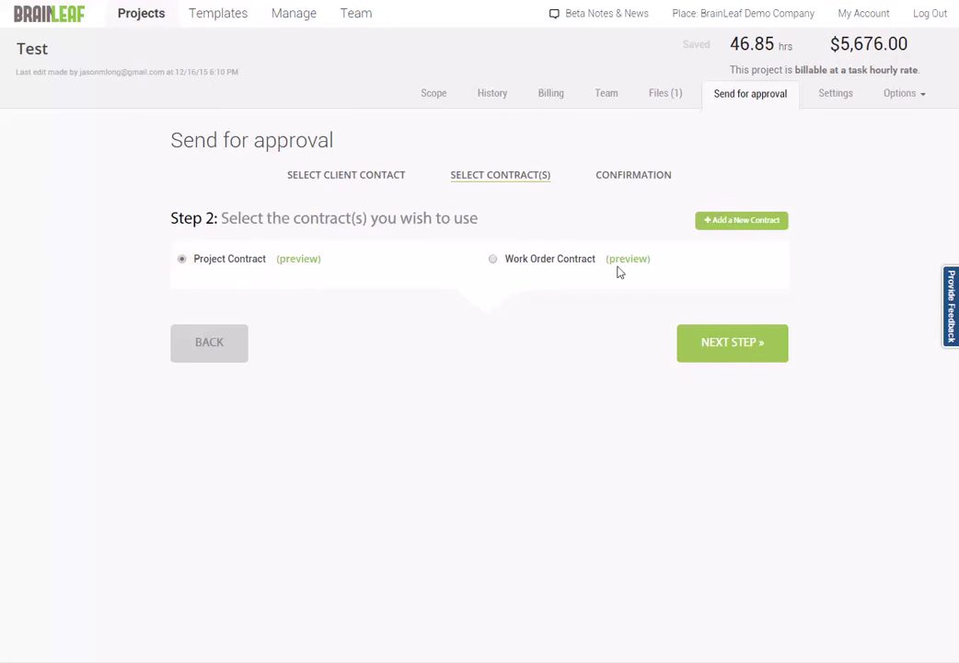
left_click(734, 347)
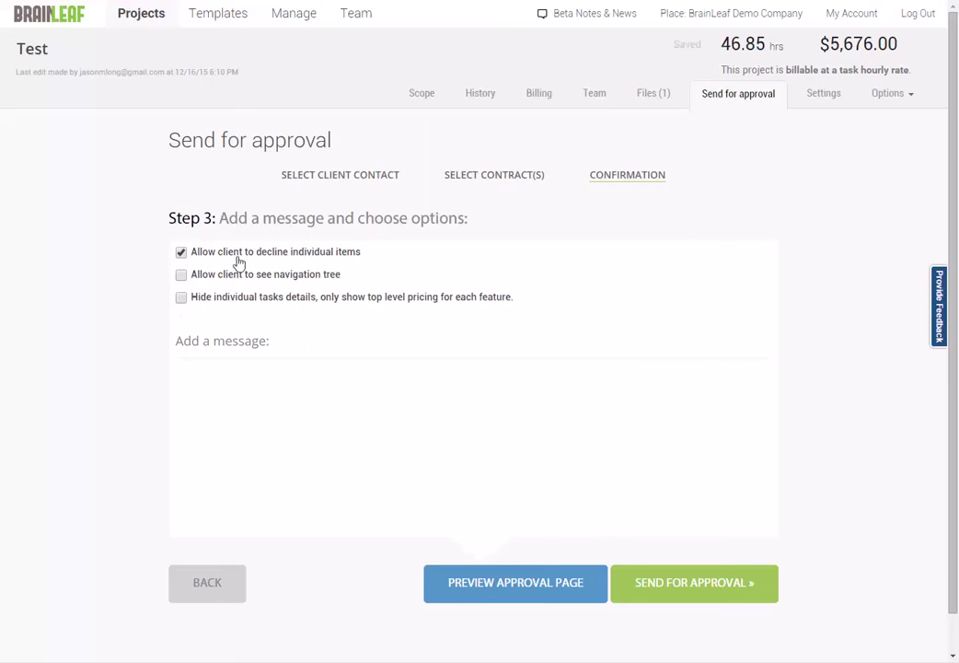
left_click(499, 415)
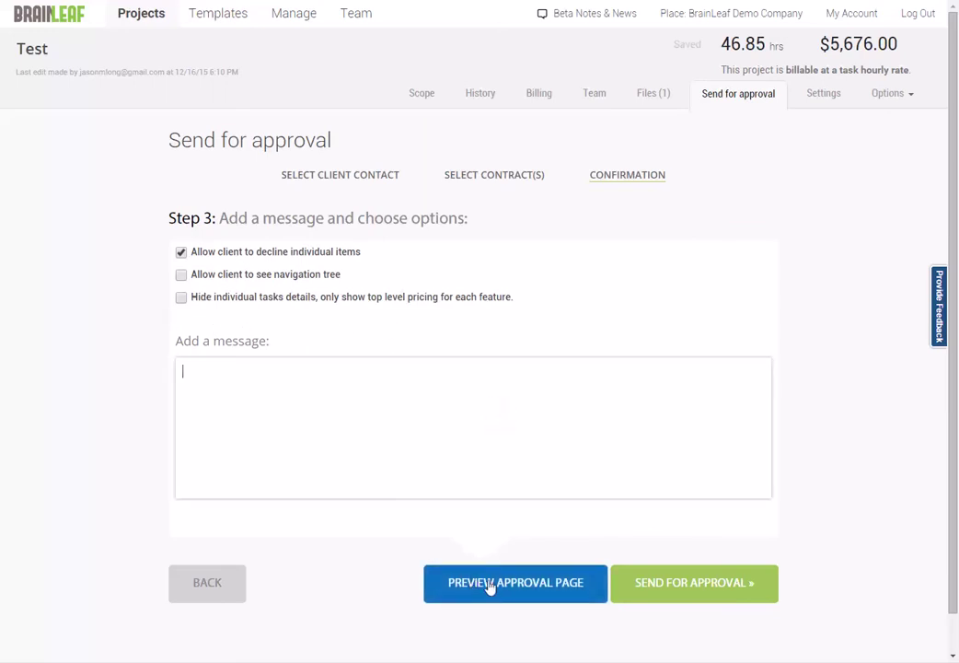
left_click(489, 583)
left_click(505, 165)
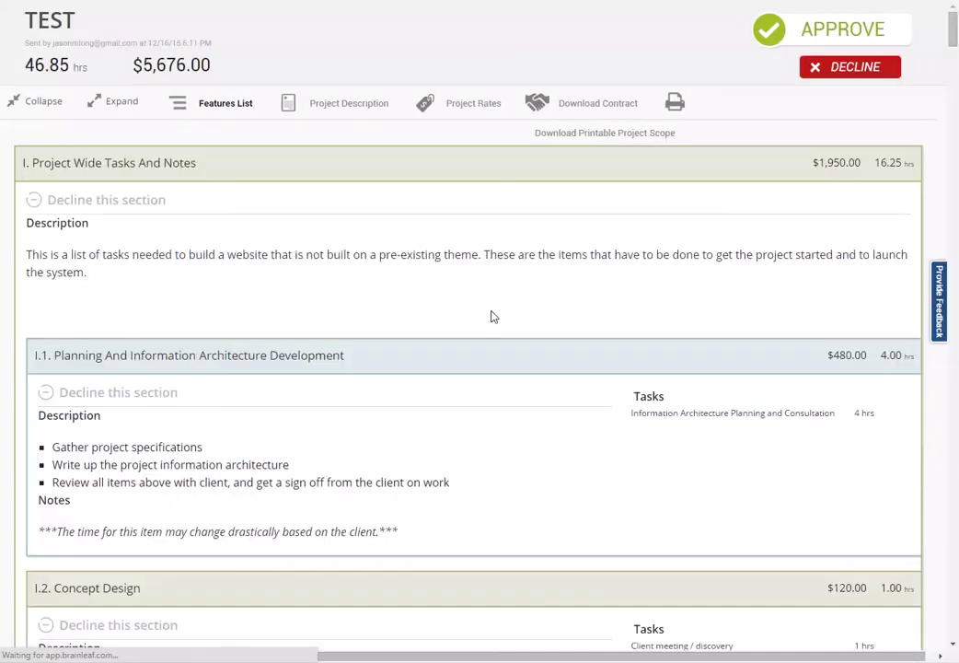
- Decline and reinstate the WP Super Cache section on the approval page, and collapse and re-expand the features list
scroll(488, 334, "down", 15)
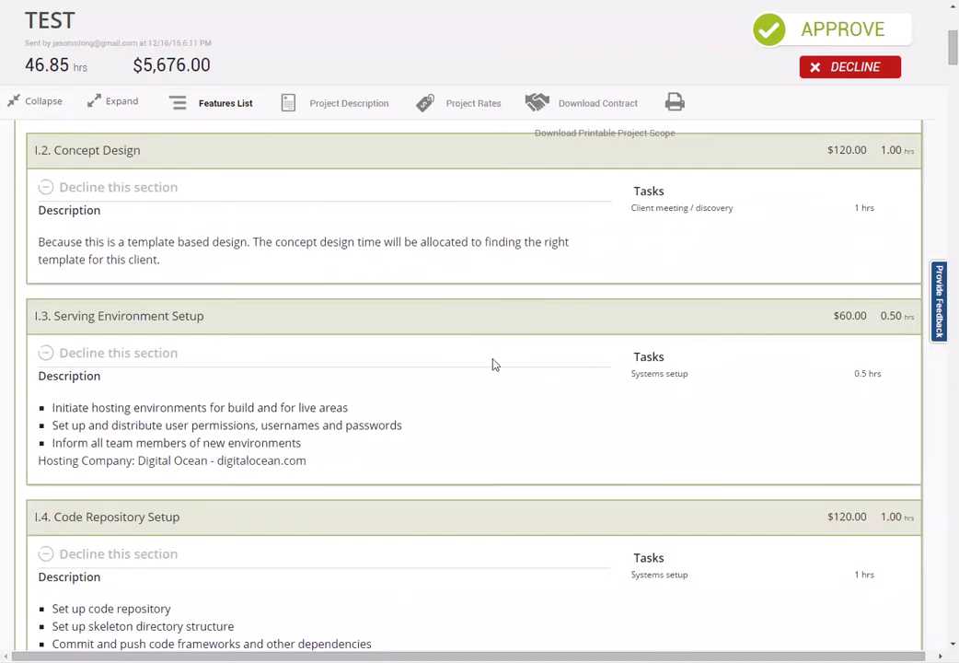
scroll(592, 441, "down", 20)
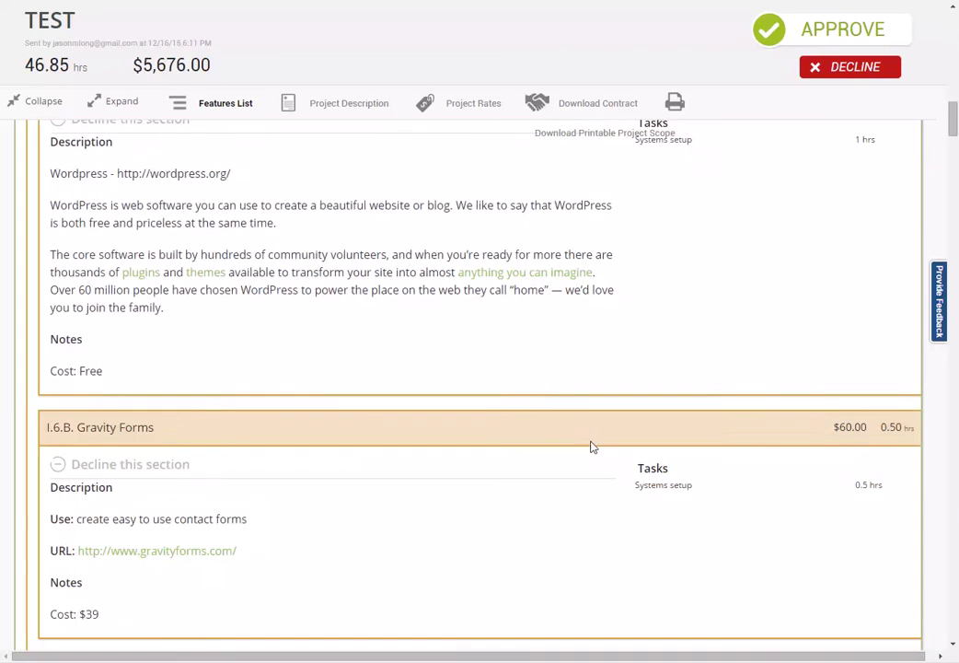
scroll(368, 414, "up", 5)
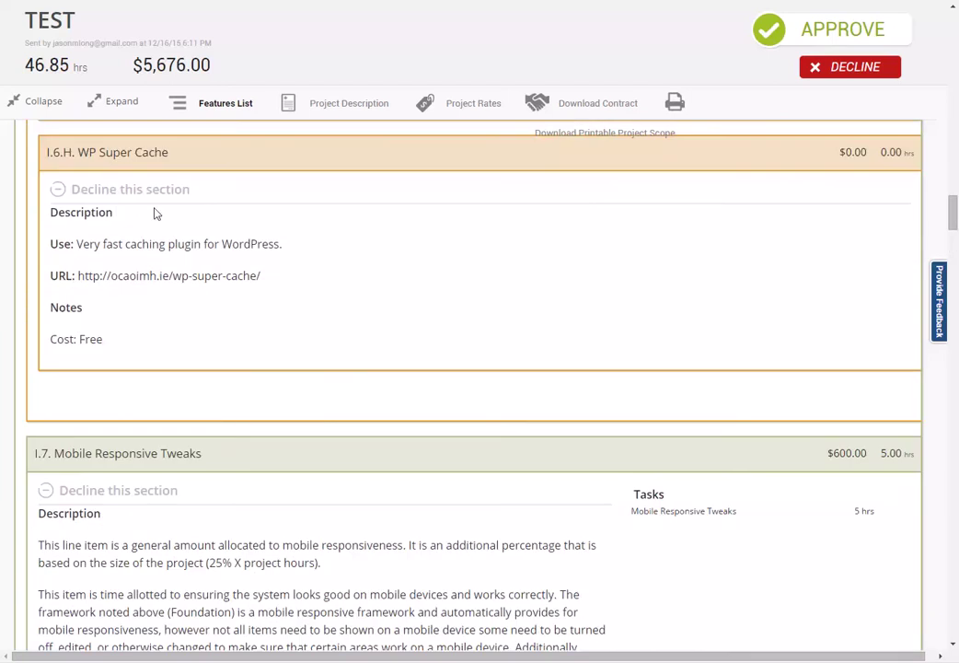
left_click(152, 193)
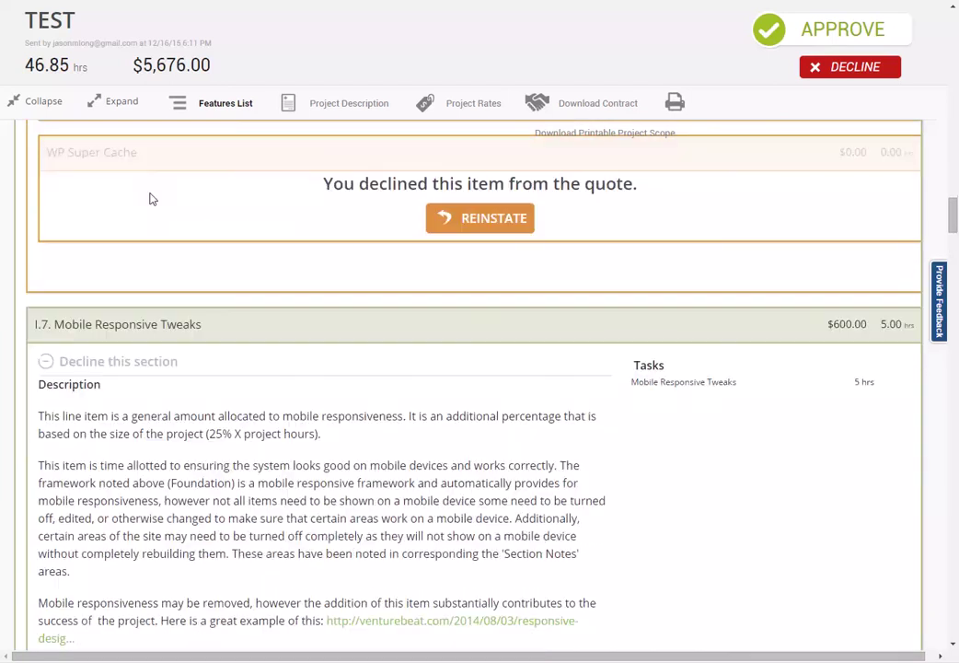
left_click(482, 218)
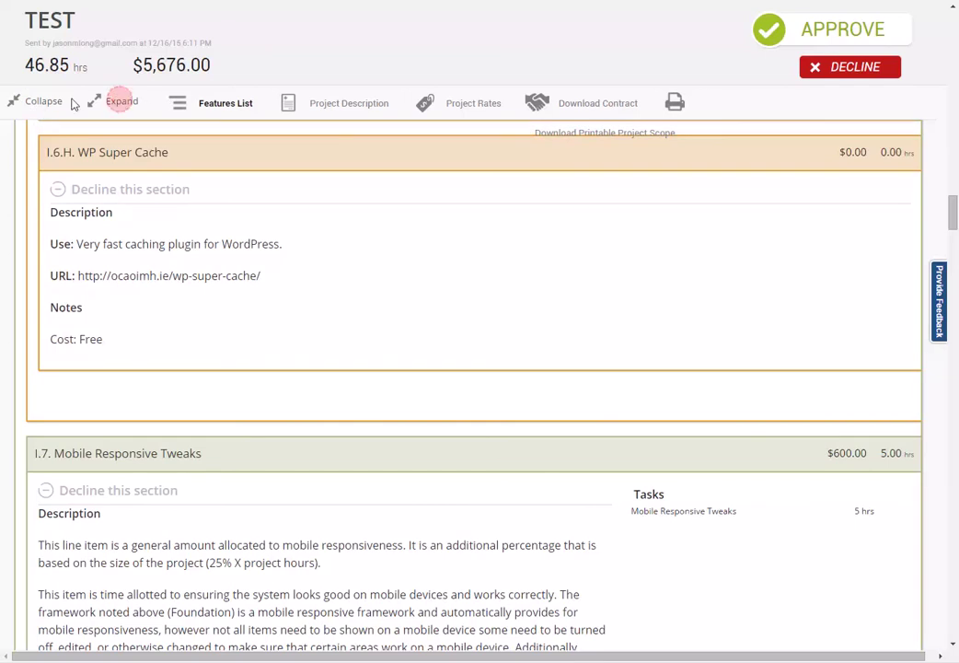
left_click(28, 101)
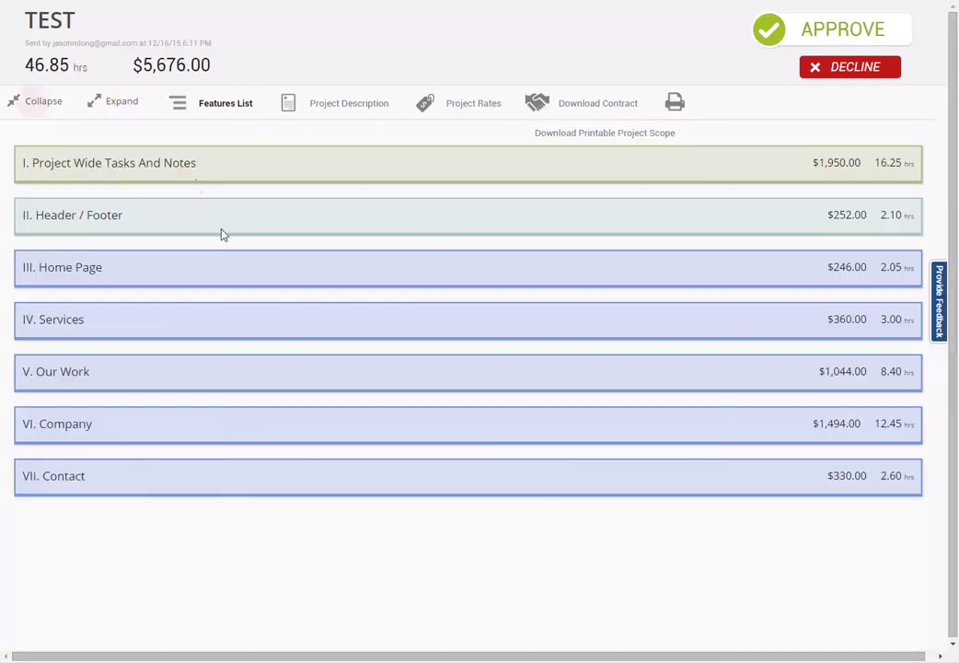
left_click(121, 103)
- Open the Approve Work form, review its approval notice, tick the digital signature agreement, and close the form without approving
left_click(836, 31)
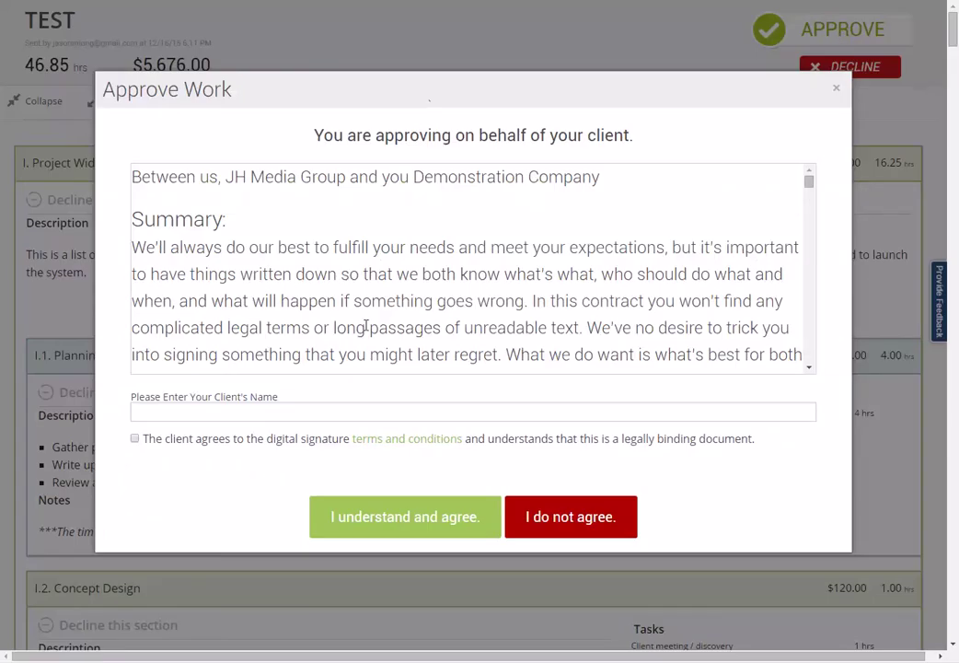
left_click_drag(310, 135, 688, 129)
left_click(657, 139)
left_click_drag(313, 135, 691, 137)
left_click(692, 138)
left_click_drag(313, 135, 656, 132)
left_click(627, 136)
left_click(251, 412)
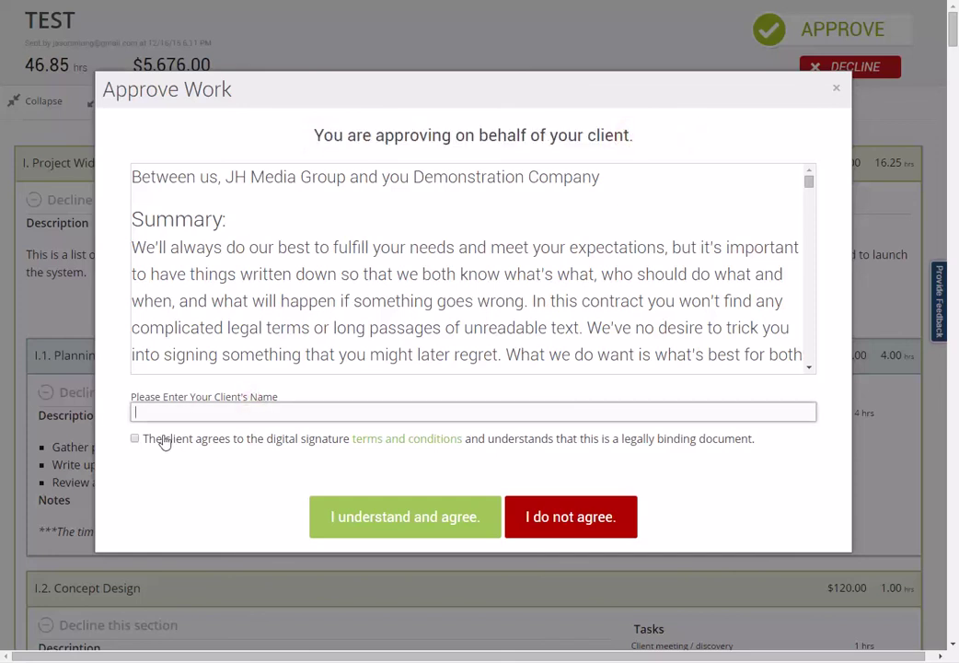
left_click(135, 440)
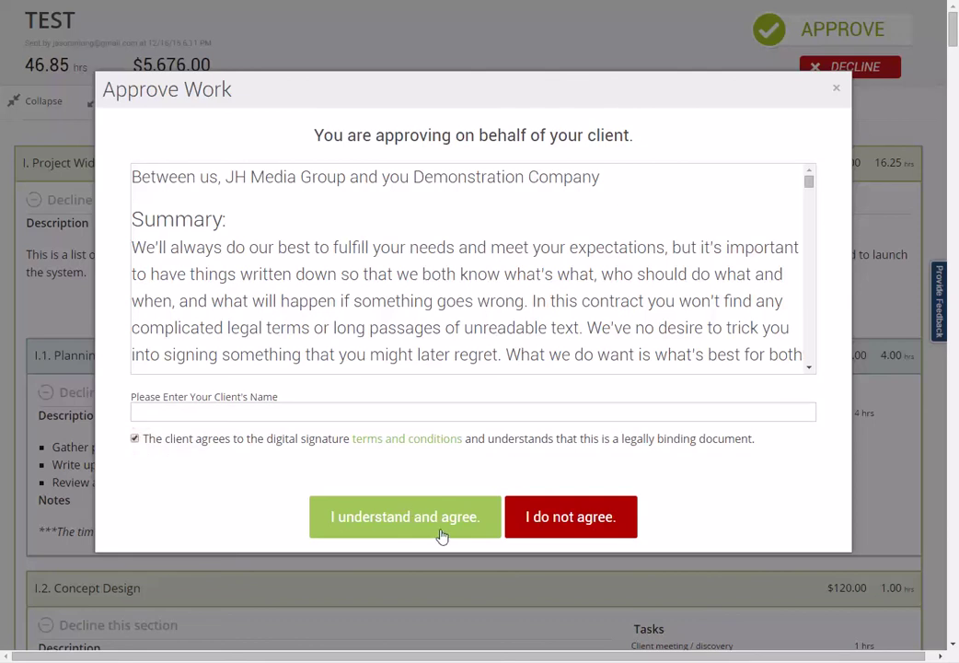
left_click(836, 89)
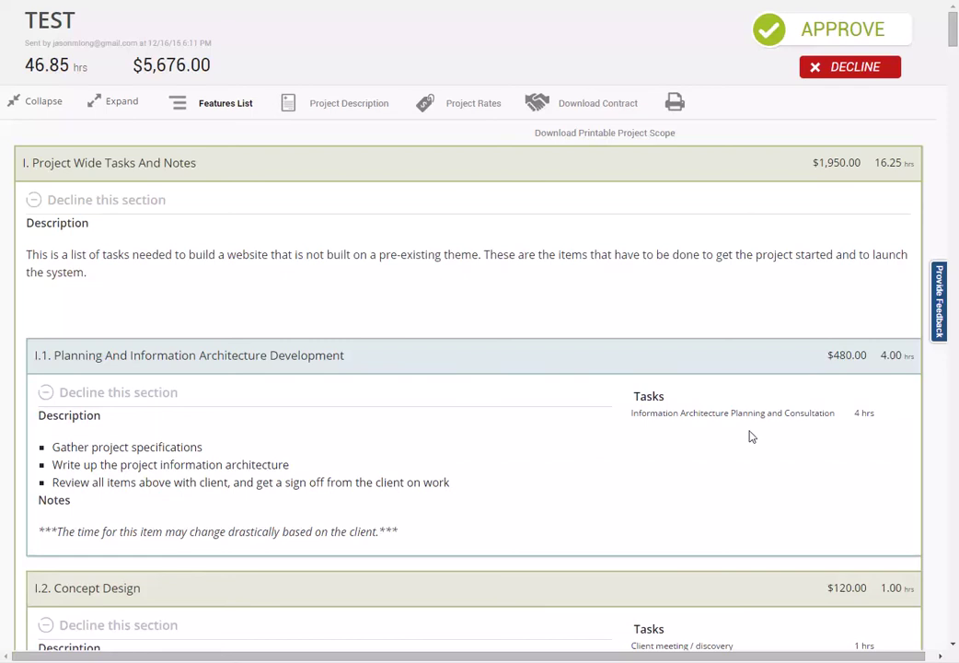
- Look through the feature sections on the approval page preview, return to the Test project and dismiss the preview notice
scroll(539, 402, "down", 20)
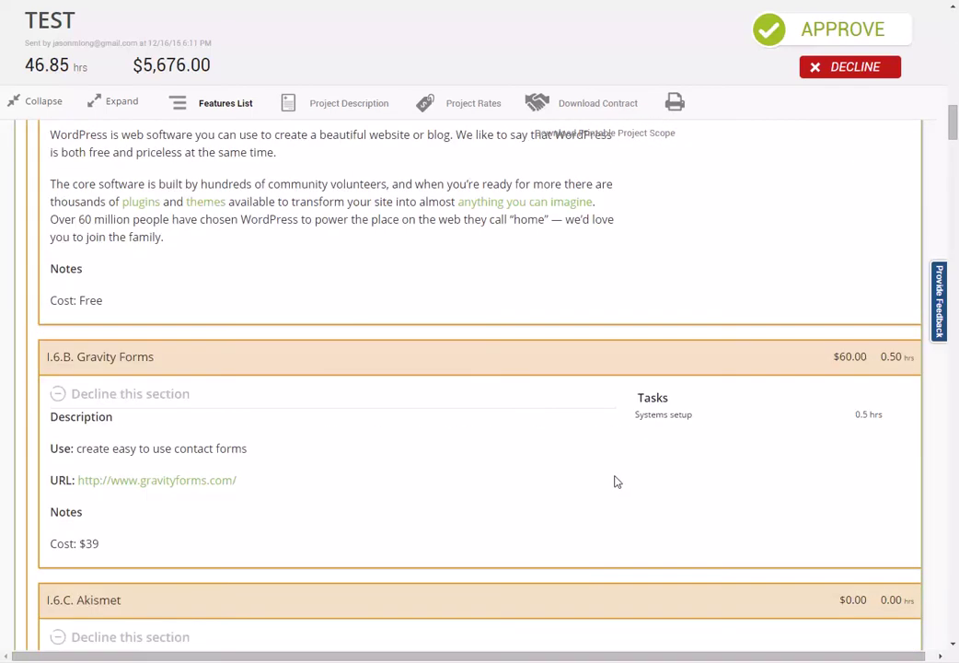
scroll(613, 506, "down", 15)
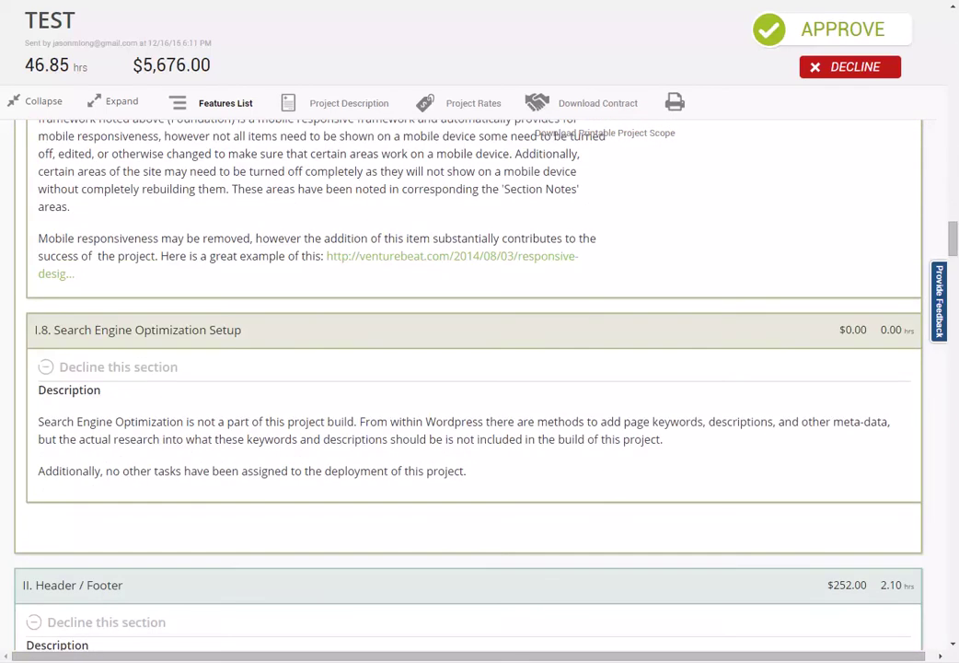
scroll(605, 285, "up", 20)
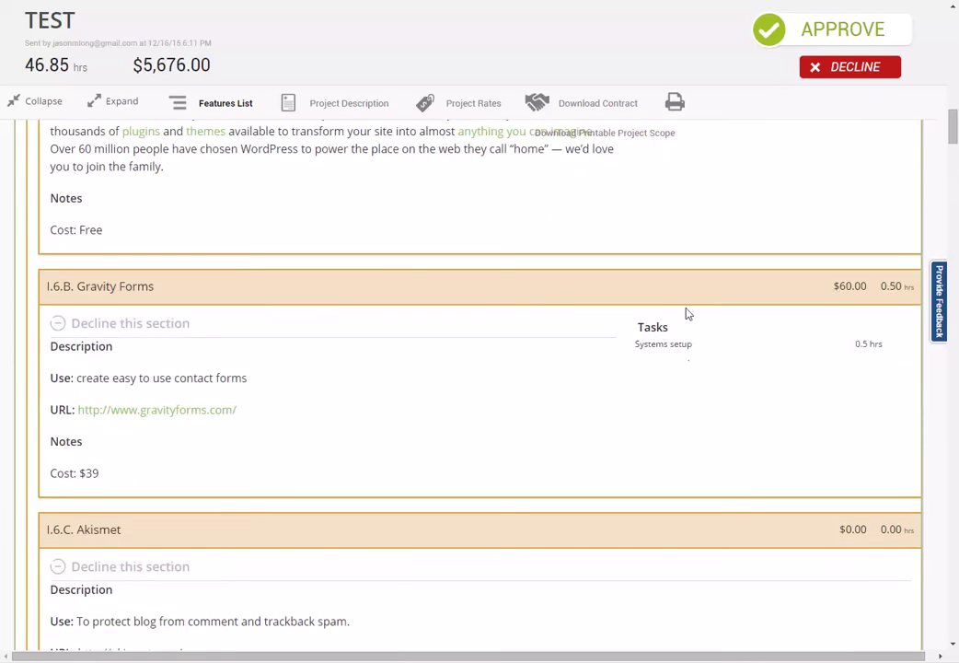
scroll(681, 368, "up", 5)
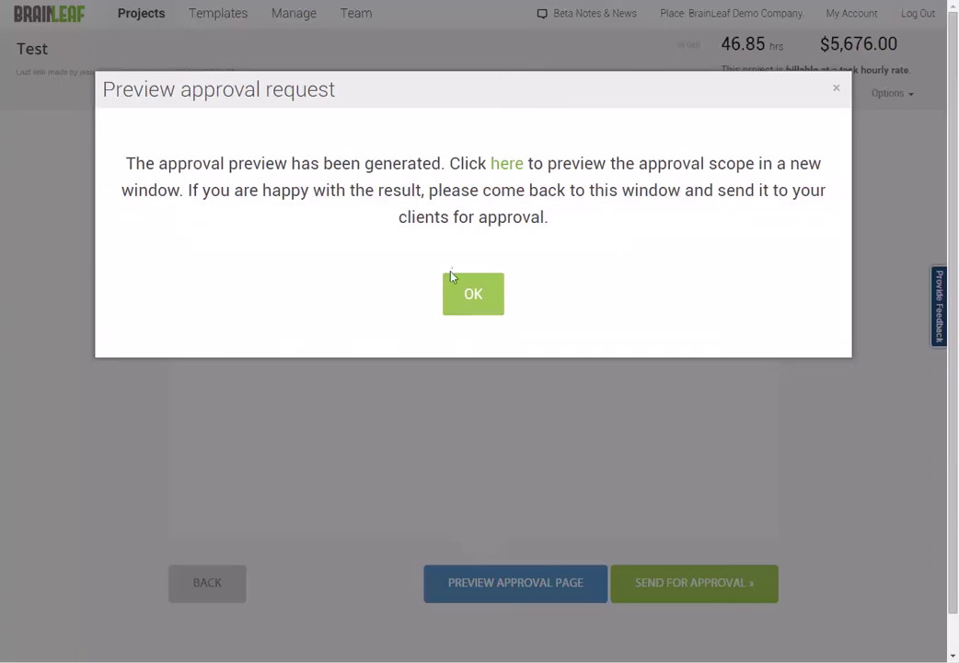
left_click(454, 278)
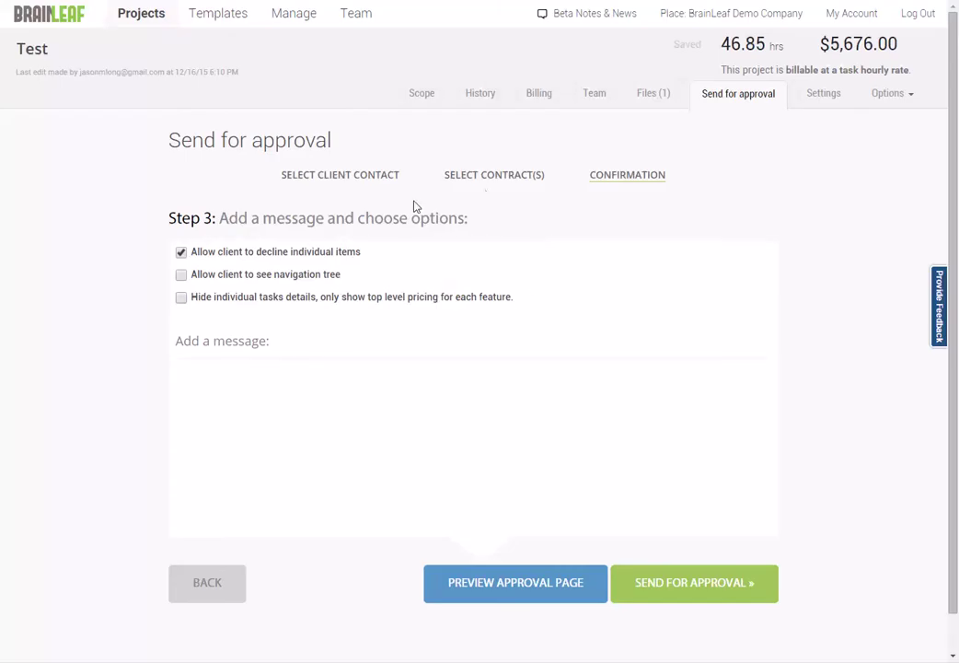
left_click(665, 11)
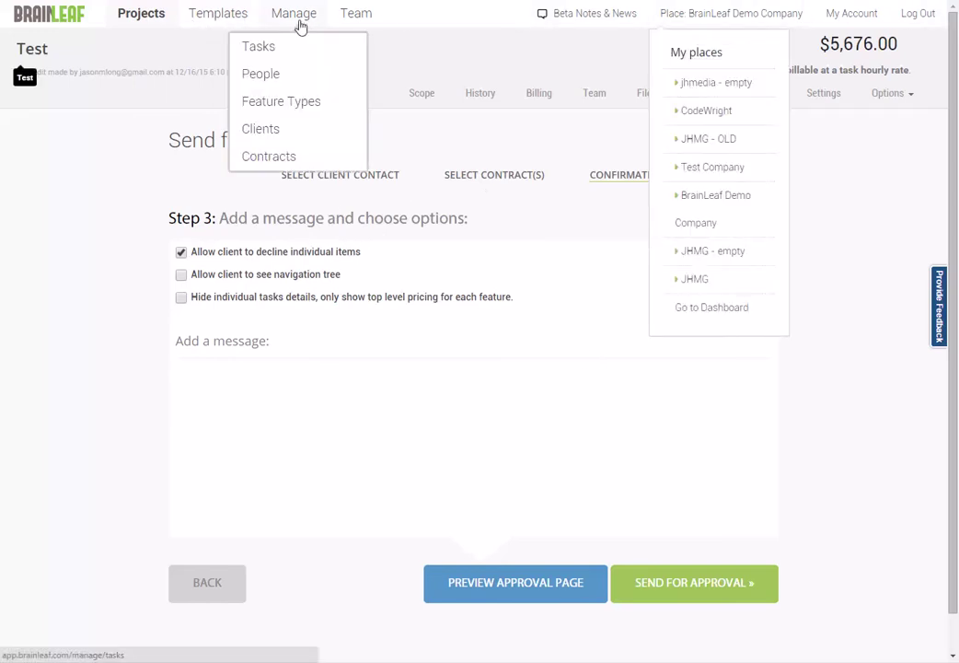
left_click(291, 20)
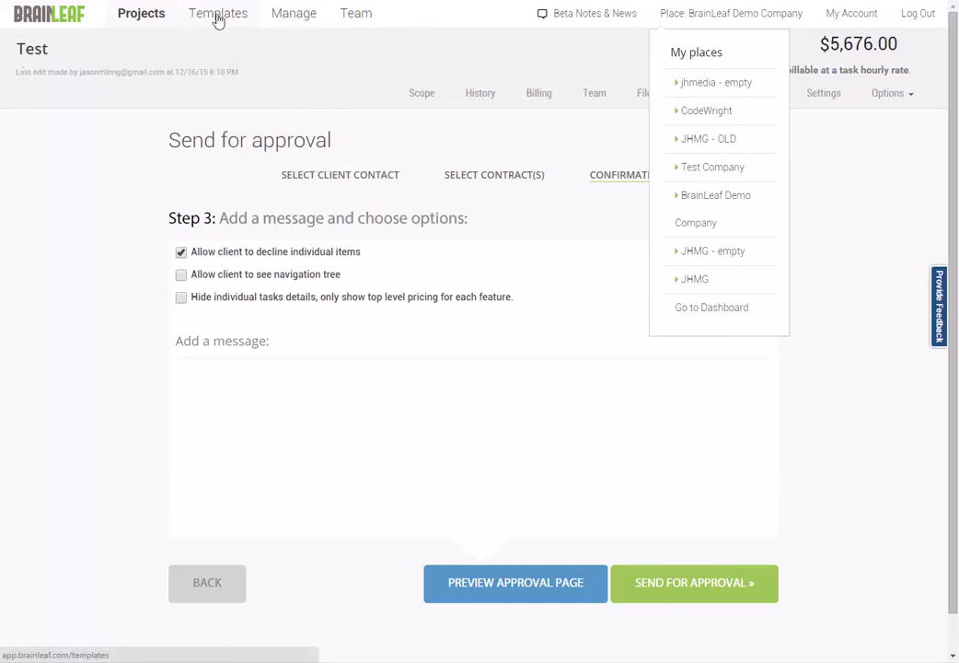
mouse_move(293, 18)
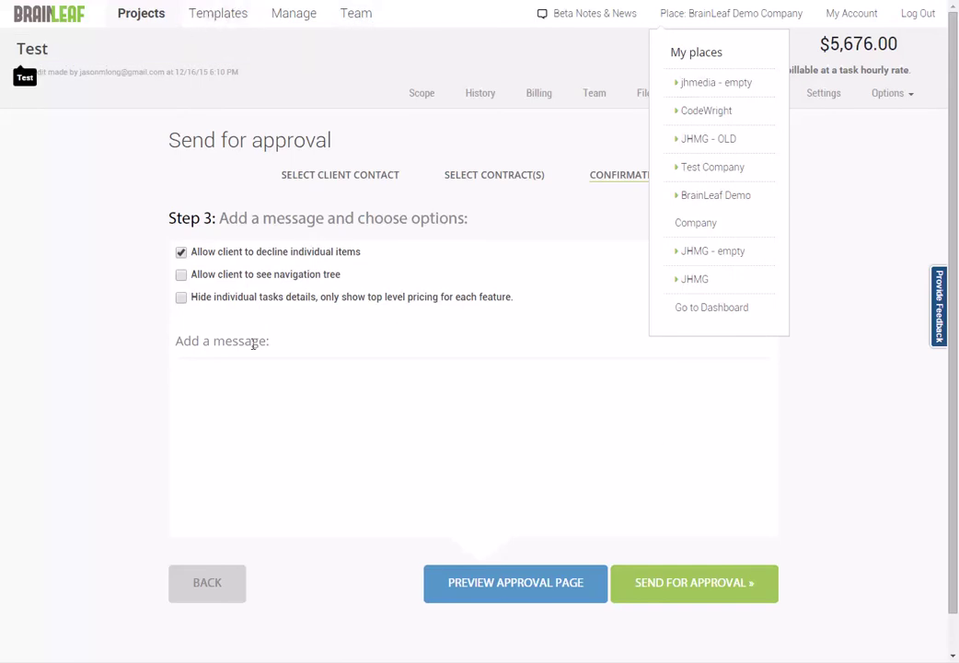
- Leave the approval confirmation without sending it, stepping back to contract selection, and open the Test project's scope
left_click(217, 594)
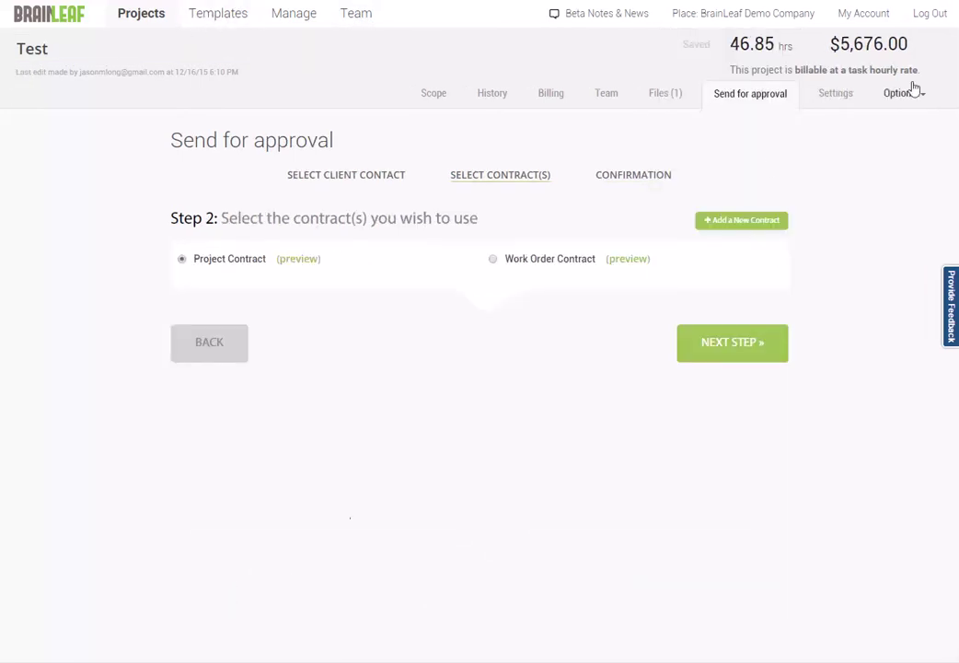
left_click(437, 96)
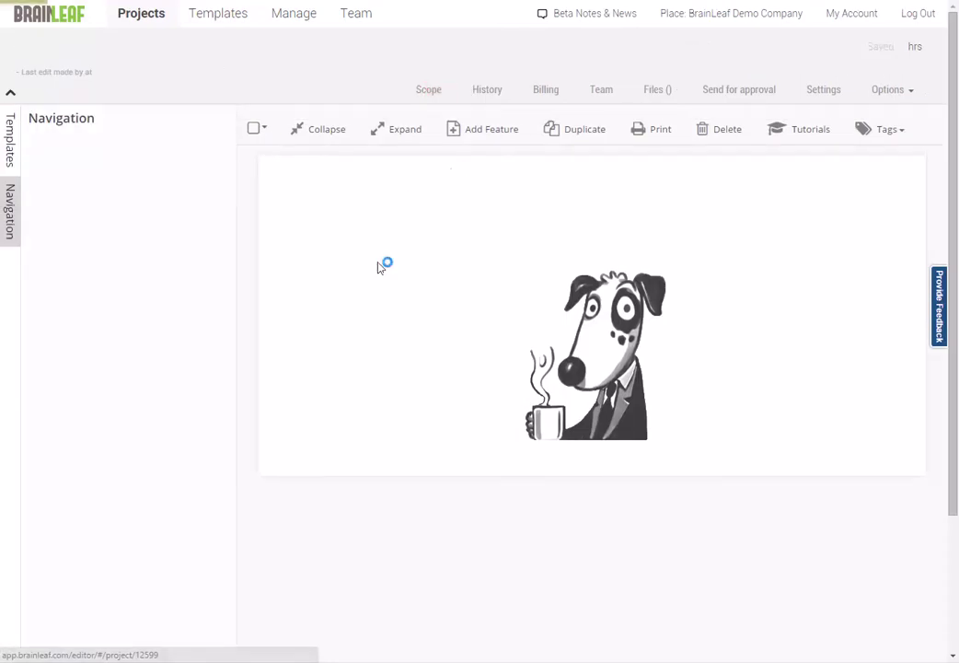